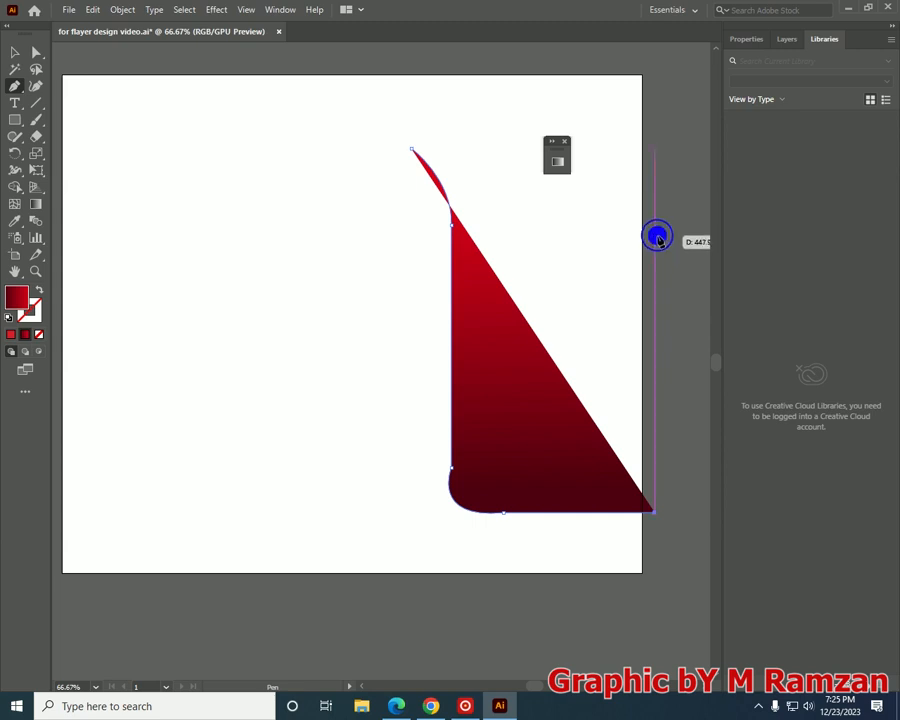
# - Finish the red gradient Pen path with a straight side, a rounded upper-right corner and a closing top edge
pyautogui.click(655, 236)
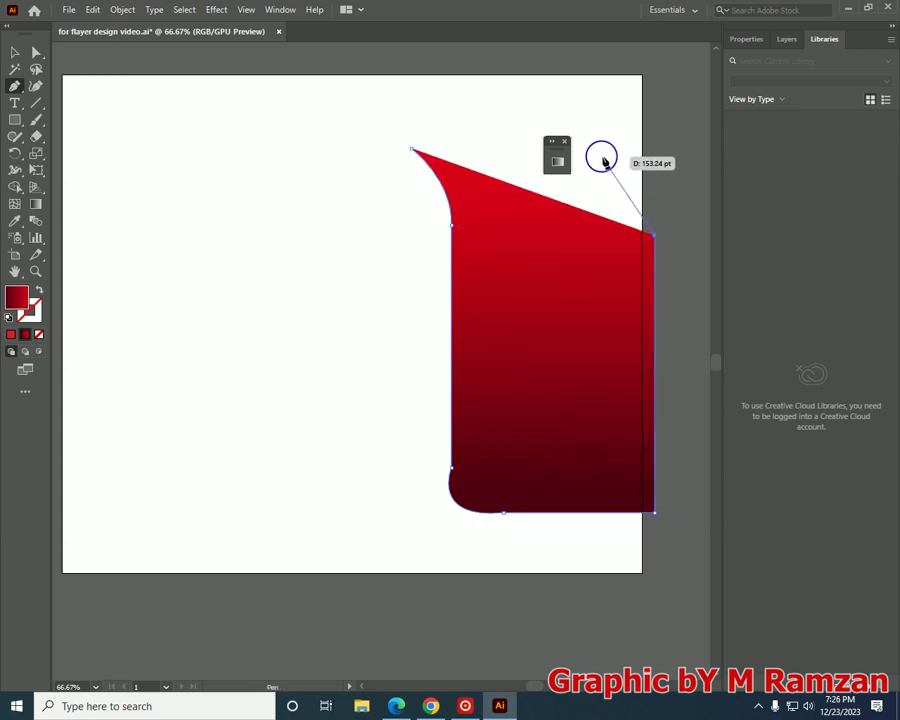
pyautogui.moveTo(615, 162); pyautogui.dragTo(563, 157)
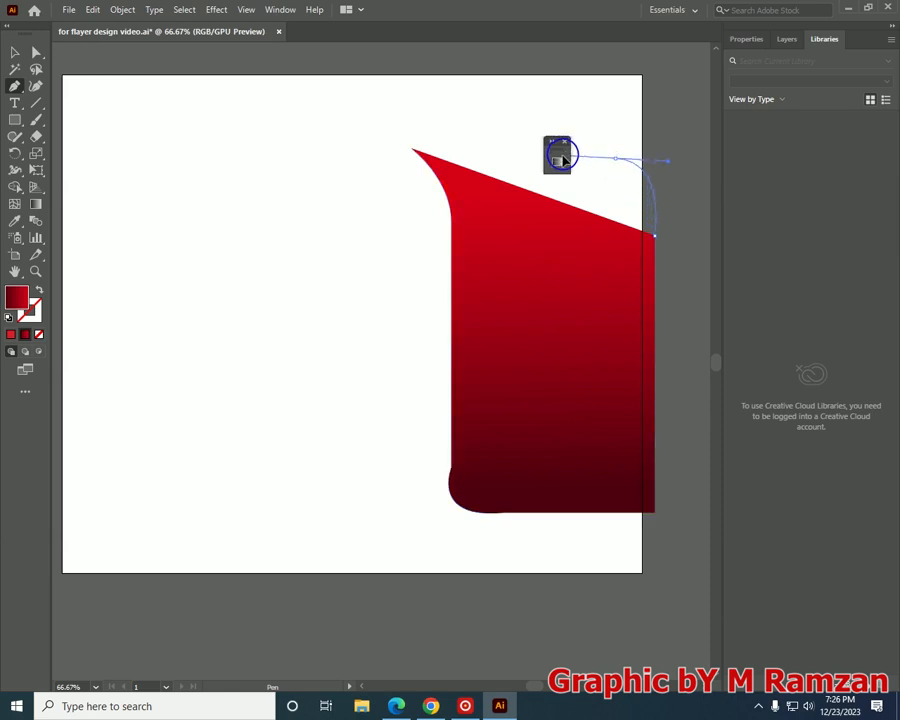
pyautogui.click(615, 155)
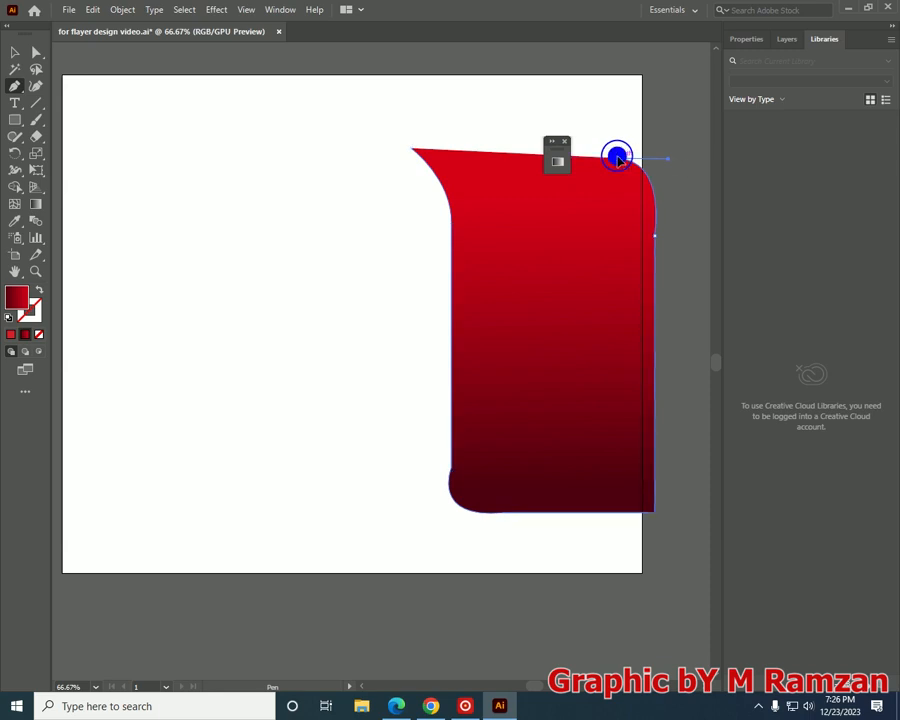
pyautogui.click(410, 148)
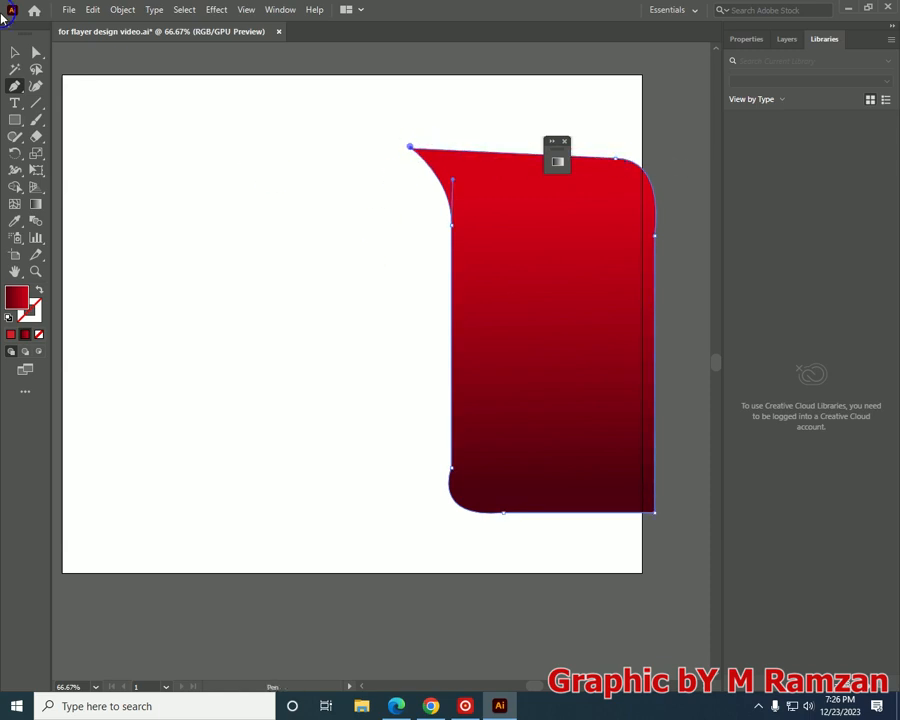
# - Move the red gradient panel left and slightly up so it lies fully inside the artboard
pyautogui.click(14, 52)
pyautogui.click(381, 345)
pyautogui.moveTo(590, 341); pyautogui.dragTo(506, 328)
pyautogui.click(303, 542)
pyautogui.click(476, 357)
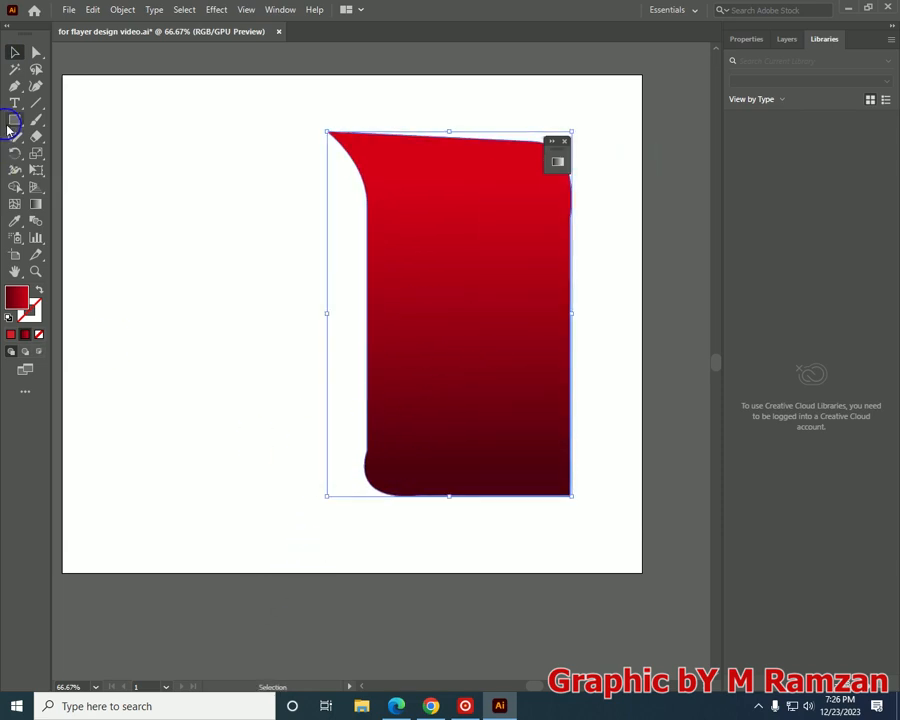
# - Create a square 127.3263 pt wide and high in the blank area to the left of the red panel
pyautogui.click(14, 120)
pyautogui.moveTo(203, 154); pyautogui.dragTo(282, 221)
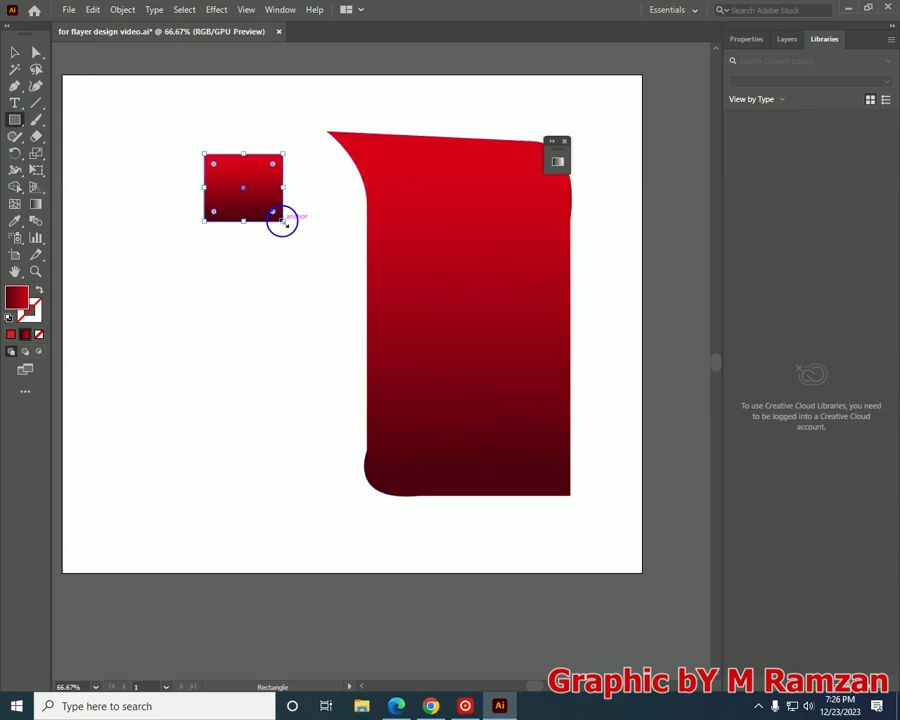
pyautogui.hotkey('ctrl', 'z')
pyautogui.click(233, 211)
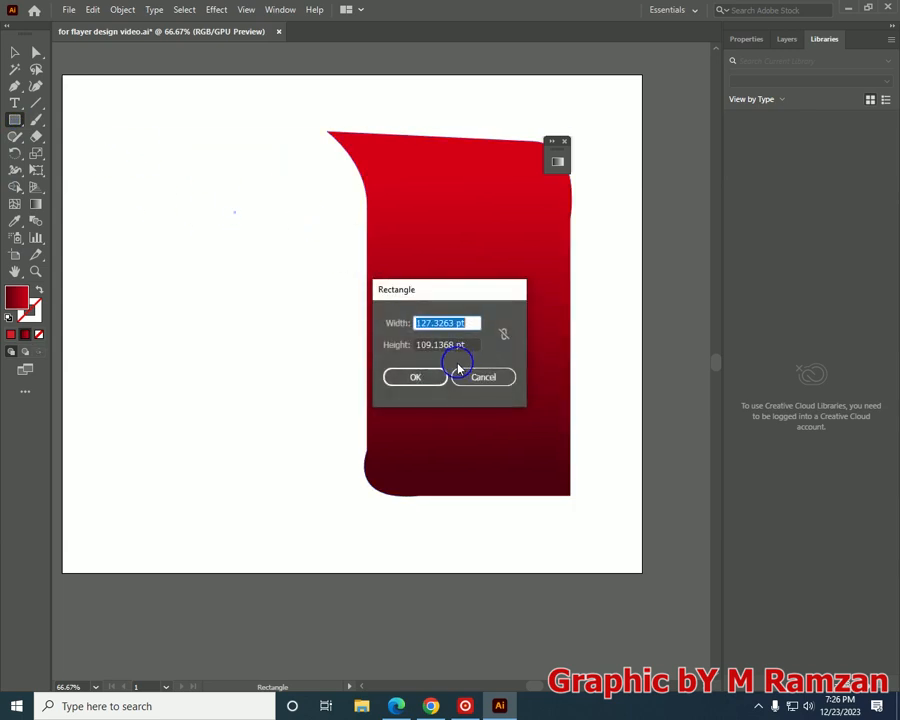
pyautogui.moveTo(434, 292); pyautogui.dragTo(264, 127)
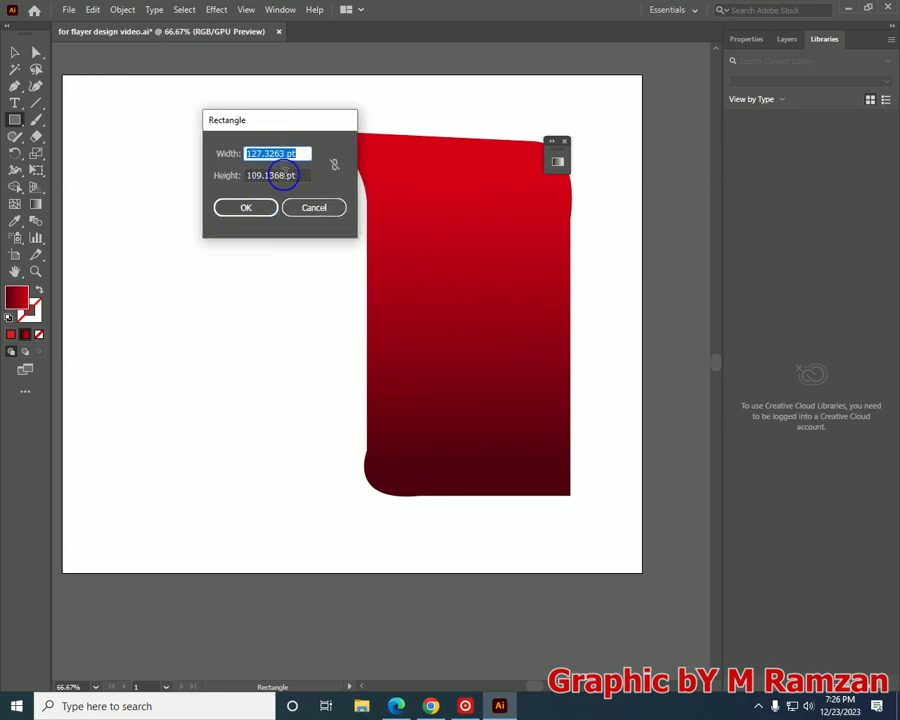
pyautogui.moveTo(297, 153); pyautogui.dragTo(240, 153)
pyautogui.moveTo(304, 176); pyautogui.dragTo(219, 177)
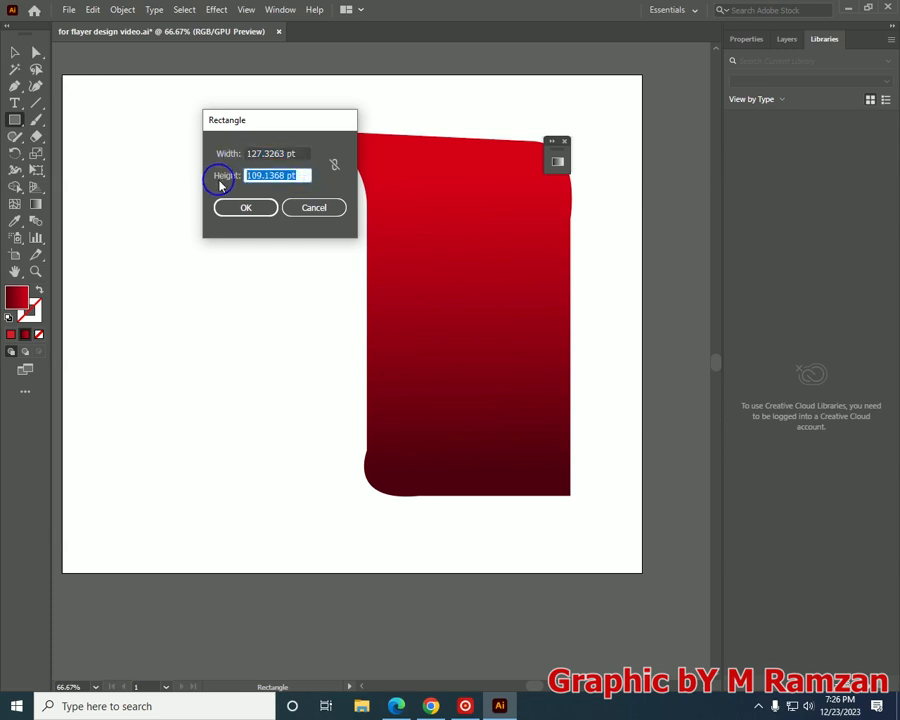
pyautogui.click(254, 205)
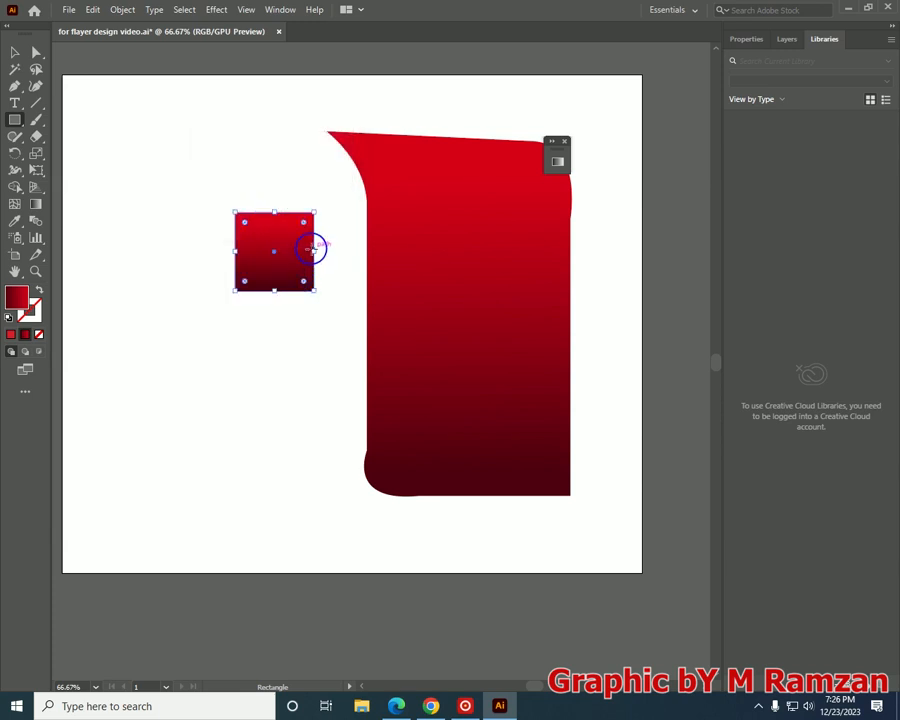
# - Fully round the two upper corners of the square to form an arch
pyautogui.click(34, 53)
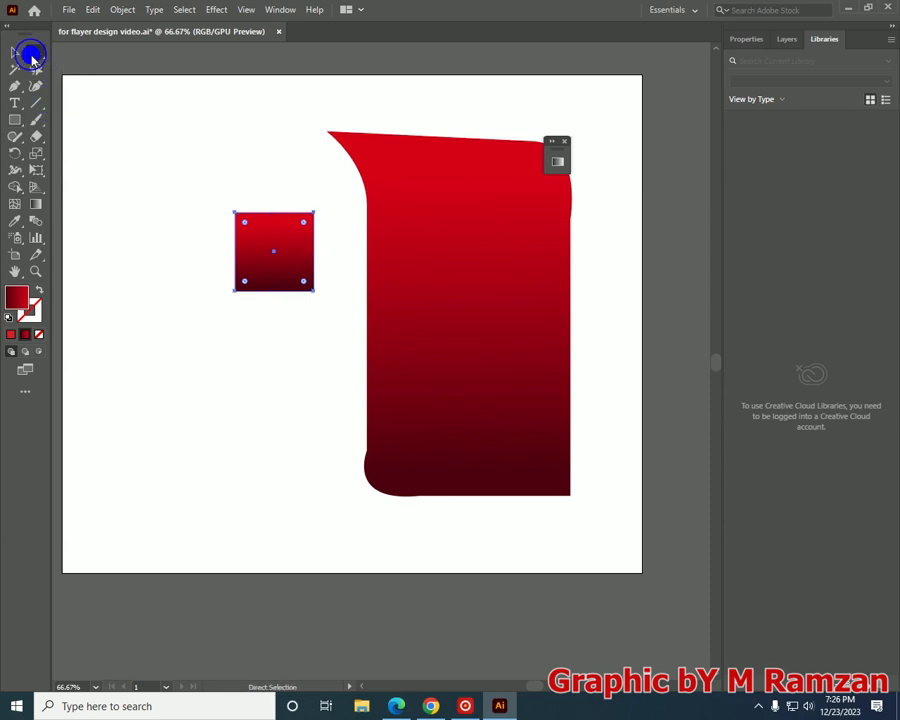
pyautogui.click(235, 212)
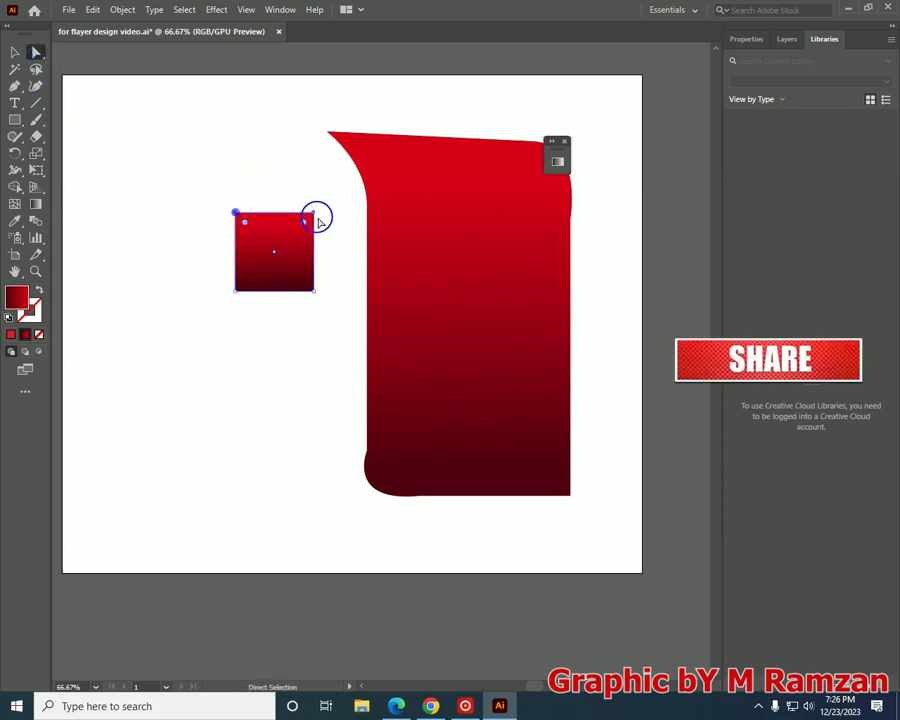
pyautogui.moveTo(303, 221); pyautogui.dragTo(260, 279)
# - Move the arch up against the curved upper-left edge of the red panel
pyautogui.click(13, 56)
pyautogui.click(323, 379)
pyautogui.moveTo(254, 263); pyautogui.dragTo(302, 197)
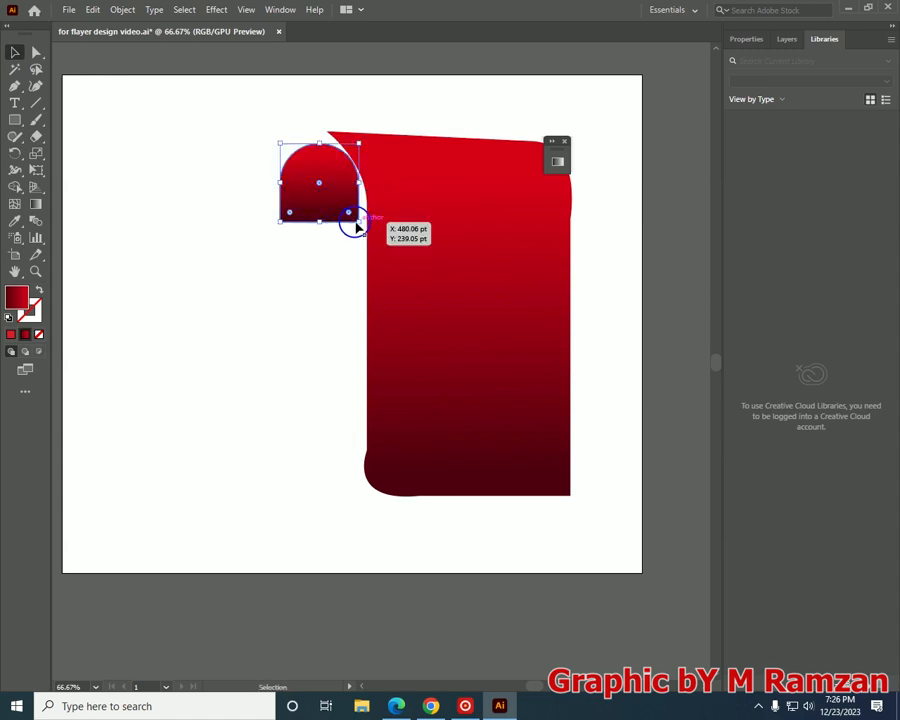
# - Move the arch's lower-right and right-side anchor points outward so they overlap the panel's left edge
pyautogui.click(35, 53)
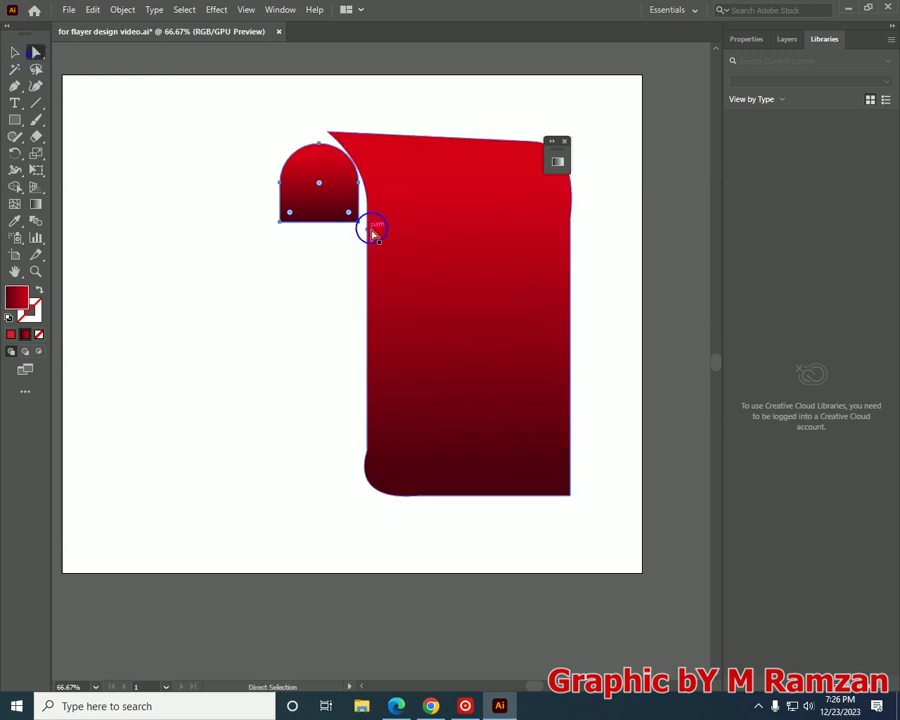
pyautogui.hotkey('ctrl', '+')
pyautogui.hotkey('ctrl', '+')
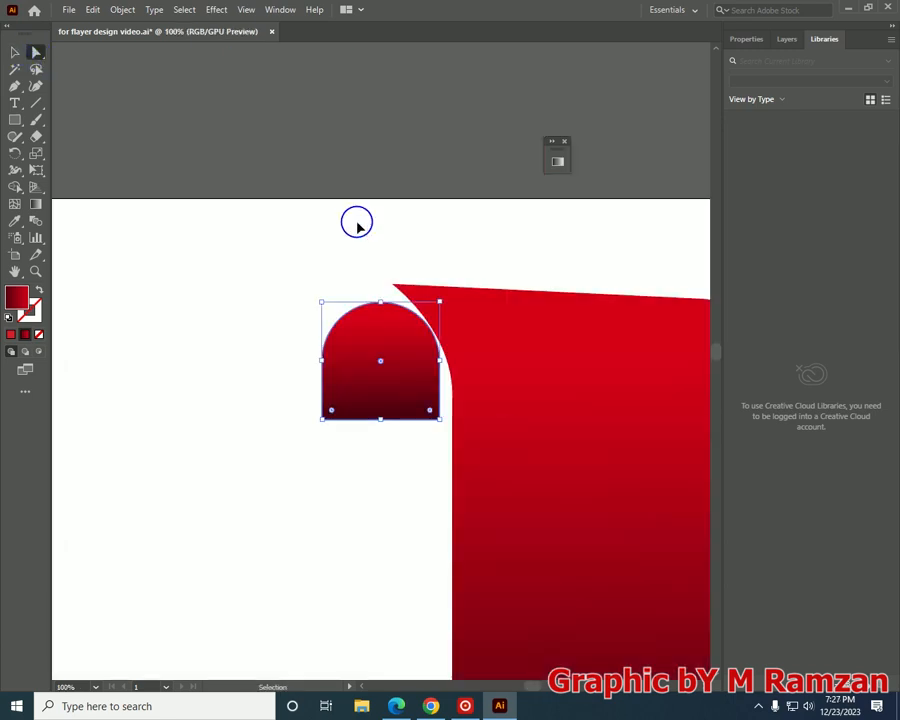
pyautogui.moveTo(600, 405); pyautogui.dragTo(492, 369)
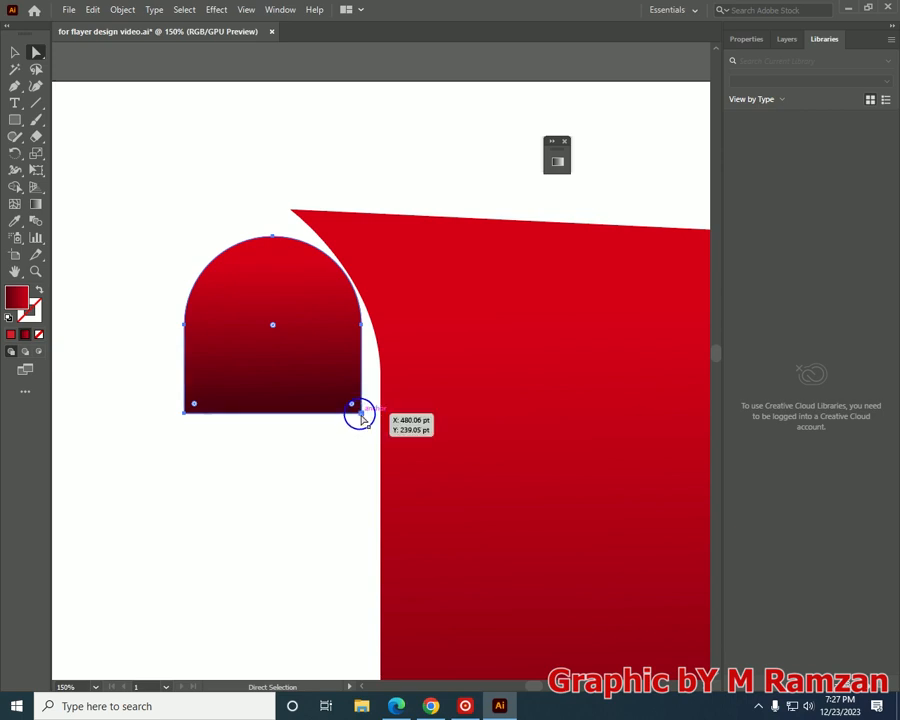
pyautogui.moveTo(360, 414); pyautogui.dragTo(381, 411)
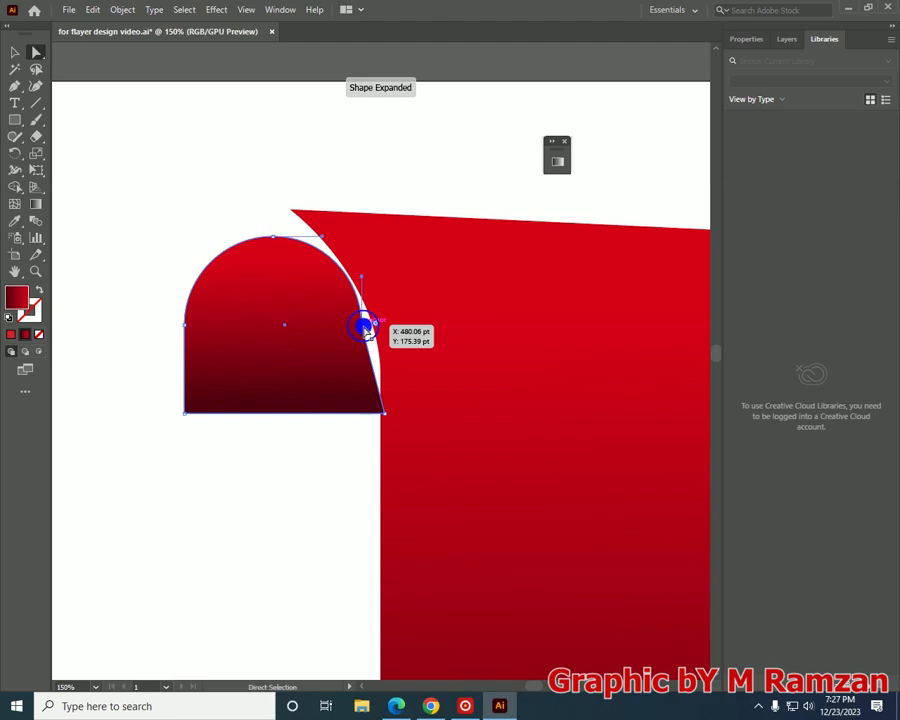
pyautogui.moveTo(363, 327)
pyautogui.mouseDown()
pyautogui.moveTo(379, 323)
pyautogui.moveTo(374, 317)
pyautogui.mouseUp()
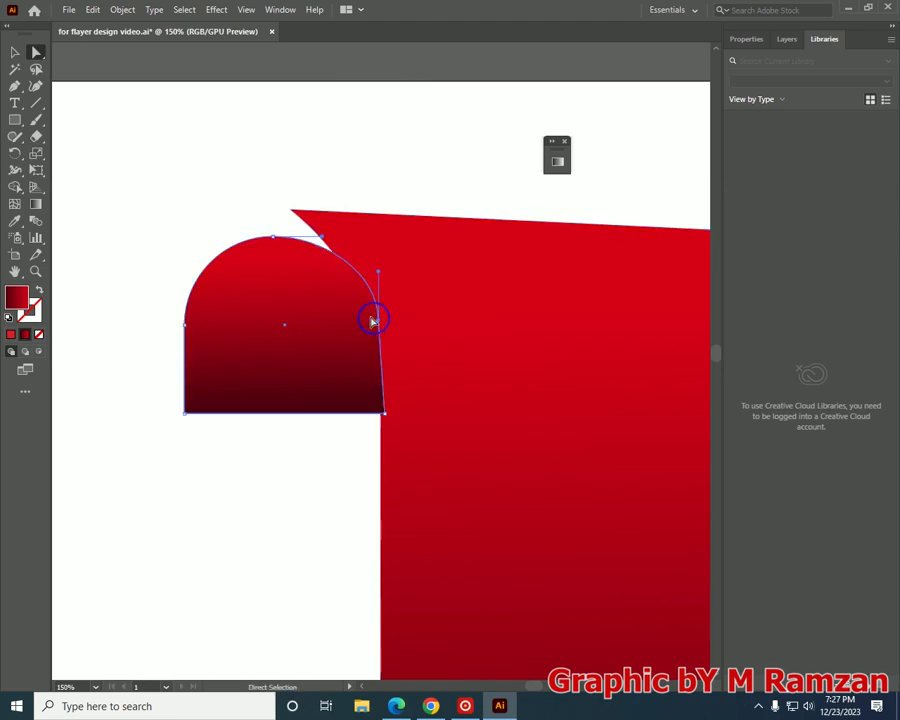
# - Raise both anchor points at the arch's peak to the height of the panel's pointed upper-left tip
pyautogui.hotkey('ctrl', '=')
pyautogui.hotkey('ctrl', '=')
pyautogui.hotkey('ctrl', '=')
pyautogui.moveTo(500, 502); pyautogui.dragTo(440, 478)
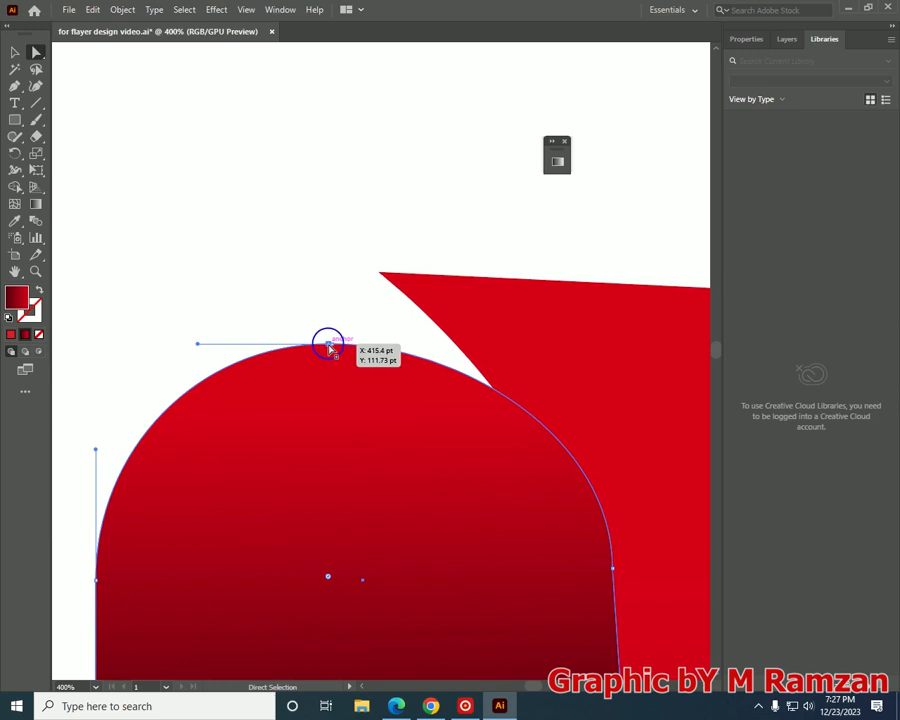
pyautogui.moveTo(330, 346); pyautogui.dragTo(331, 272)
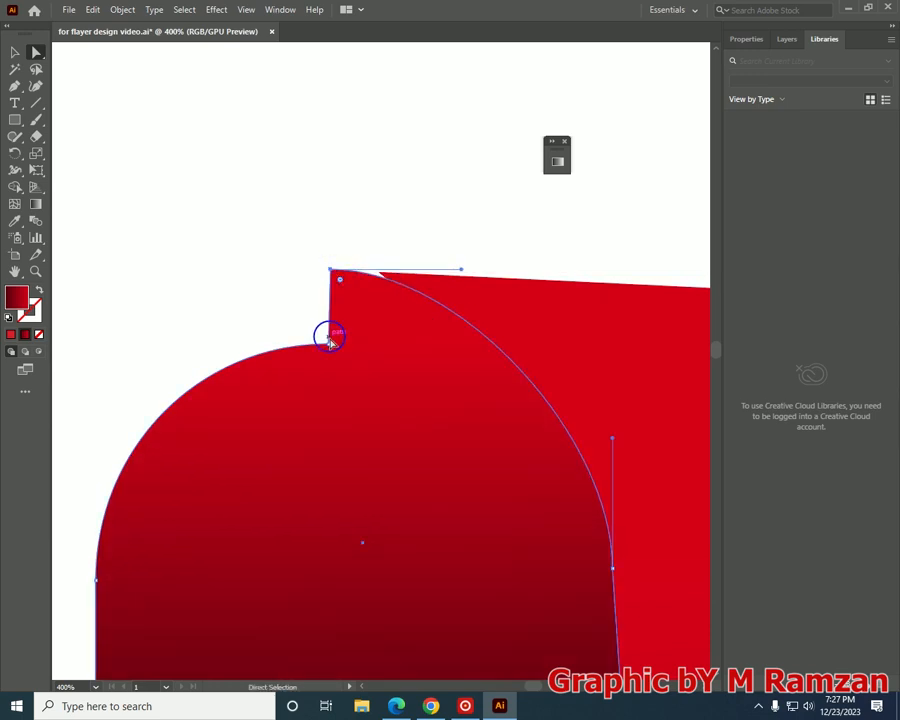
pyautogui.moveTo(330, 343); pyautogui.dragTo(330, 270)
# - Nudge the arch's peak points slightly upward to close the gap at the panel's tip
pyautogui.hotkey('ctrl', '=')
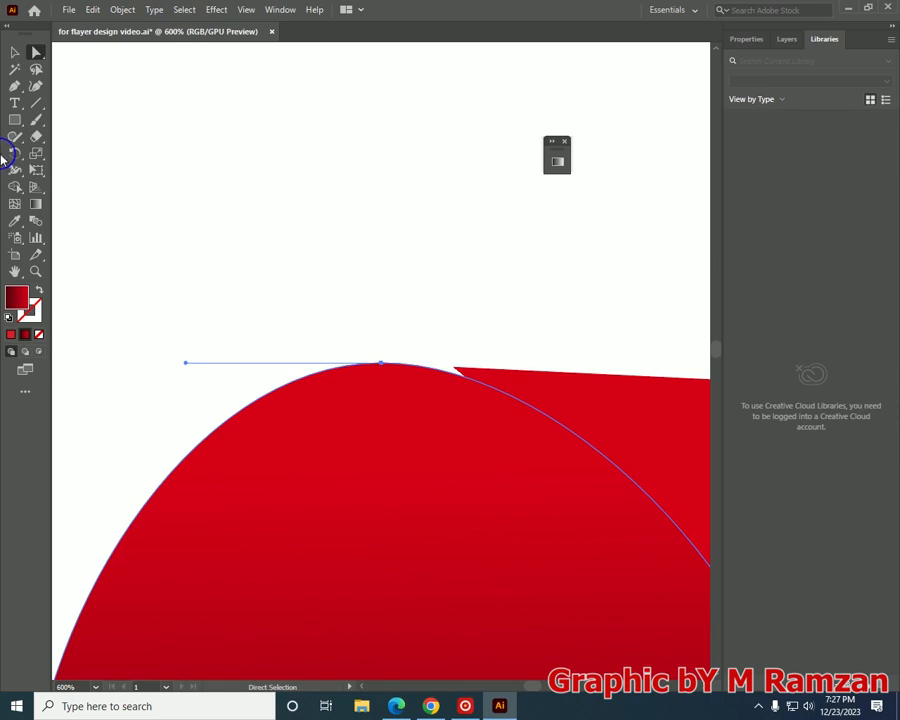
pyautogui.click(15, 55)
pyautogui.press('Up')
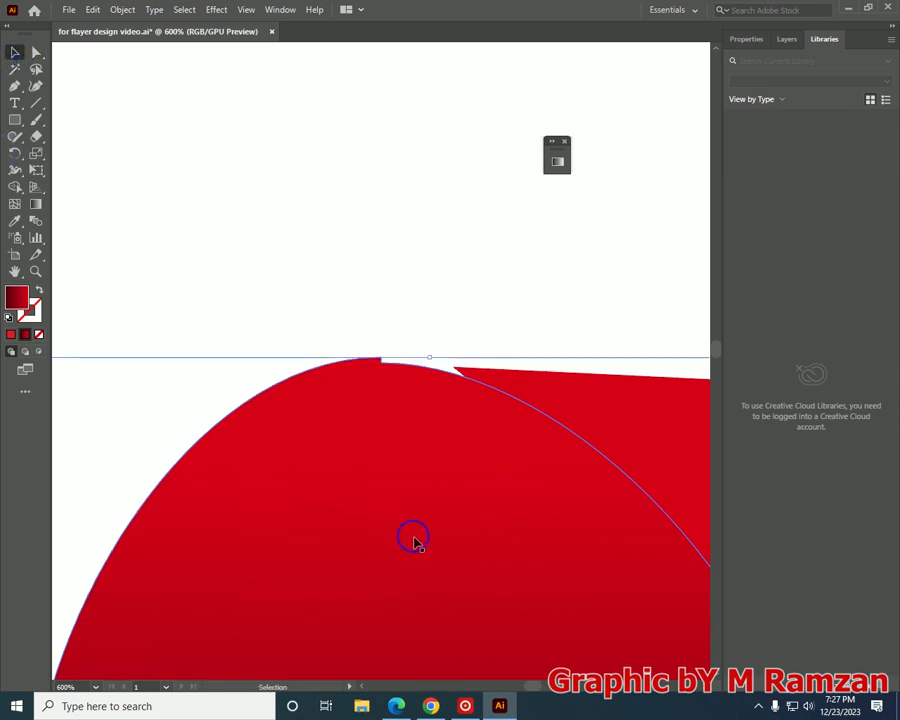
pyautogui.hotkey('ctrl', 'z')
pyautogui.click(335, 284)
pyautogui.click(433, 515)
pyautogui.press('a')
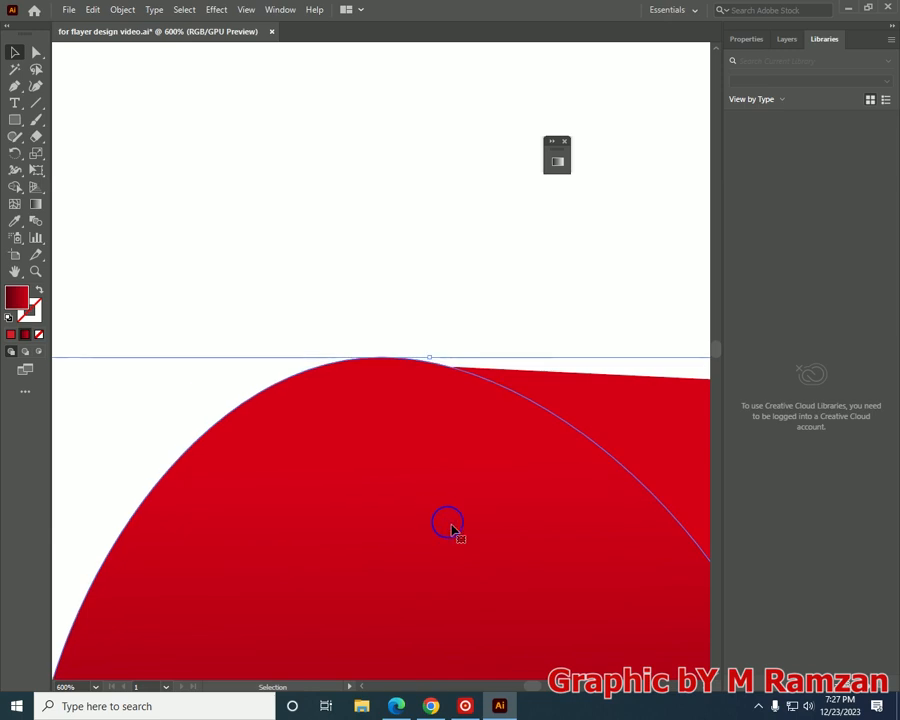
# - Send the arch to the back, behind the red panel, and deselect it
pyautogui.hotkey('ctrl', '-')
pyautogui.press('v')
pyautogui.hotkey('ctrl', '-')
pyautogui.hotkey('ctrl', '-')
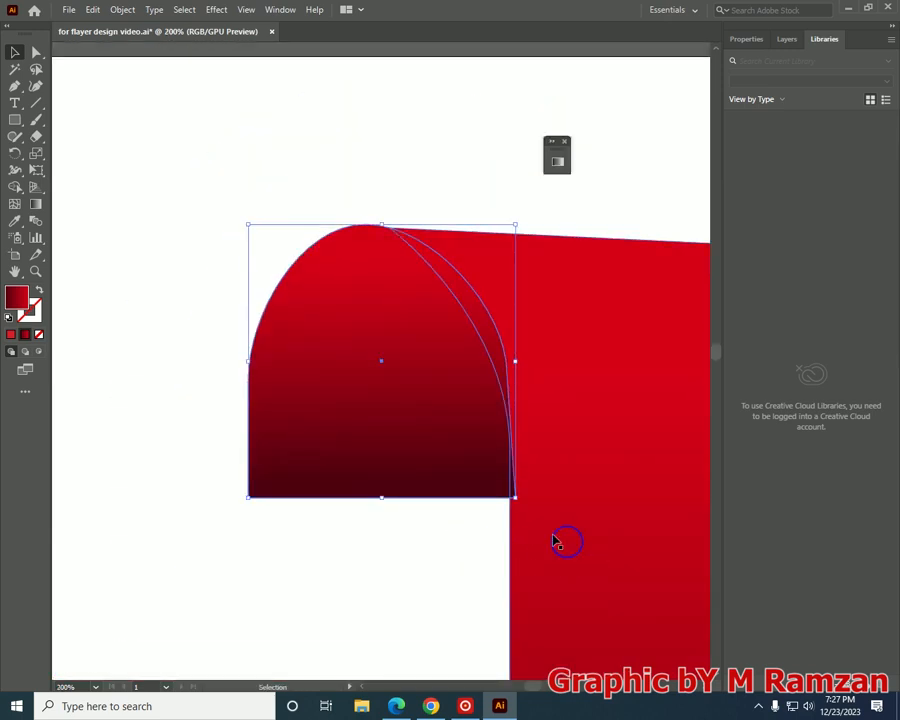
pyautogui.rightClick(358, 417)
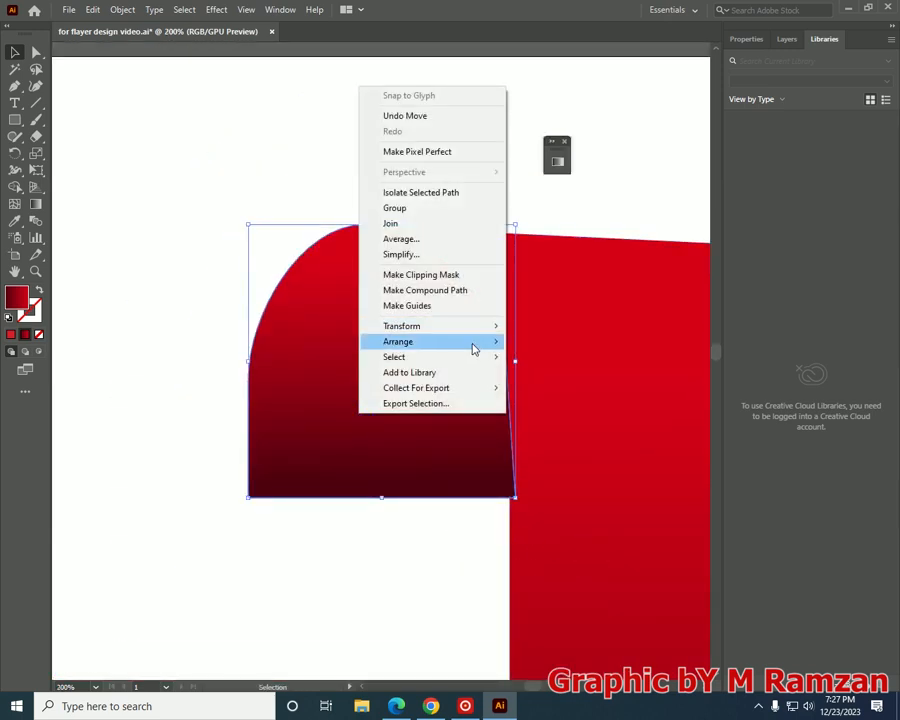
pyautogui.moveTo(474, 345)
pyautogui.click(560, 388)
pyautogui.click(419, 601)
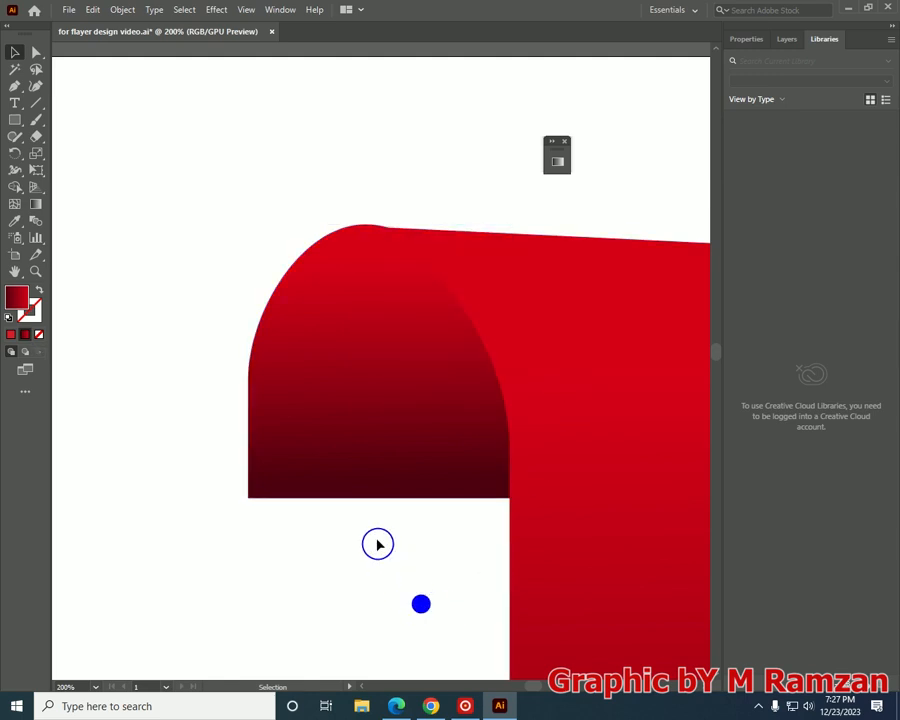
# - Adjust the arch's lower-left corner point slightly downward
pyautogui.hotkey('ctrl', '-')
pyautogui.hotkey('ctrl', '-')
pyautogui.hotkey('ctrl', '-')
pyautogui.hotkey('ctrl', '-')
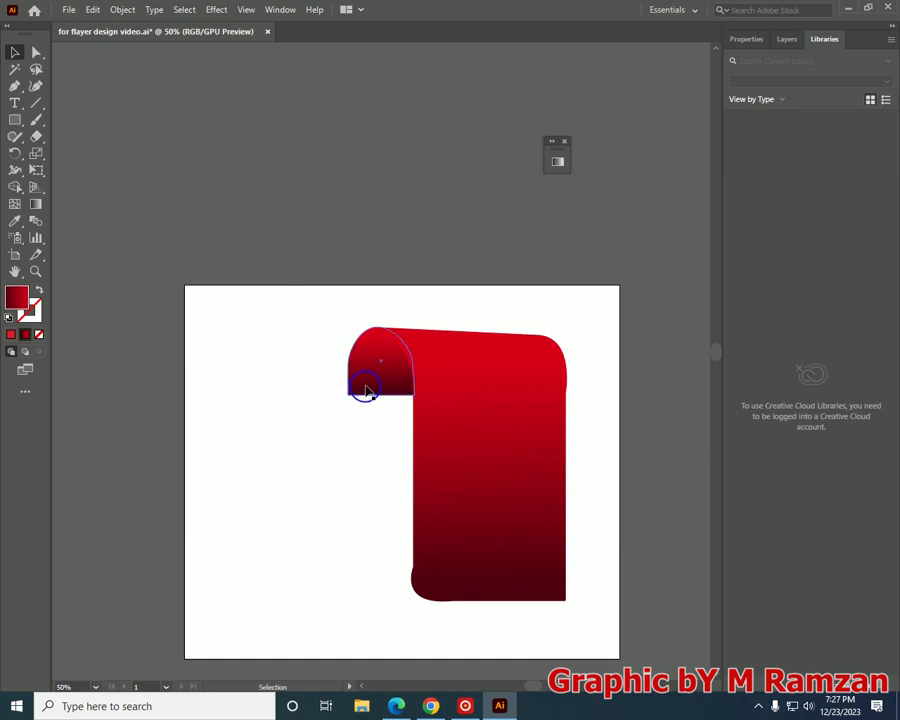
pyautogui.click(34, 52)
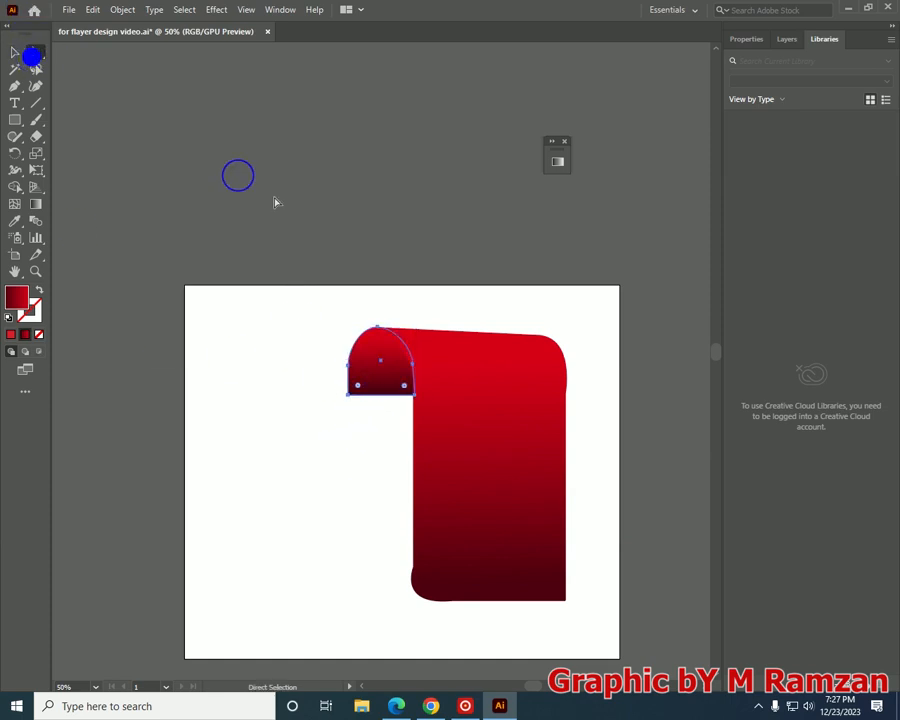
pyautogui.click(348, 397)
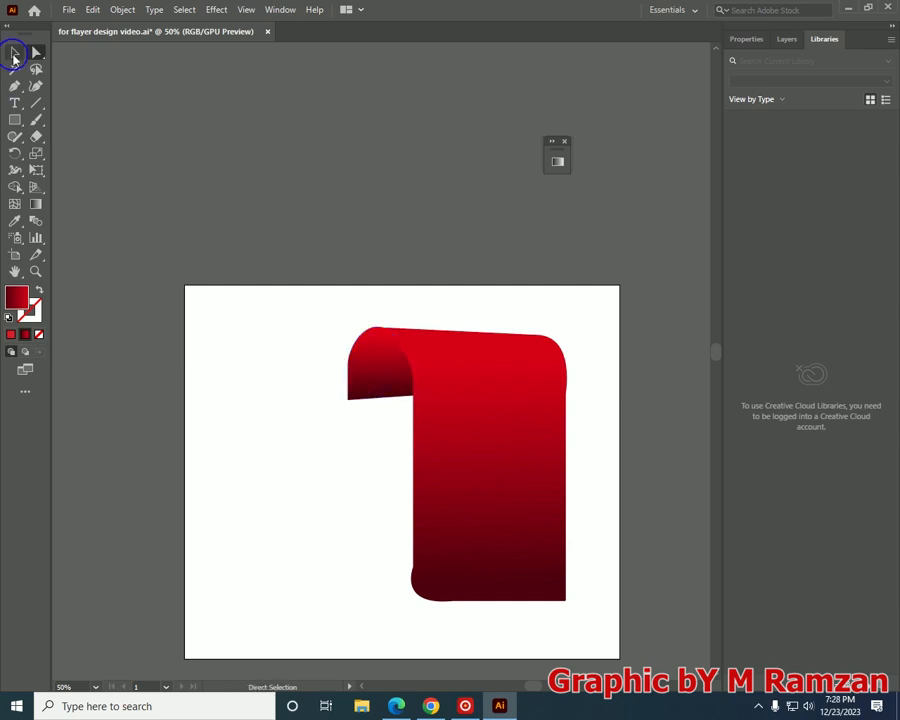
pyautogui.hotkey('ctrl', '+')
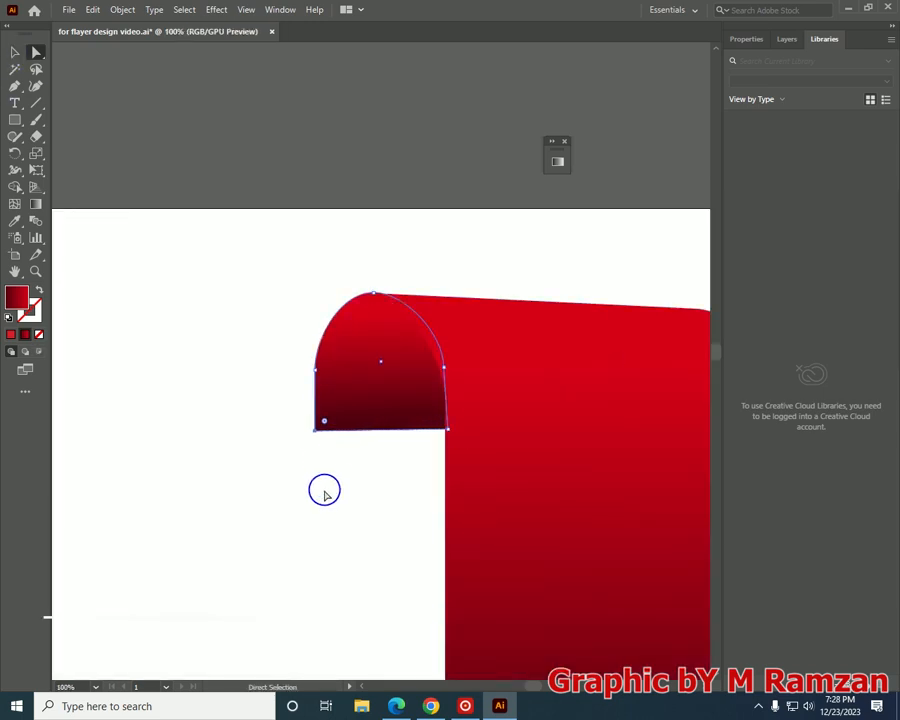
# - Reshape the curve of the panel's rounded lower-left corner by adjusting its bottom anchor point
pyautogui.press('v')
pyautogui.hotkey('ctrl', '-')
pyautogui.hotkey('ctrl', '-')
pyautogui.hotkey('ctrl', '-')
pyautogui.press('a')
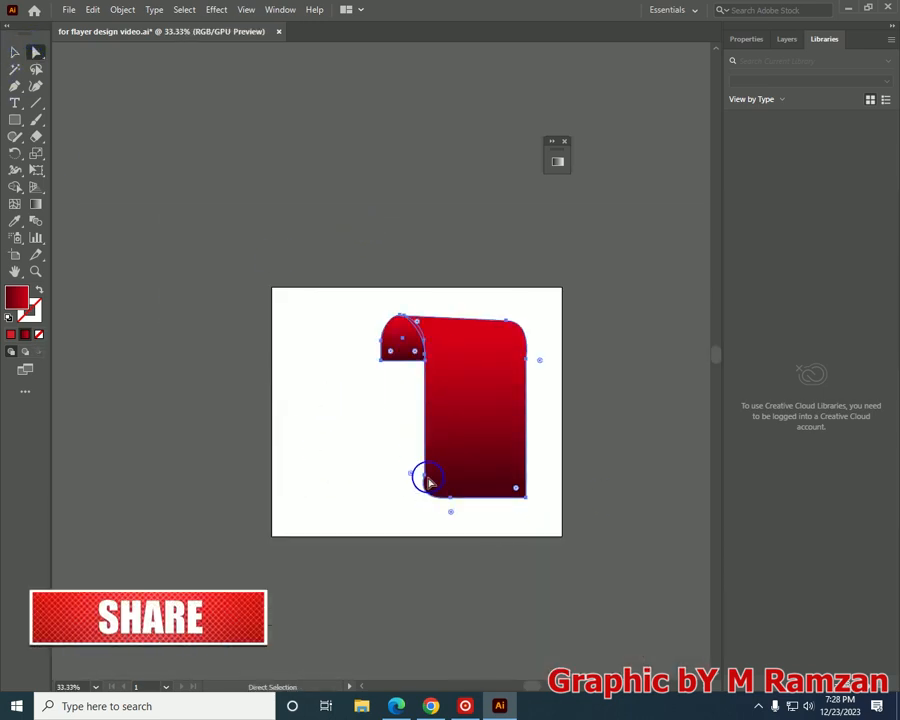
pyautogui.hotkey('ctrl', '+')
pyautogui.hotkey('ctrl', '+')
pyautogui.hotkey('ctrl', '+')
pyautogui.moveTo(247, 565); pyautogui.dragTo(205, 565)
pyautogui.hotkey('ctrl', 'z')
pyautogui.click(292, 568)
pyautogui.moveTo(278, 564); pyautogui.dragTo(235, 568)
pyautogui.click(166, 528)
# - Adjust the curve at the panel's upper-right corner and readjust the rounded lower-left corner
pyautogui.click(598, 217)
pyautogui.moveTo(613, 219); pyautogui.dragTo(668, 221)
pyautogui.click(681, 226)
pyautogui.click(292, 573)
pyautogui.moveTo(227, 555); pyautogui.dragTo(276, 560)
pyautogui.click(216, 526)
# - Move the whole ribbon shape off the artboard into the empty area to its right
pyautogui.hotkey('ctrl', '-')
pyautogui.hotkey('ctrl', '-')
pyautogui.hotkey('ctrl', '-')
pyautogui.moveTo(389, 376); pyautogui.dragTo(617, 342)
# - Draw a red gradient rectangle over the lower part of the artboard and fit its sides to the artboard's width
pyautogui.press('m')
pyautogui.moveTo(178, 381); pyautogui.dragTo(497, 495)
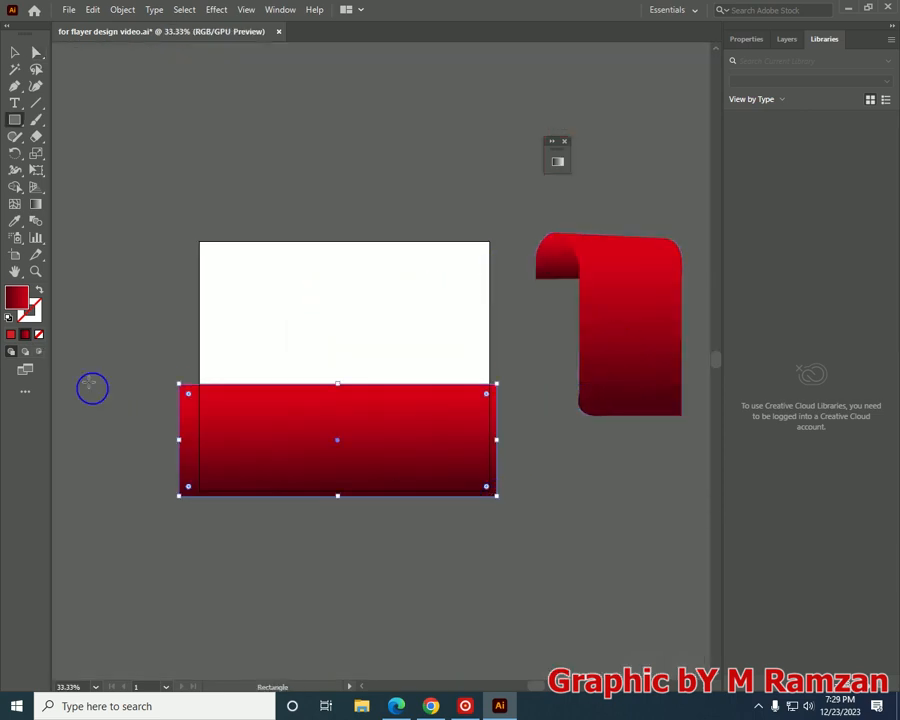
pyautogui.click(10, 53)
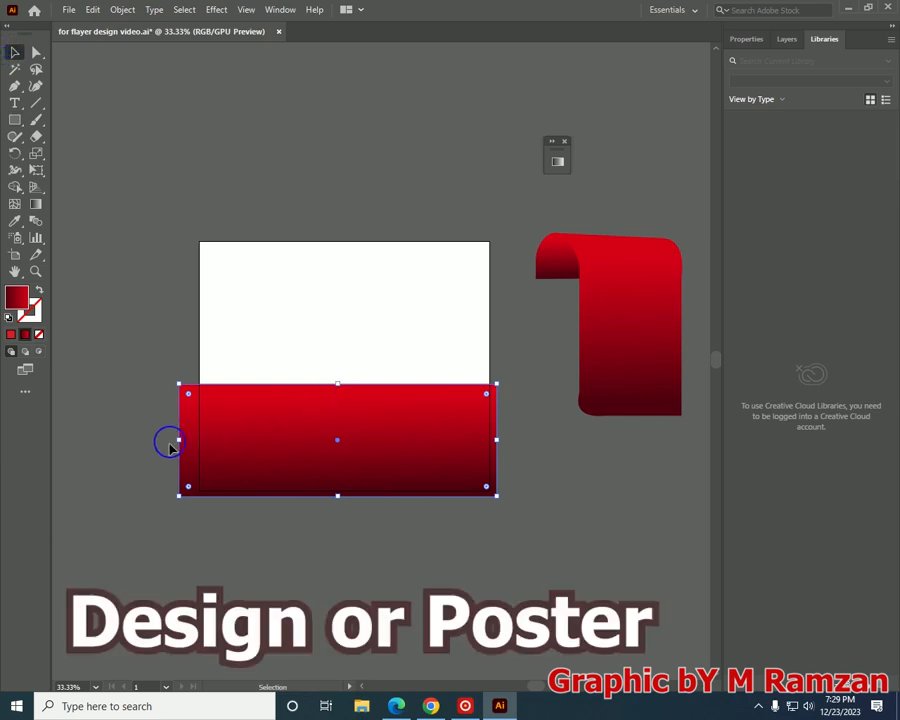
pyautogui.moveTo(178, 441); pyautogui.dragTo(197, 441)
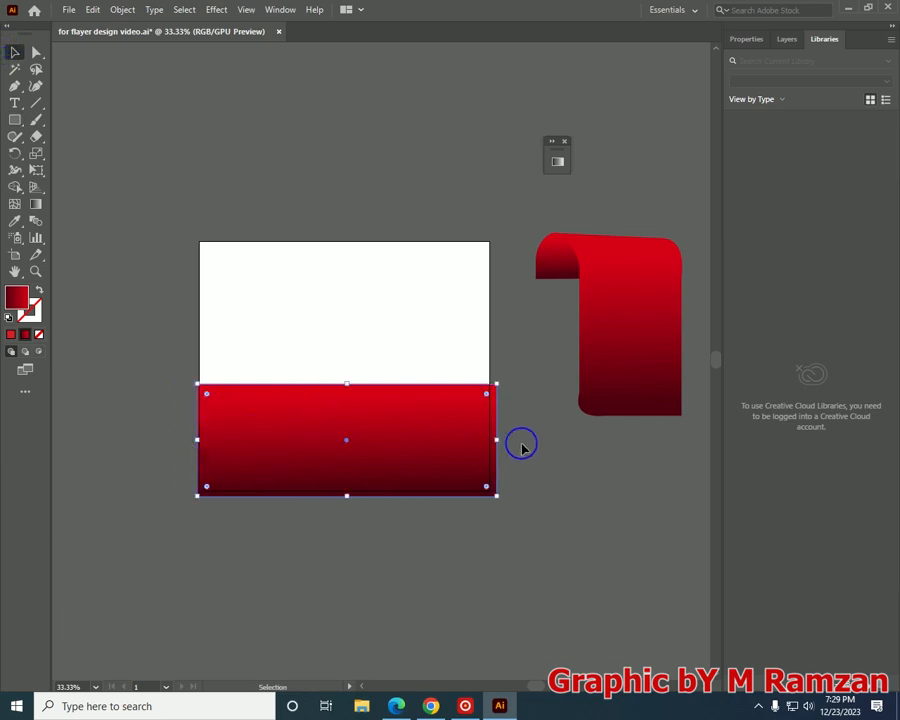
pyautogui.moveTo(497, 441); pyautogui.dragTo(490, 440)
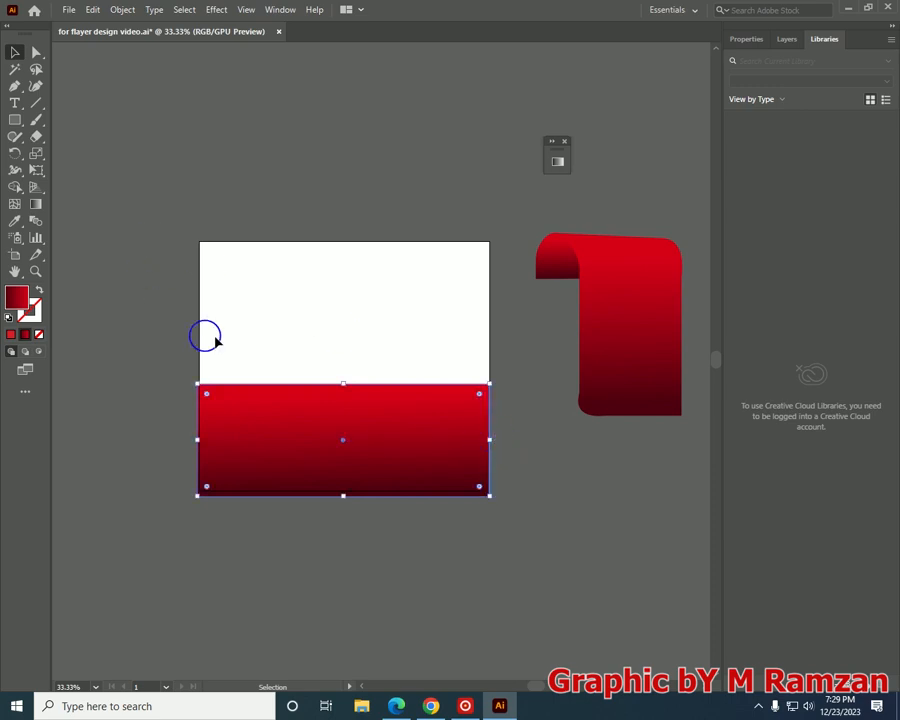
# - Enlarge the artboard by extending all four of its sides outward, leaving the red rectangle inside it
pyautogui.click(297, 293)
pyautogui.click(15, 254)
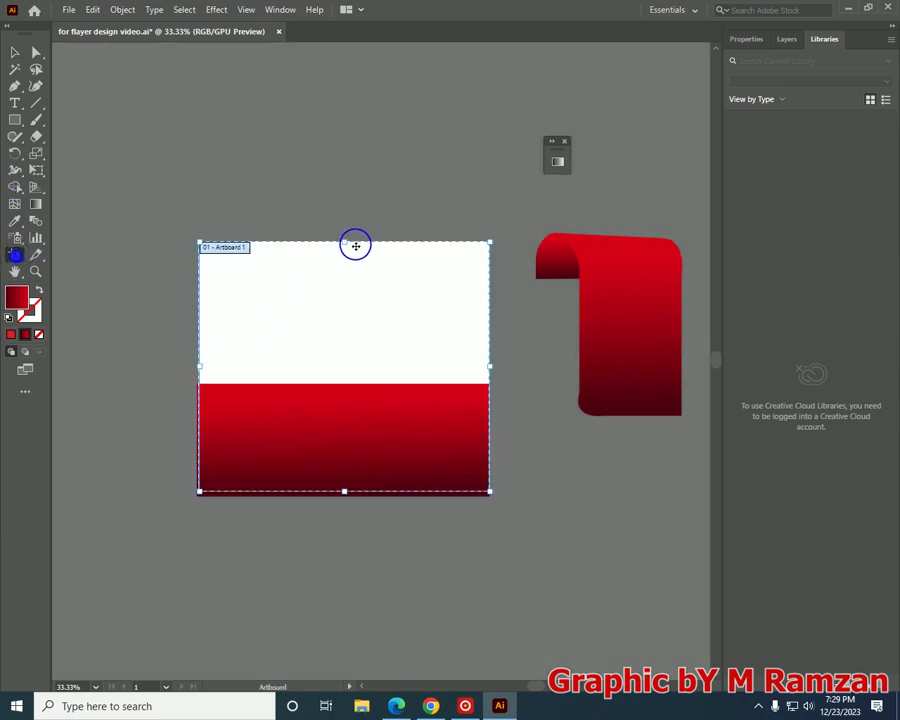
pyautogui.moveTo(349, 243); pyautogui.dragTo(345, 141)
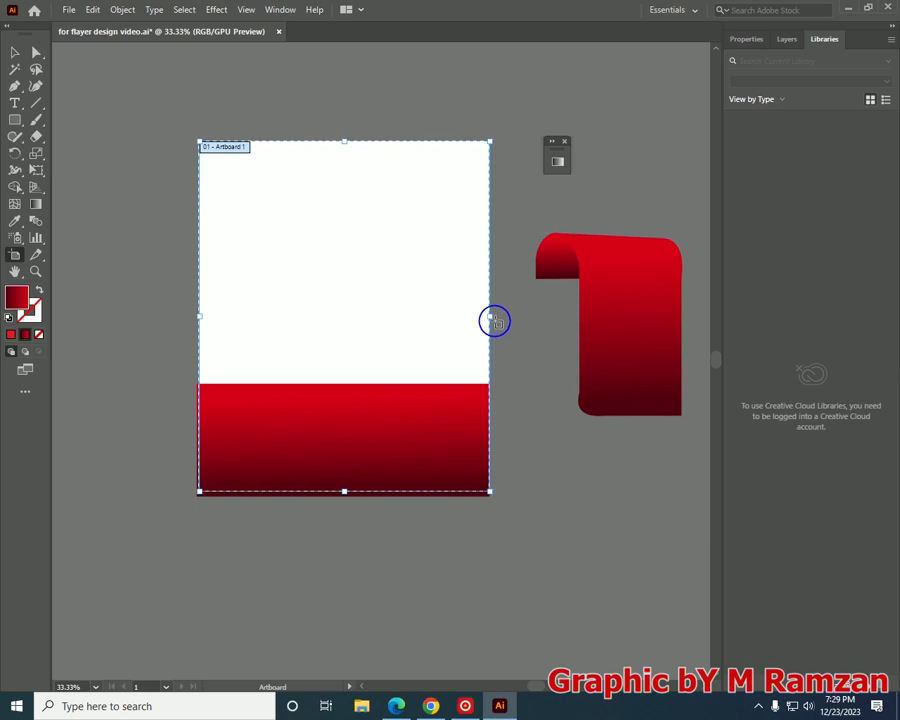
pyautogui.moveTo(489, 316); pyautogui.dragTo(575, 320)
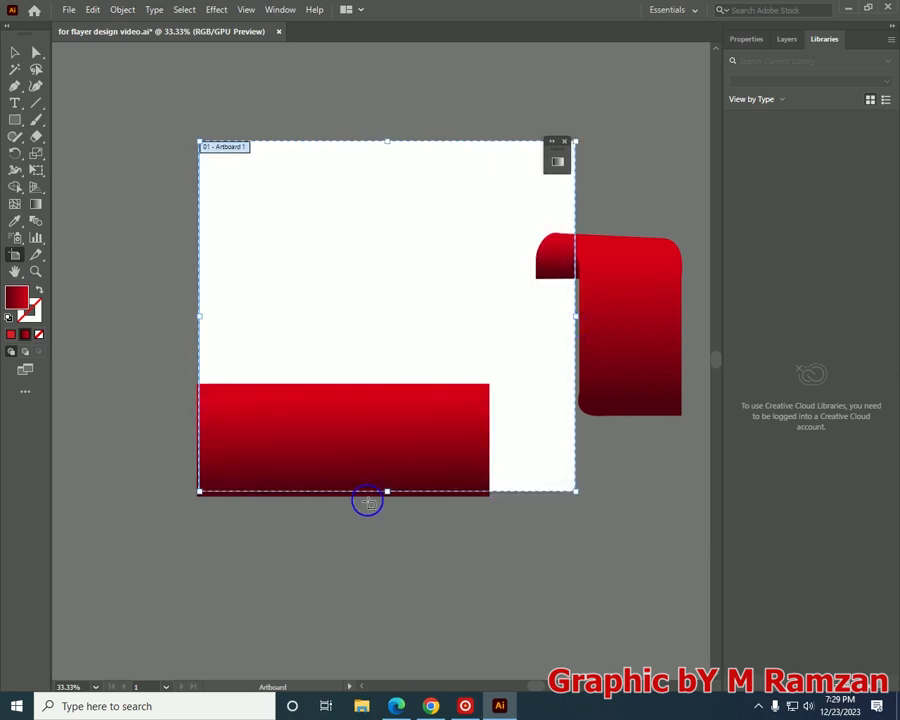
pyautogui.moveTo(388, 492); pyautogui.dragTo(388, 523)
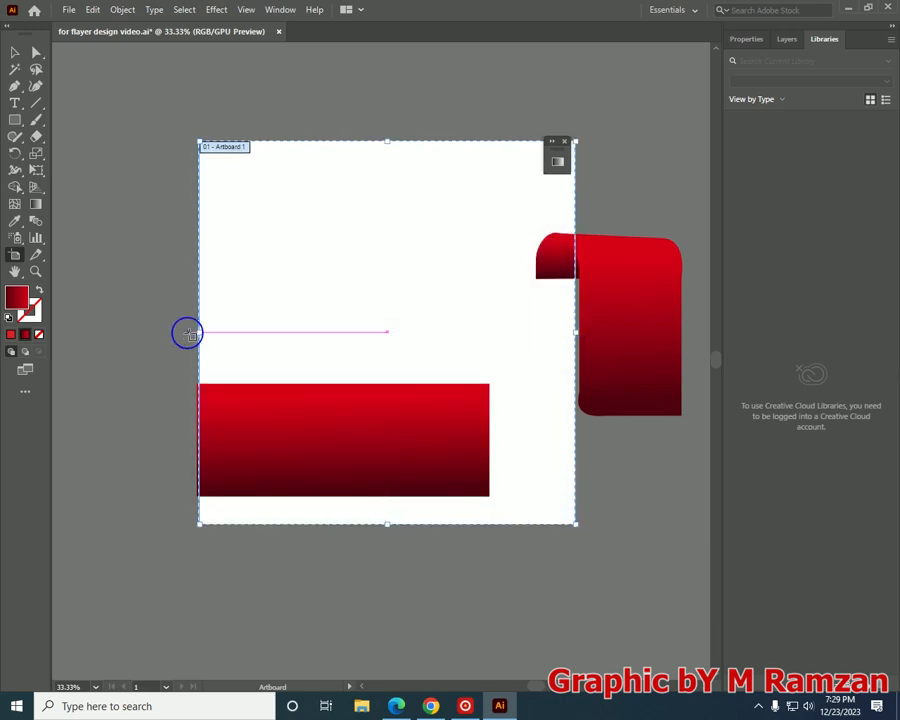
pyautogui.moveTo(200, 333); pyautogui.dragTo(123, 327)
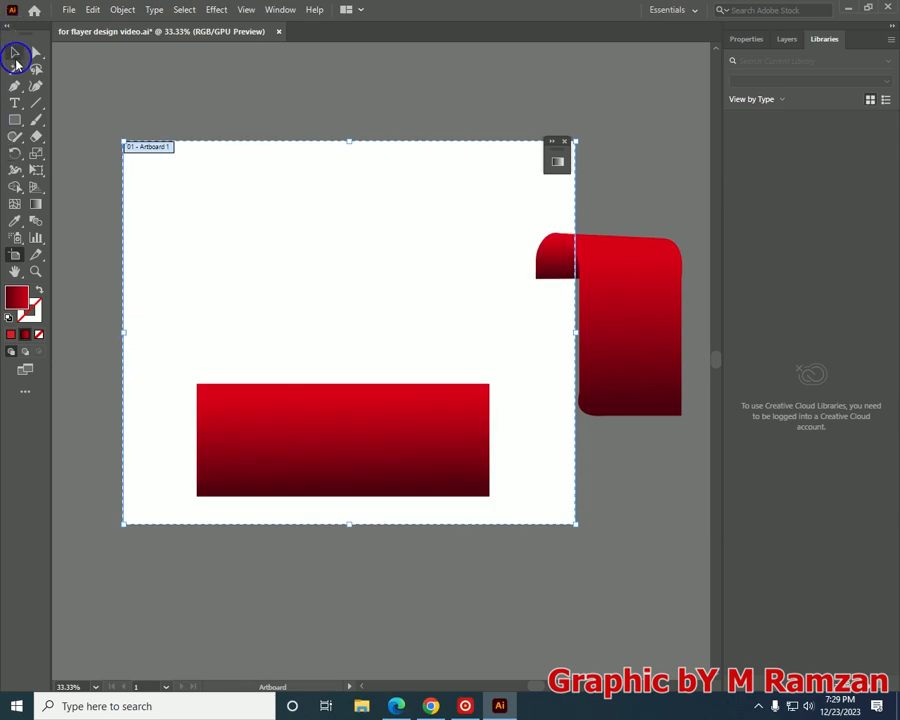
# - Scale up the gradient rectangle from its center until it spans the artboard's width and reaches past the bottom edge
pyautogui.click(16, 56)
pyautogui.click(381, 460)
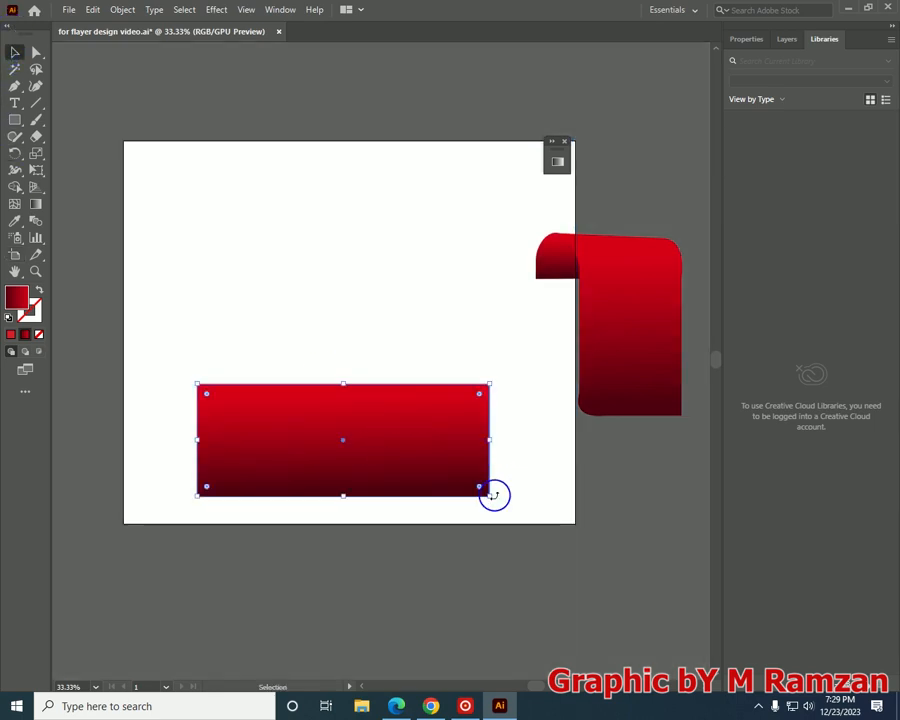
pyautogui.moveTo(489, 496); pyautogui.dragTo(575, 529)
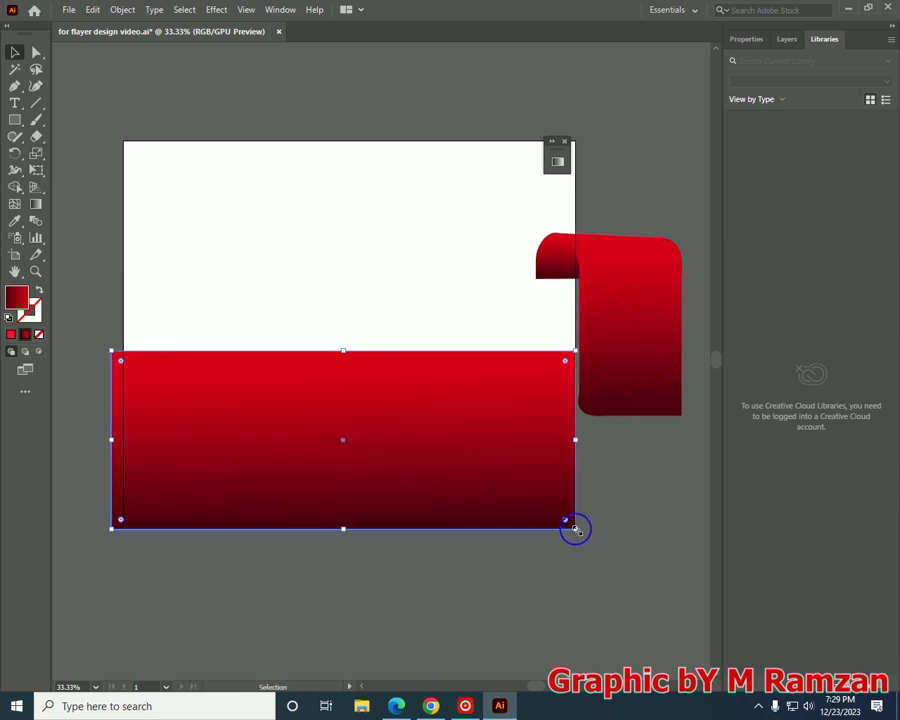
# - Recolor the rectangle's gradient with a black starting stop and a dark grey-brown ending stop
pyautogui.click(10, 334)
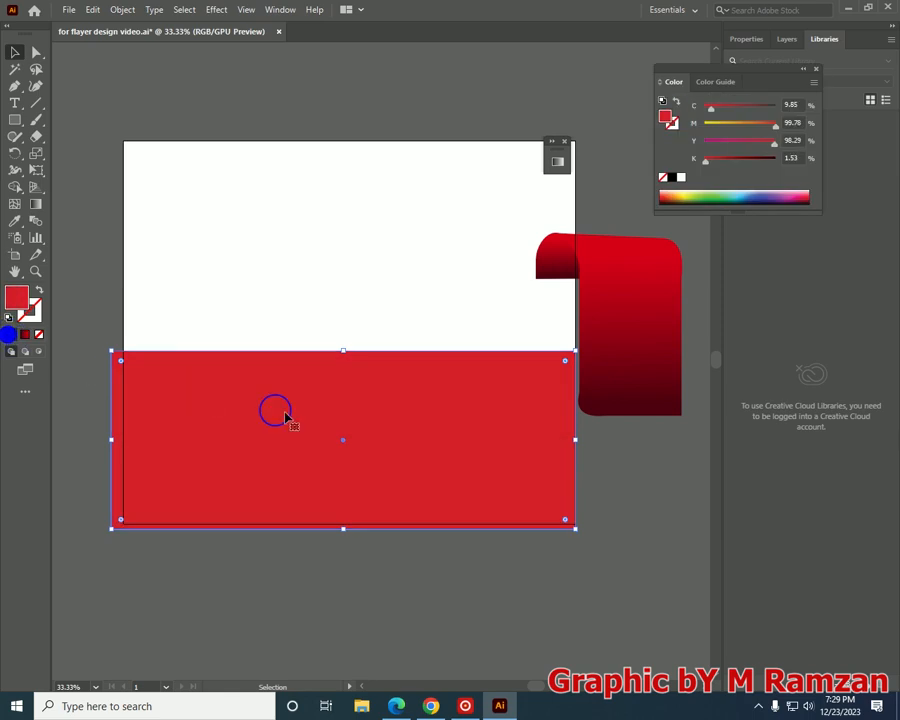
pyautogui.click(25, 335)
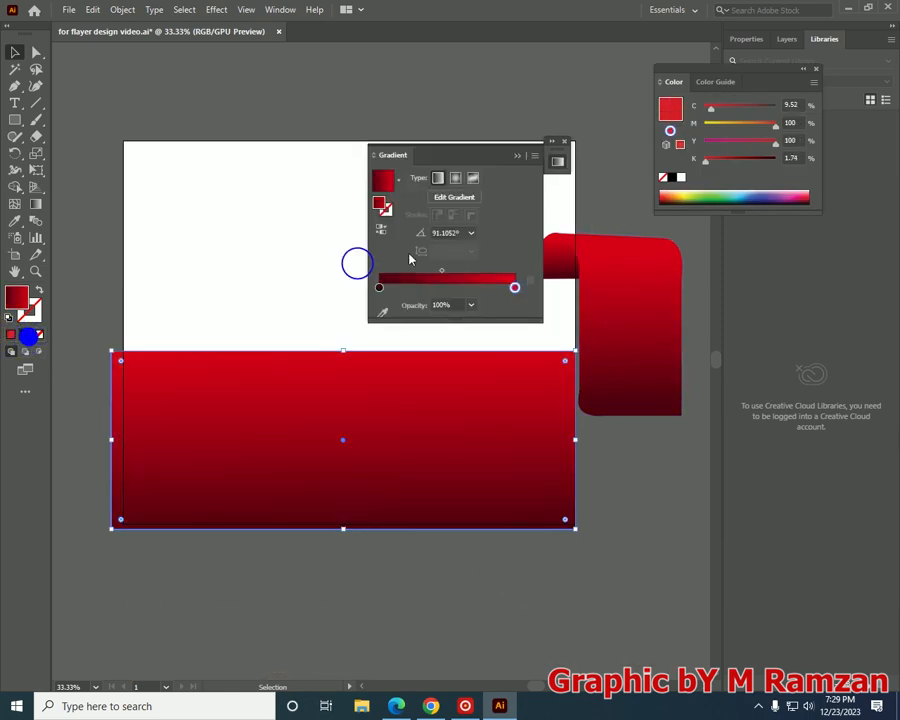
pyautogui.click(551, 141)
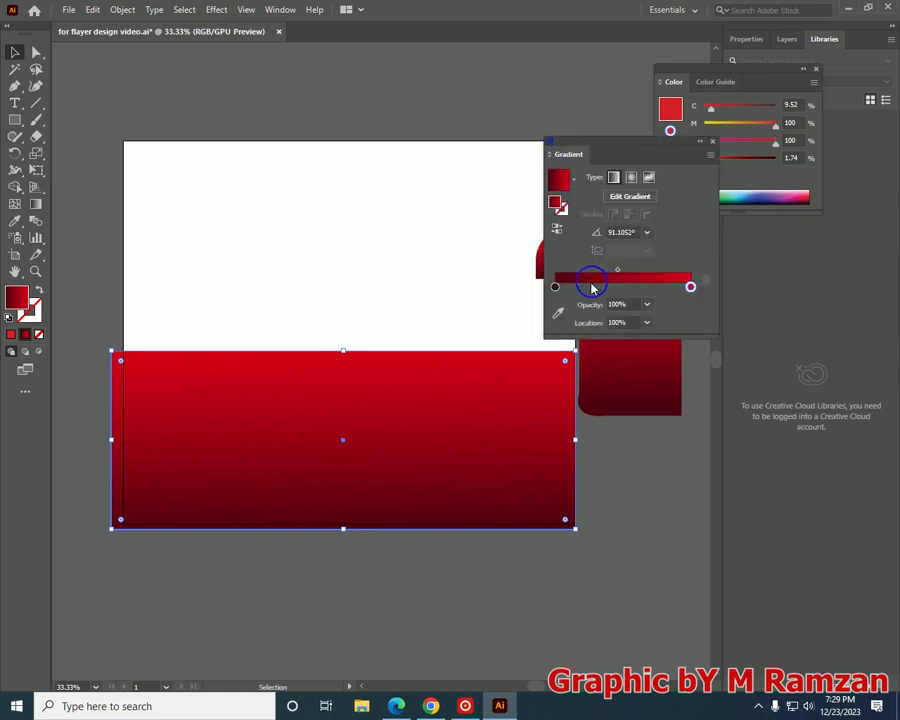
pyautogui.doubleClick(556, 287)
pyautogui.click(510, 362)
pyautogui.click(540, 331)
pyautogui.doubleClick(690, 287)
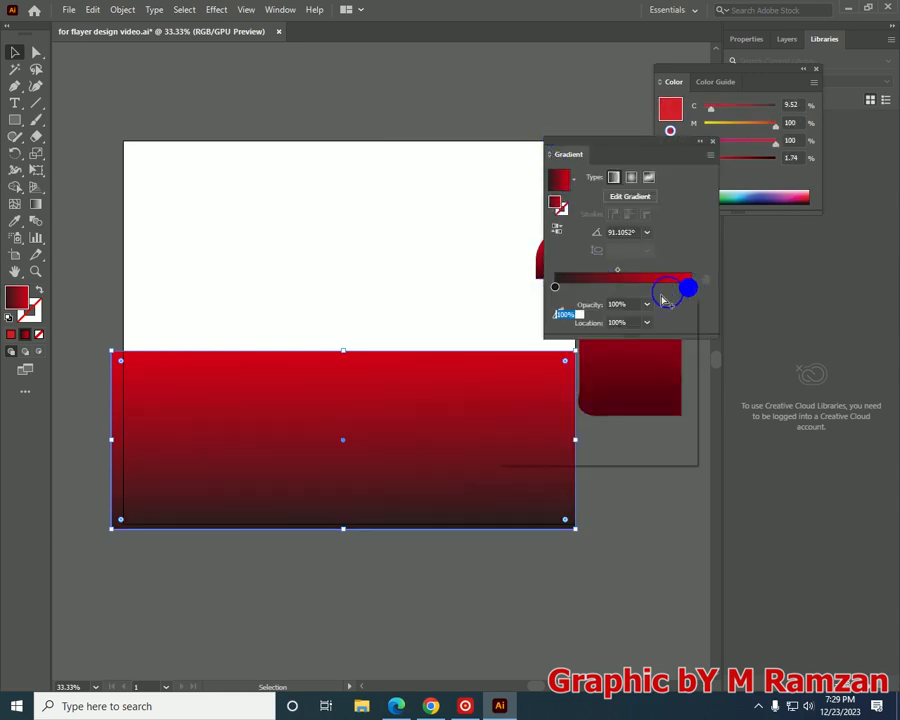
pyautogui.click(540, 351)
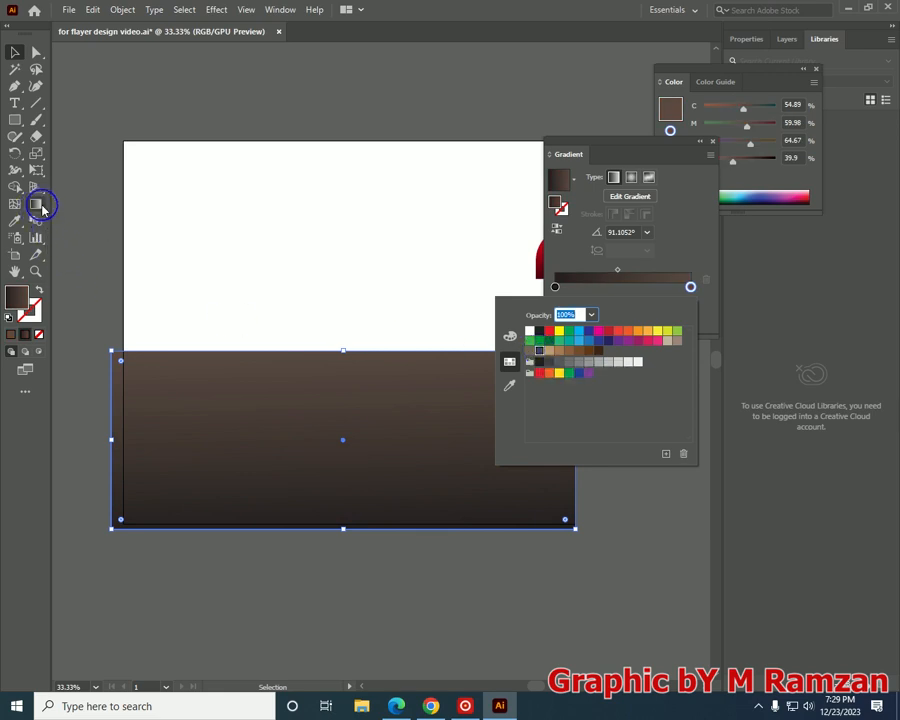
# - Redirect the rectangle's gradient horizontally, running from black on the left to brown on the right
pyautogui.click(41, 207)
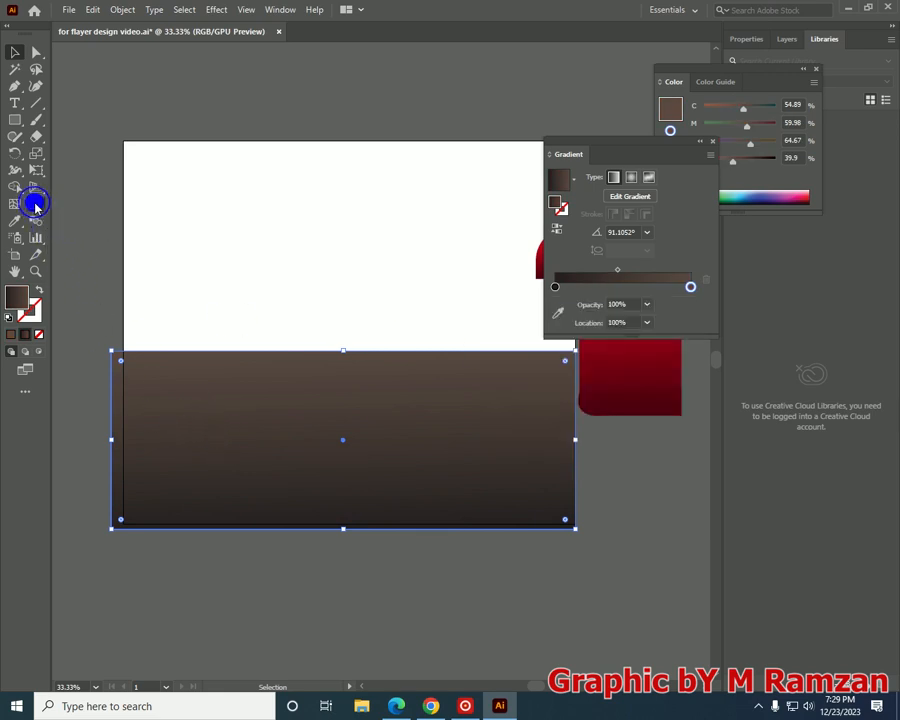
pyautogui.moveTo(188, 454); pyautogui.dragTo(528, 453)
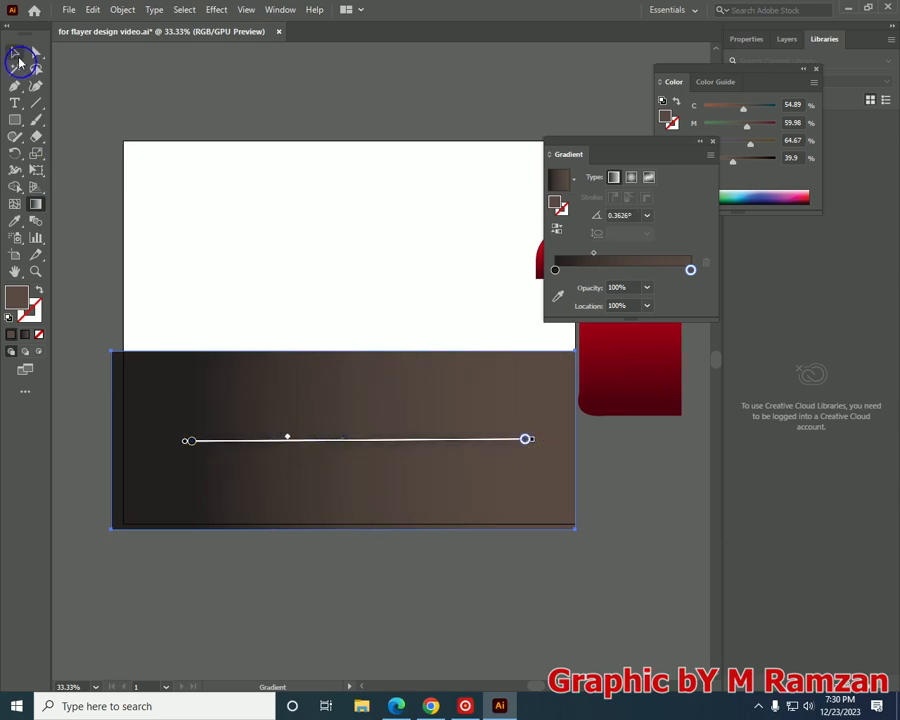
pyautogui.click(17, 60)
pyautogui.click(353, 59)
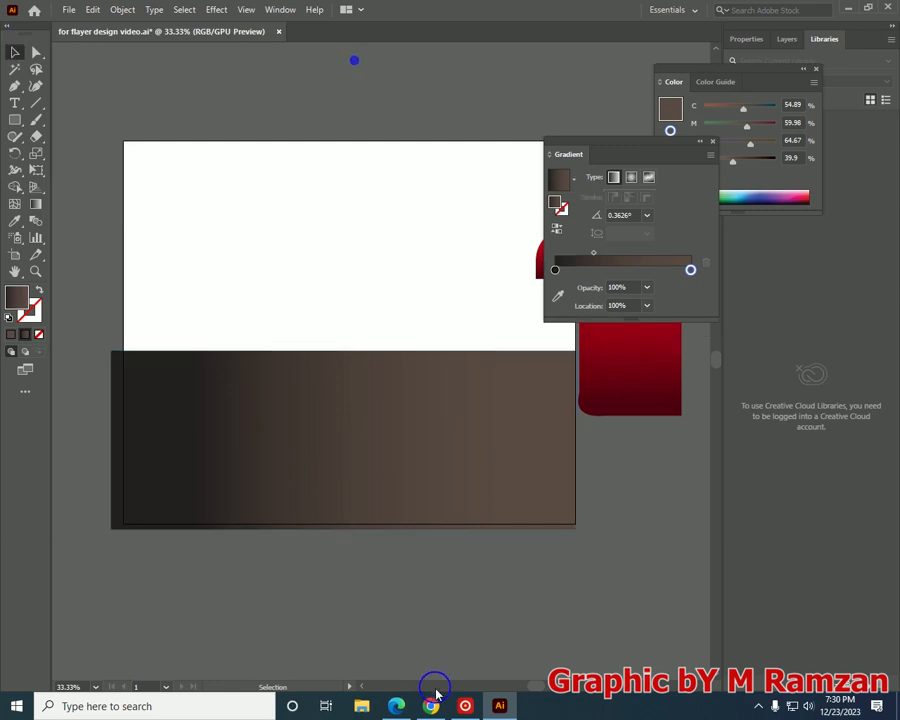
# - Make the brown gradient rectangle taller by raising its top edge
pyautogui.click(256, 472)
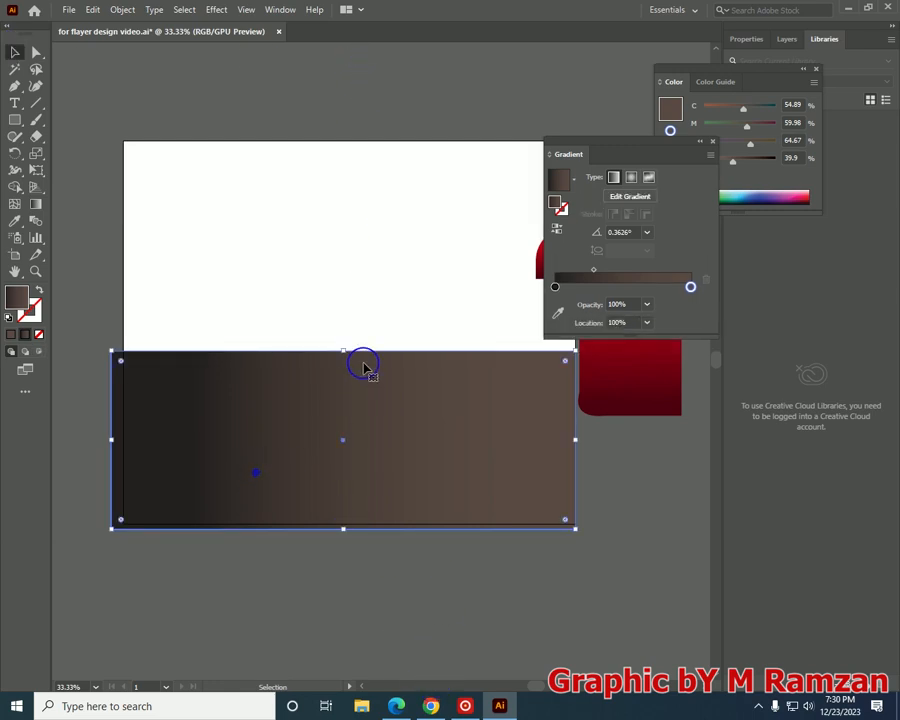
pyautogui.moveTo(337, 349); pyautogui.dragTo(341, 324)
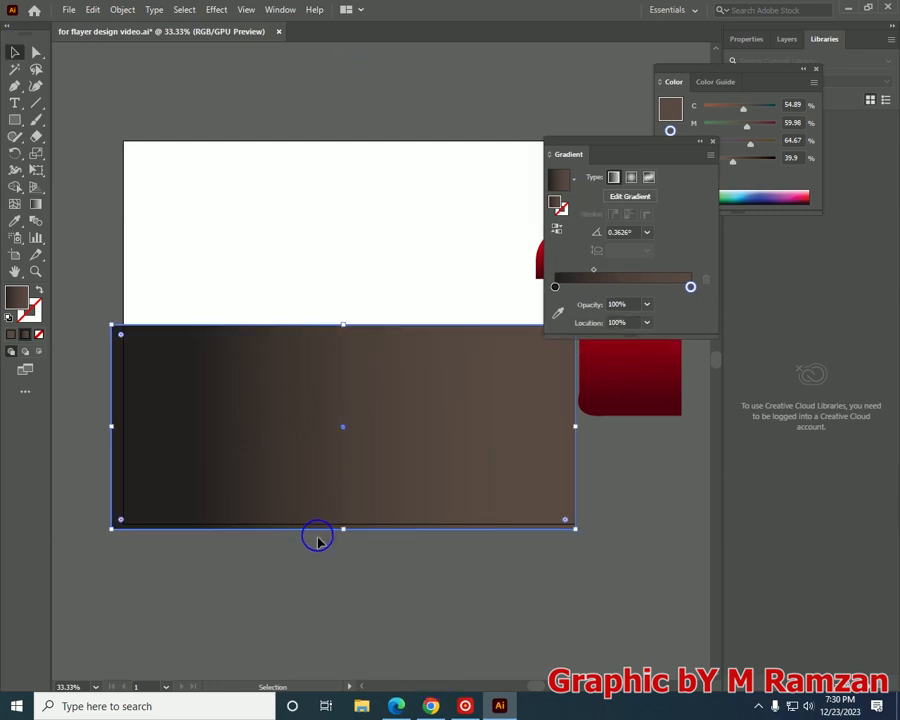
pyautogui.click(315, 594)
# - Move the red ribbon onto the right half of the artboard and stretch it slightly taller
pyautogui.scroll(-1, 203, 417)
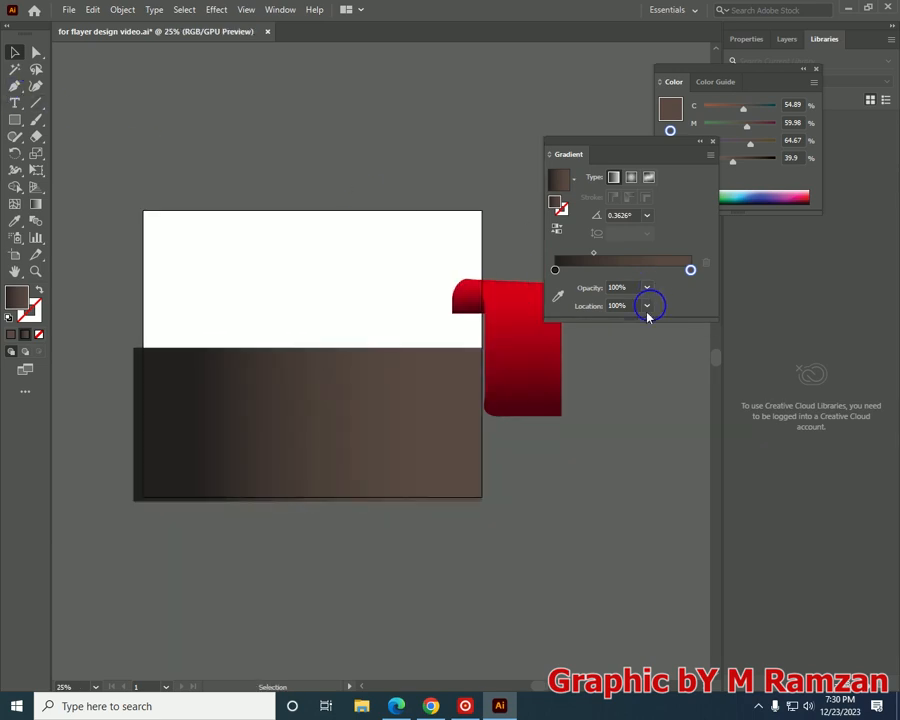
pyautogui.moveTo(498, 360); pyautogui.dragTo(377, 350)
pyautogui.moveTo(385, 271); pyautogui.dragTo(384, 252)
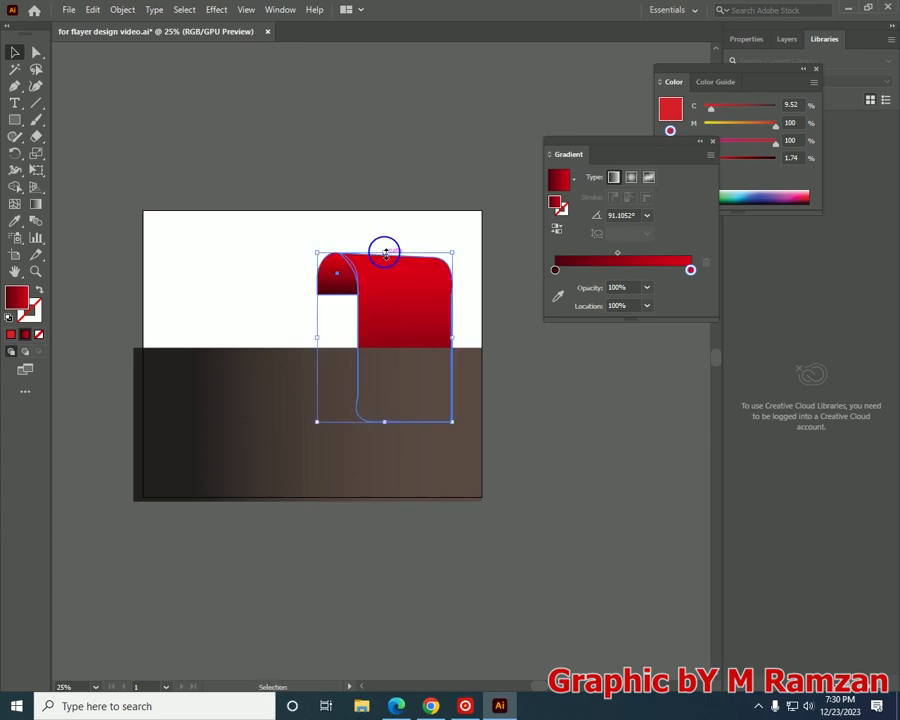
# - Bring the red ribbon to the front of the brown gradient rectangle
pyautogui.rightClick(436, 312)
pyautogui.moveTo(577, 494)
pyautogui.click(643, 488)
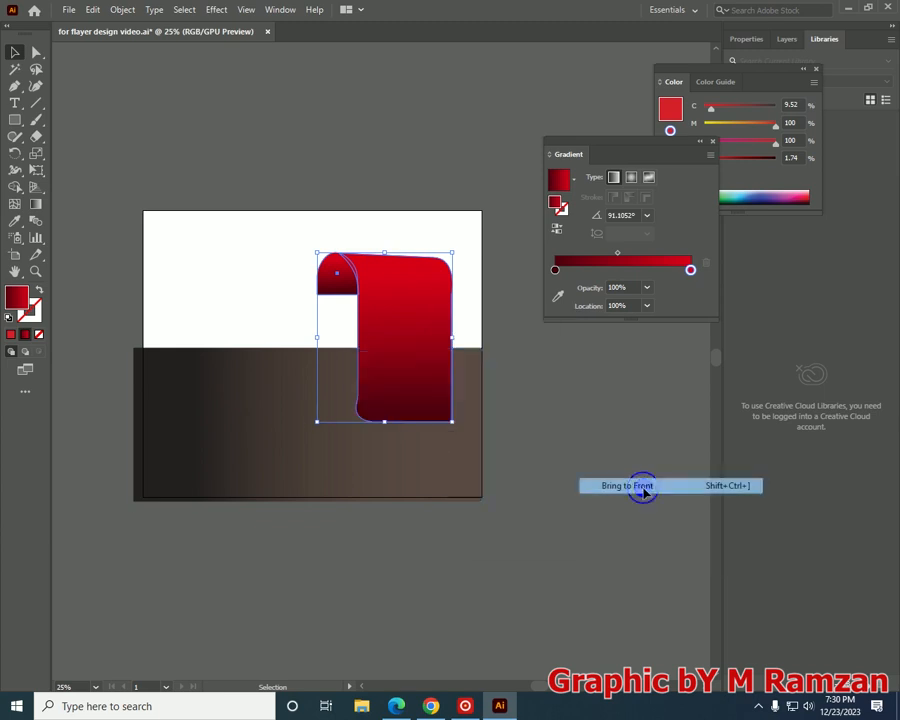
pyautogui.click(389, 557)
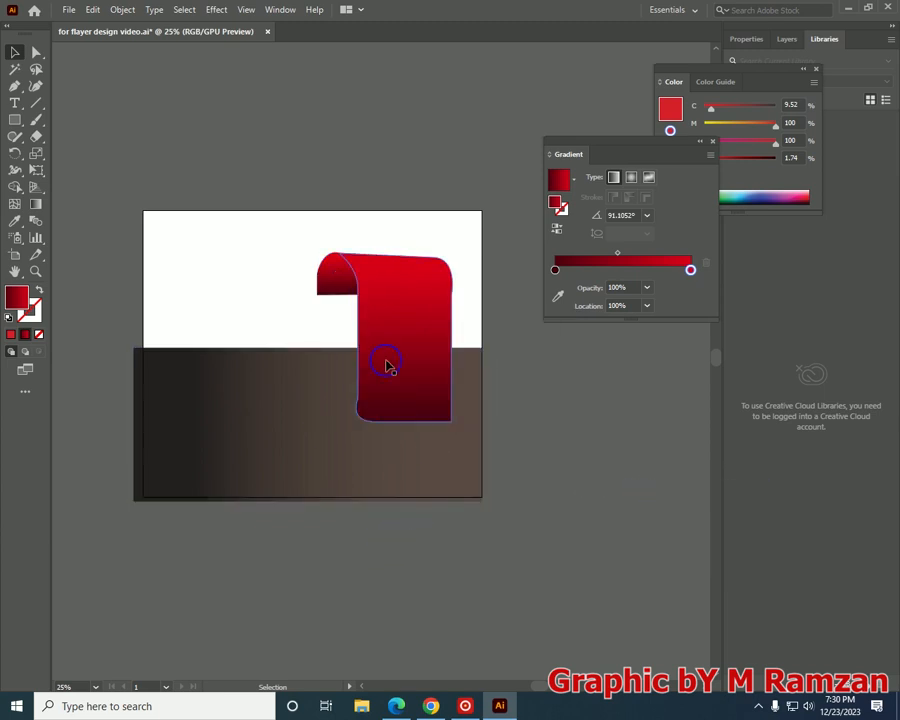
# - Lengthen the ribbon's long panel by selecting its bottom and lower-left corner anchor points and moving them down
pyautogui.hotkey('ctrl', '=')
pyautogui.hotkey('ctrl', '=')
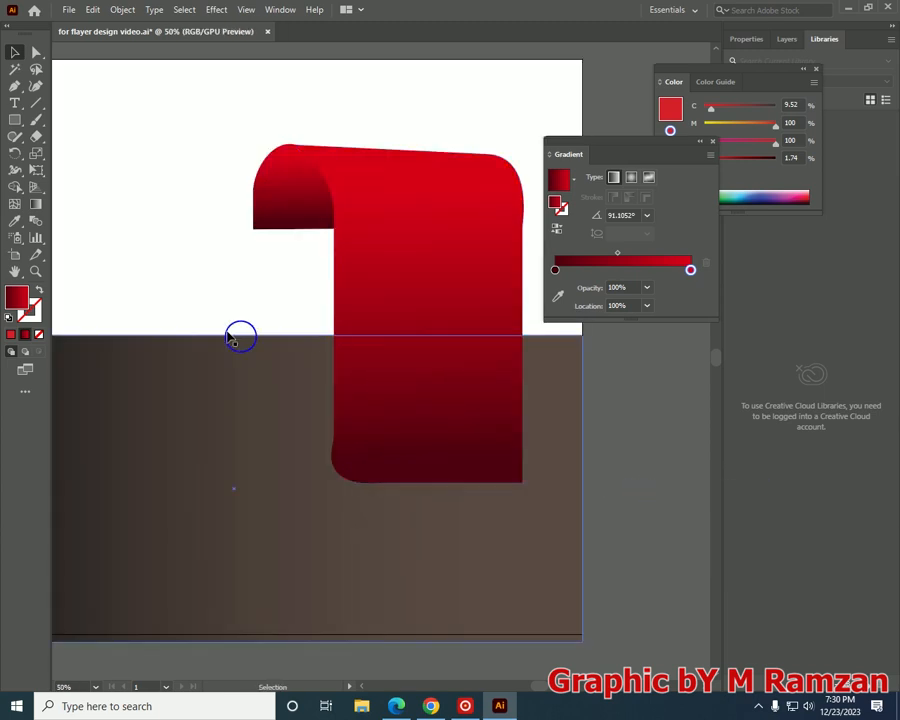
pyautogui.click(33, 53)
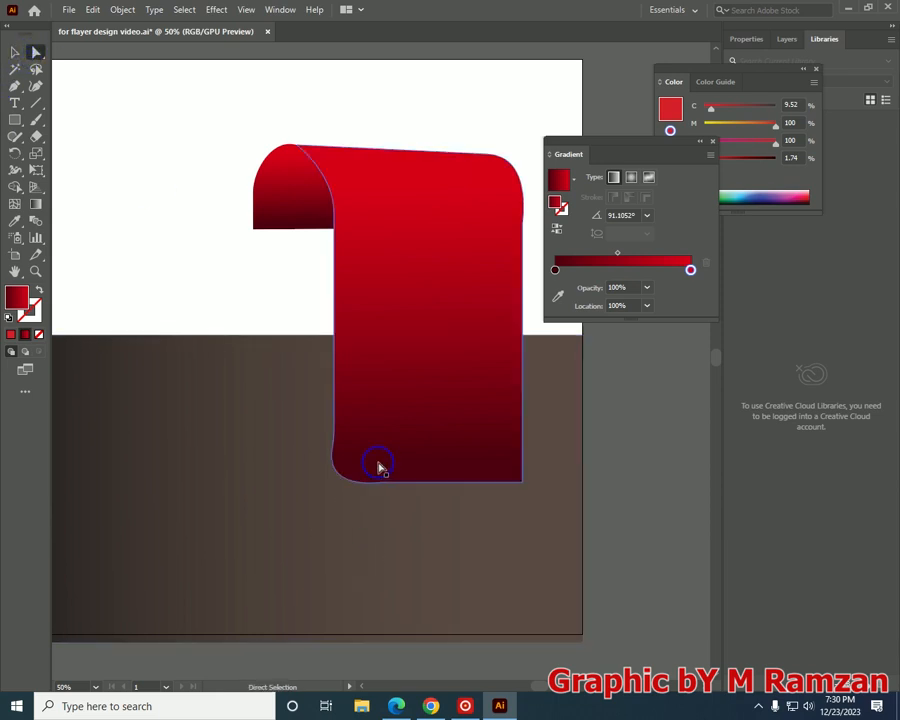
pyautogui.click(516, 484)
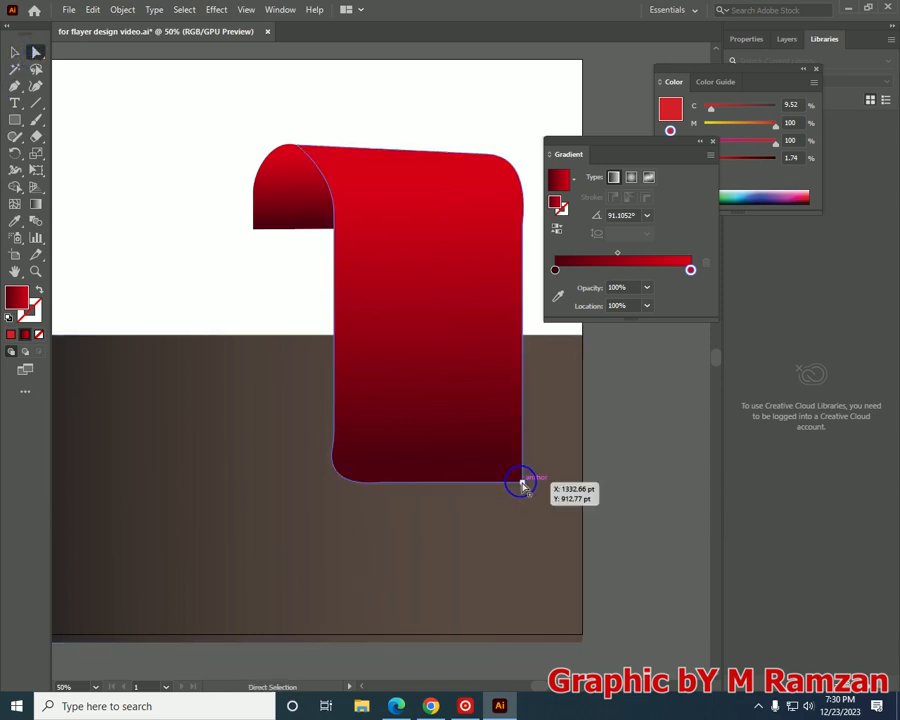
pyautogui.keyDown('shift'); pyautogui.click(382, 483); pyautogui.keyUp('shift')
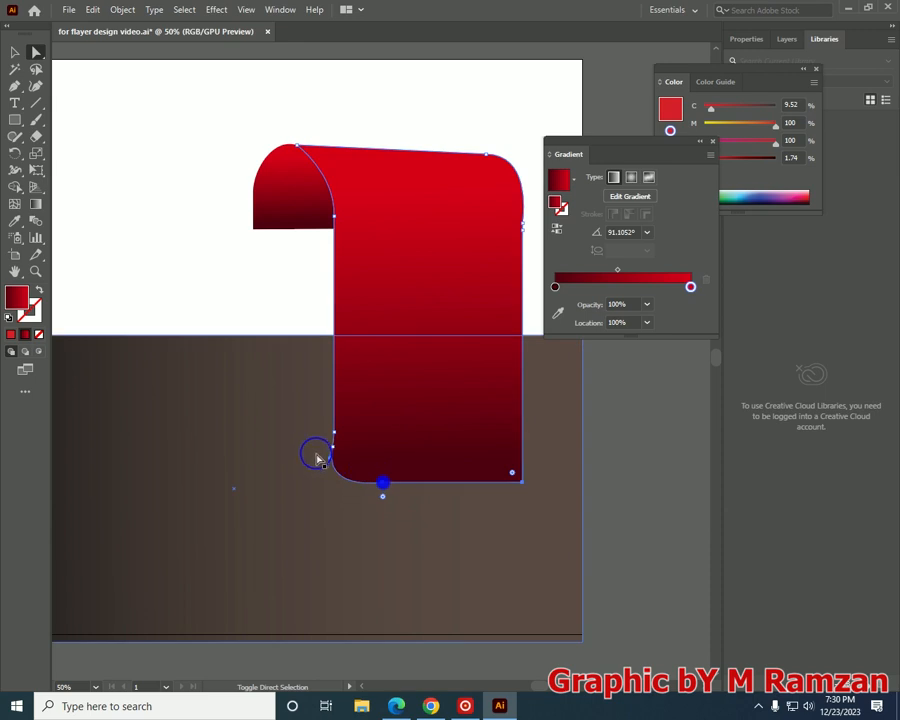
pyautogui.keyDown('shift'); pyautogui.click(331, 447); pyautogui.keyUp('shift')
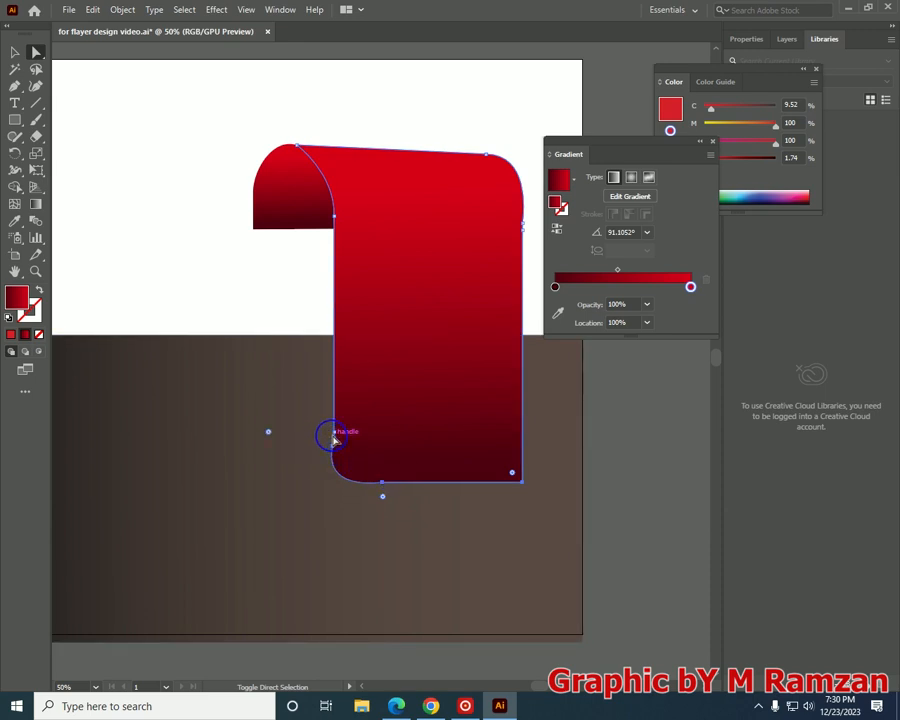
pyautogui.click(335, 433)
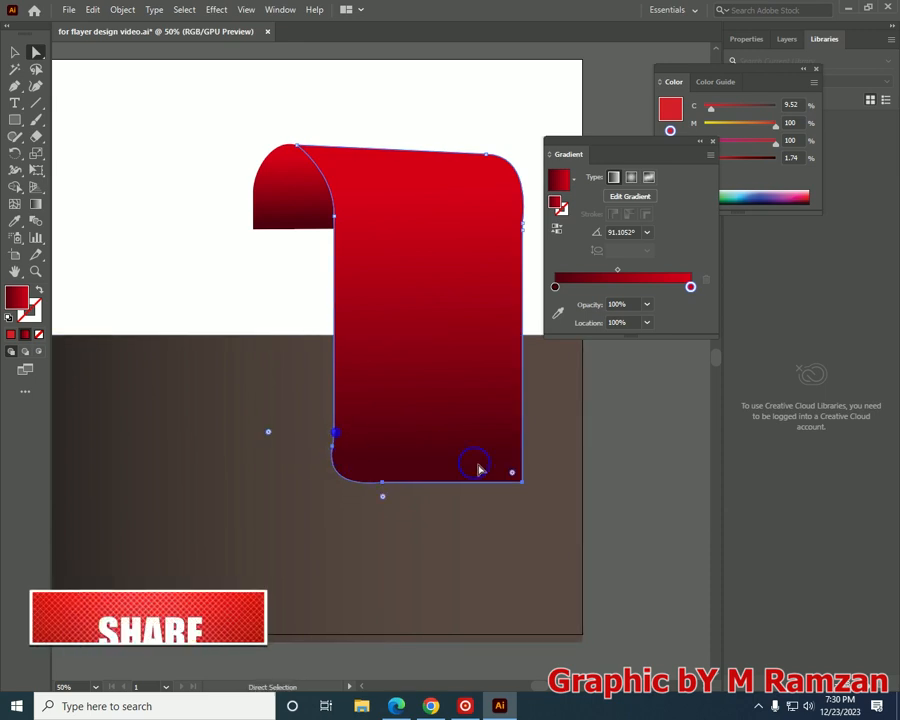
pyautogui.click(522, 482)
pyautogui.moveTo(522, 484); pyautogui.dragTo(522, 510)
pyautogui.moveTo(521, 526); pyautogui.dragTo(521, 556)
pyautogui.click(14, 56)
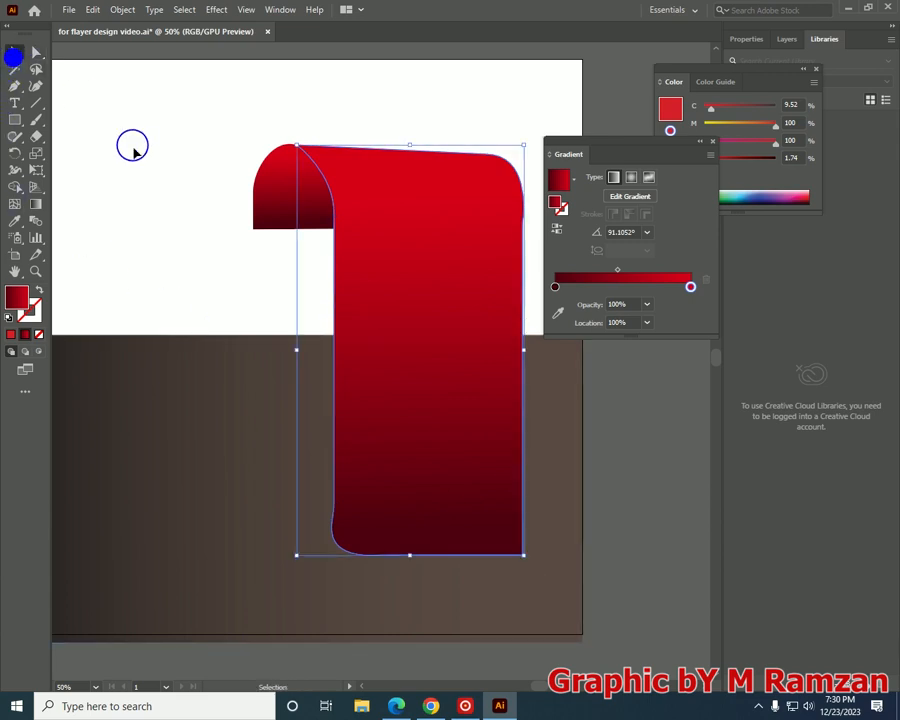
pyautogui.click(132, 145)
pyautogui.hotkey('ctrl', '-')
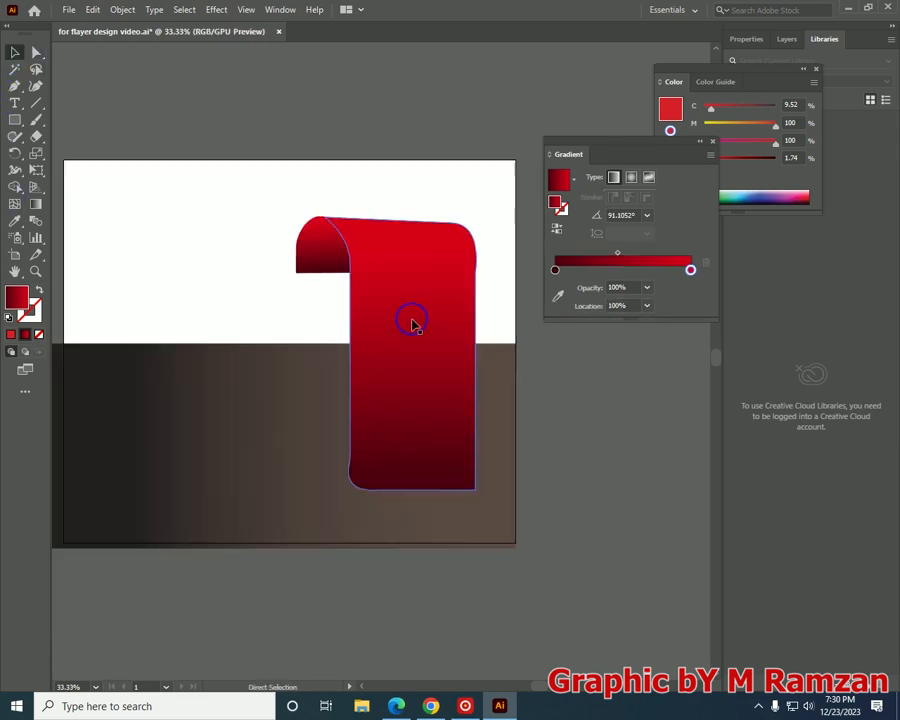
# - Place the "images" photo from the Downloads folder on the artboard, in the white area left of the ribbon
pyautogui.moveTo(196, 389); pyautogui.dragTo(273, 398)
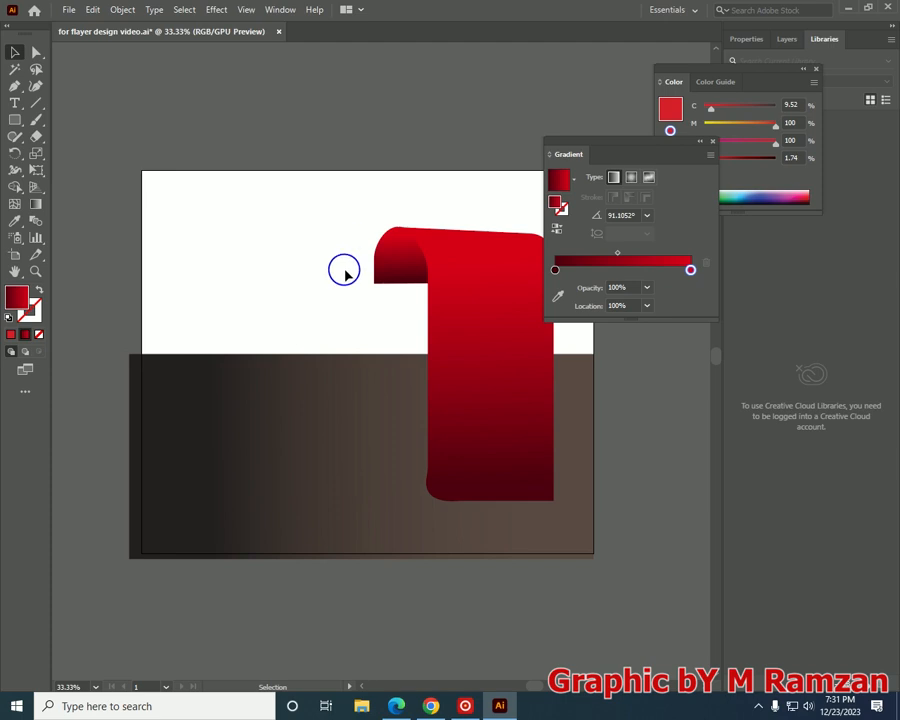
pyautogui.click(410, 526)
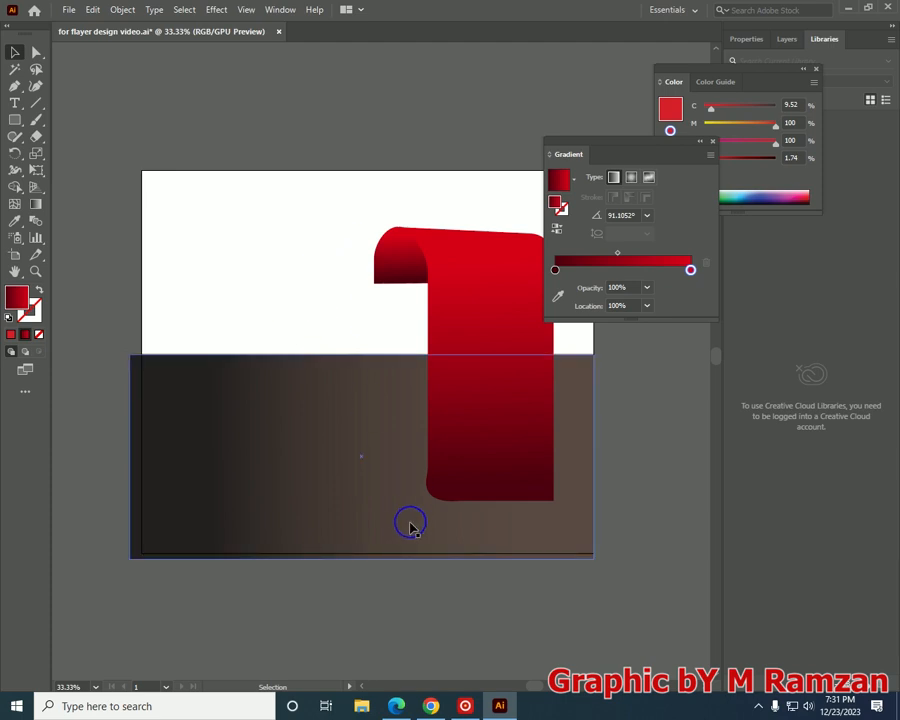
pyautogui.click(396, 591)
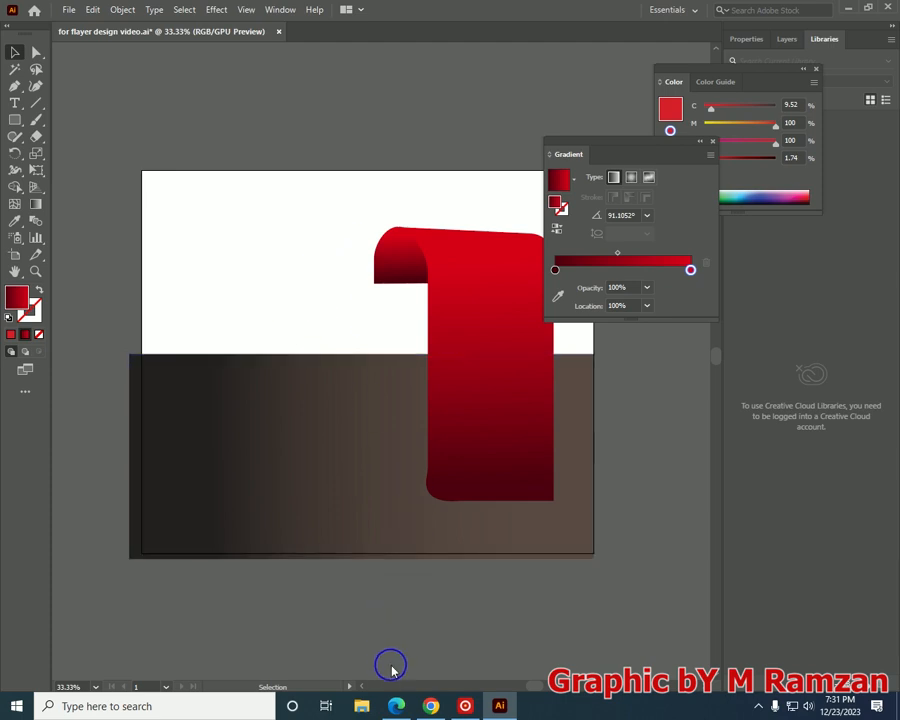
pyautogui.click(390, 670)
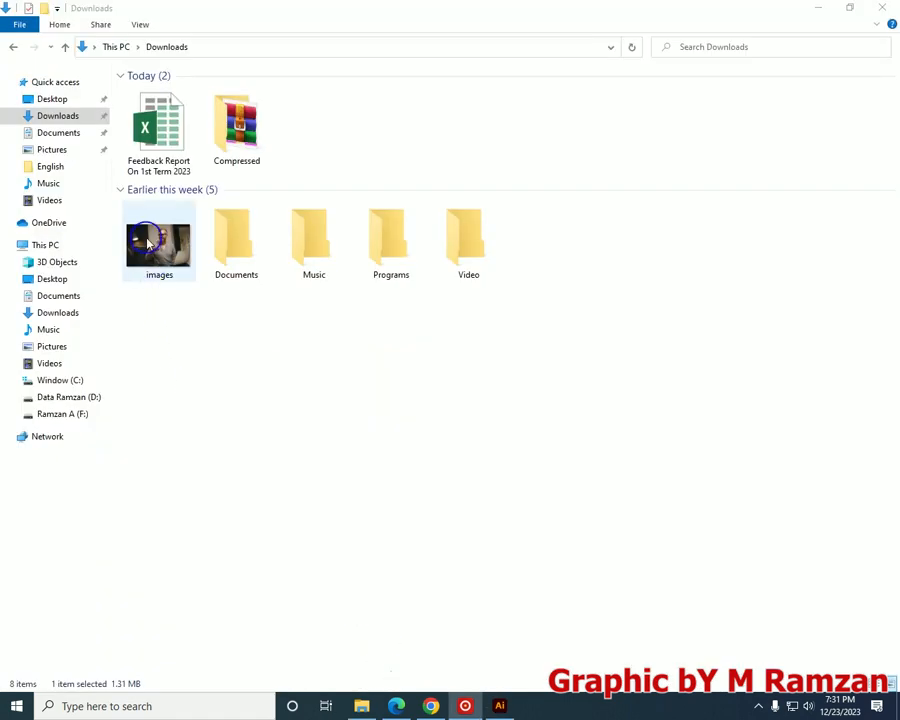
pyautogui.moveTo(152, 250); pyautogui.dragTo(394, 489)
pyautogui.moveTo(172, 255); pyautogui.dragTo(262, 296)
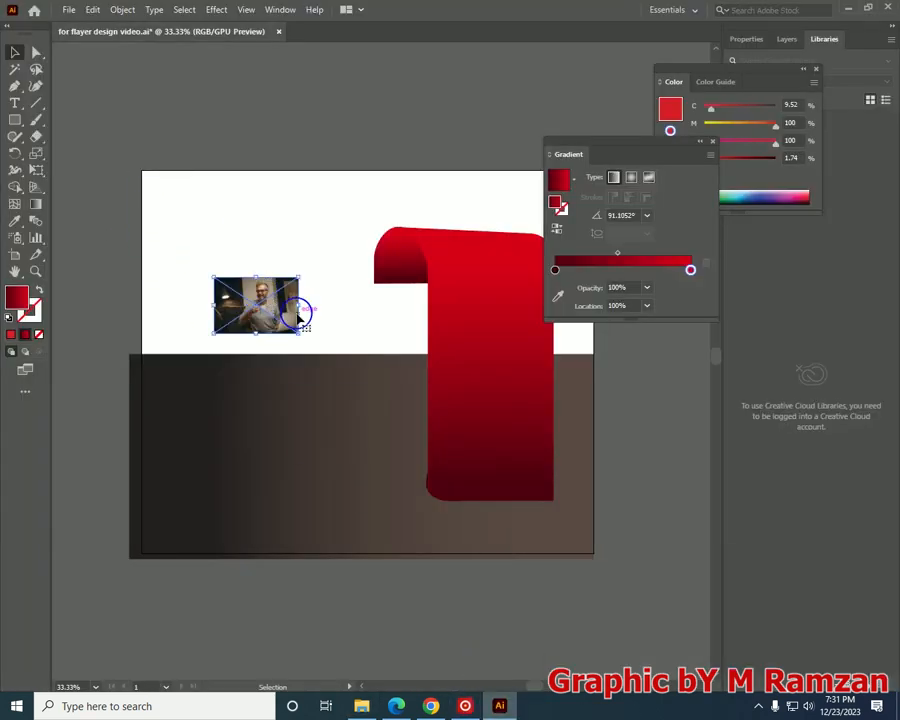
# - Enlarge the placed photo and position it over the middle of the artboard, overlapping the ribbon
pyautogui.moveTo(300, 335); pyautogui.dragTo(428, 416)
pyautogui.moveTo(170, 272); pyautogui.dragTo(260, 328)
pyautogui.moveTo(357, 370); pyautogui.dragTo(361, 372)
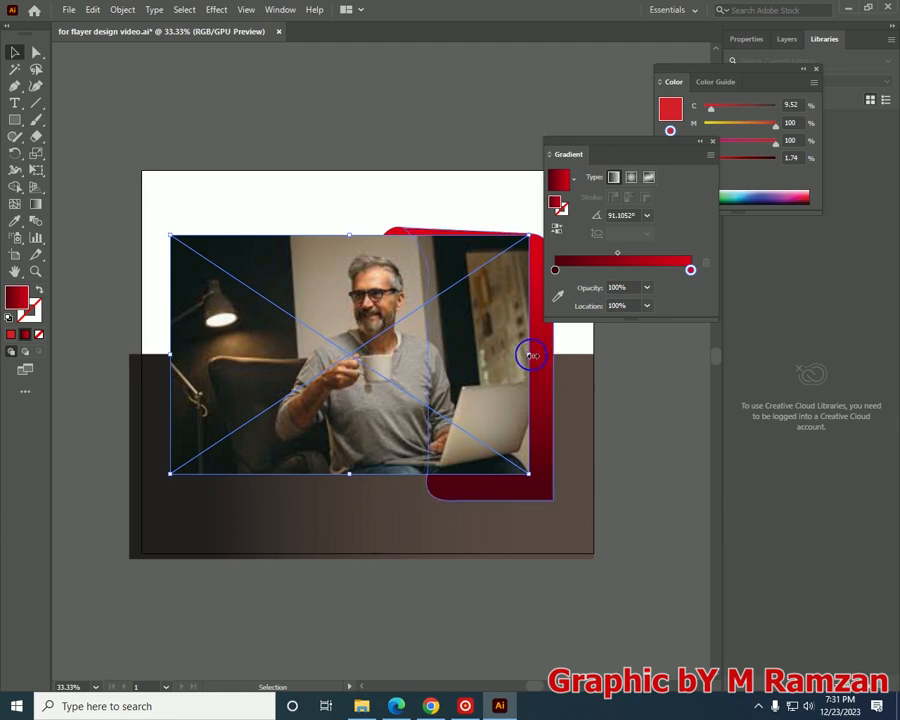
# - Send the placed photo to the back, behind the red ribbon
pyautogui.rightClick(448, 362)
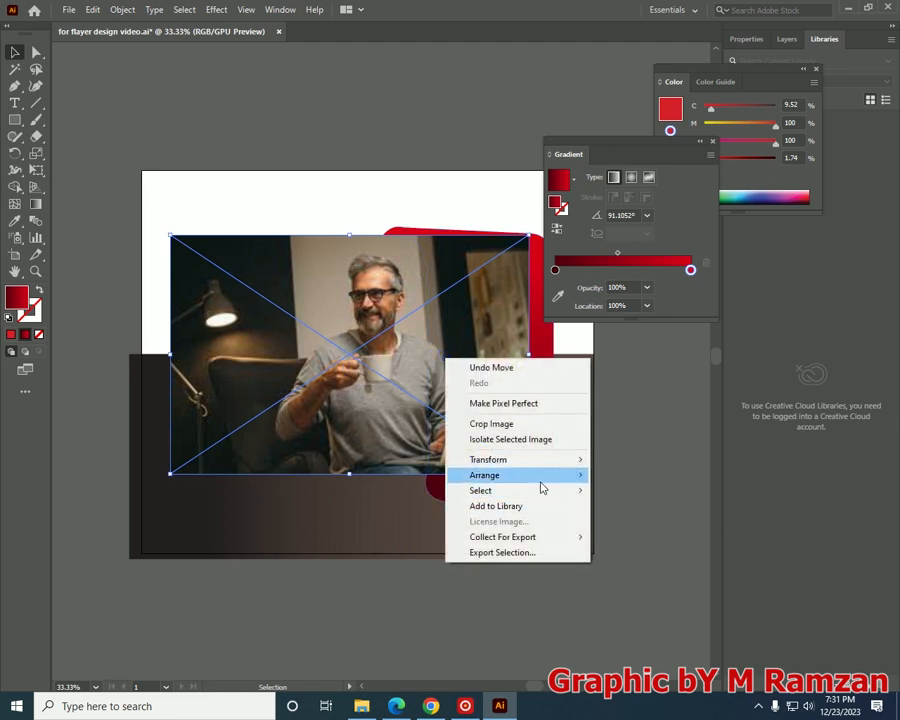
pyautogui.moveTo(551, 497)
pyautogui.moveTo(578, 476)
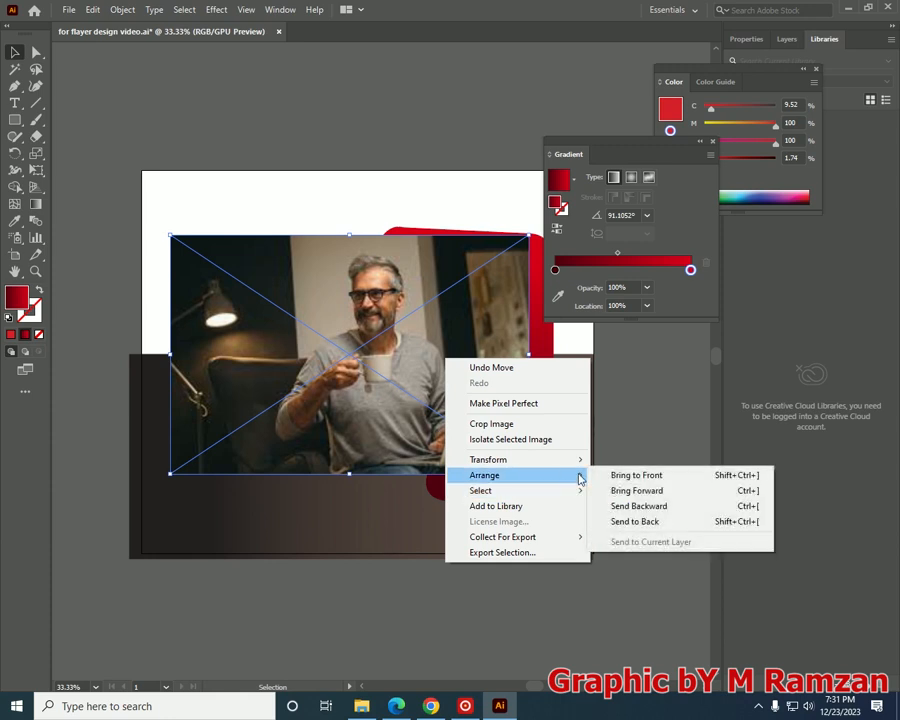
pyautogui.click(638, 522)
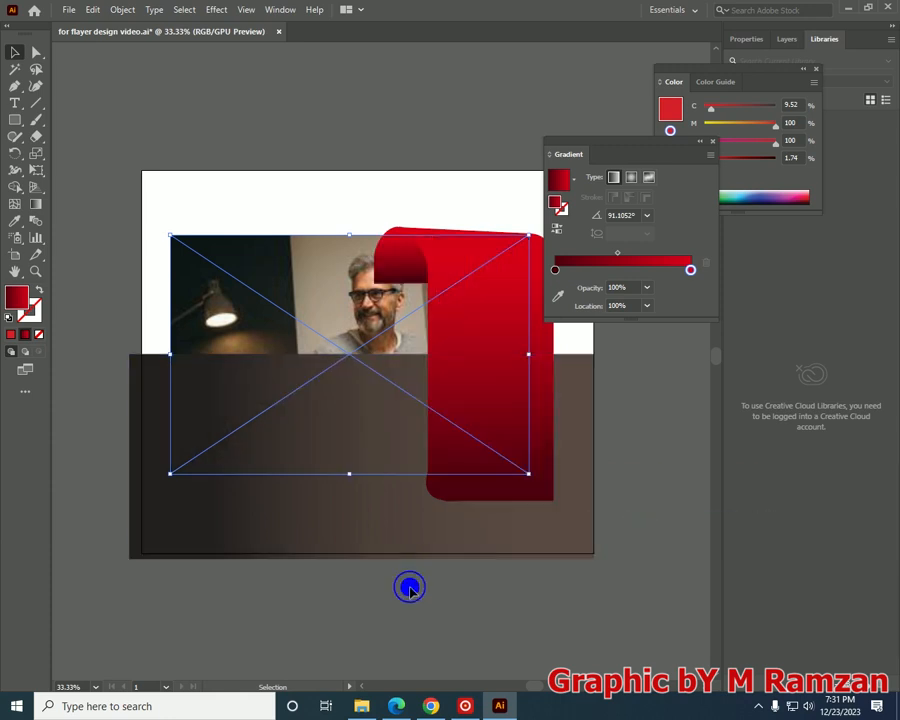
# - Send the brown gradient rectangle to the back, behind the photo
pyautogui.click(301, 482)
pyautogui.rightClick(308, 498)
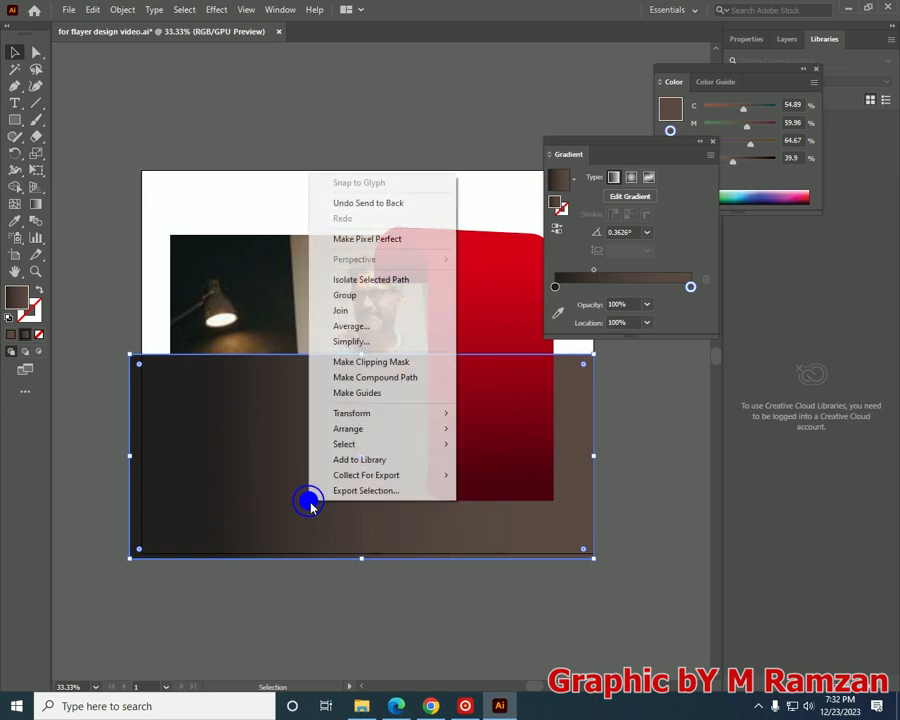
pyautogui.moveTo(455, 437)
pyautogui.click(495, 476)
pyautogui.click(681, 512)
# - Stretch the red ribbon taller by raising its top edge above the photo
pyautogui.click(255, 405)
pyautogui.click(472, 402)
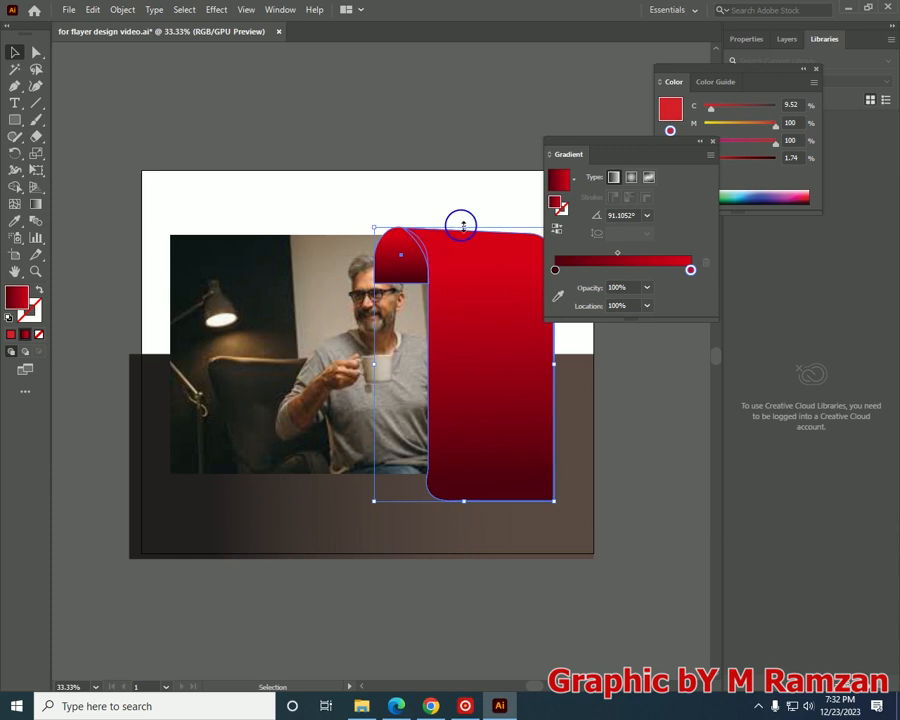
pyautogui.moveTo(462, 226); pyautogui.dragTo(462, 196)
# - Ungroup the red ribbon and send its long panel and fold to the back
pyautogui.hotkey('ctrl', '[')
pyautogui.click(250, 378)
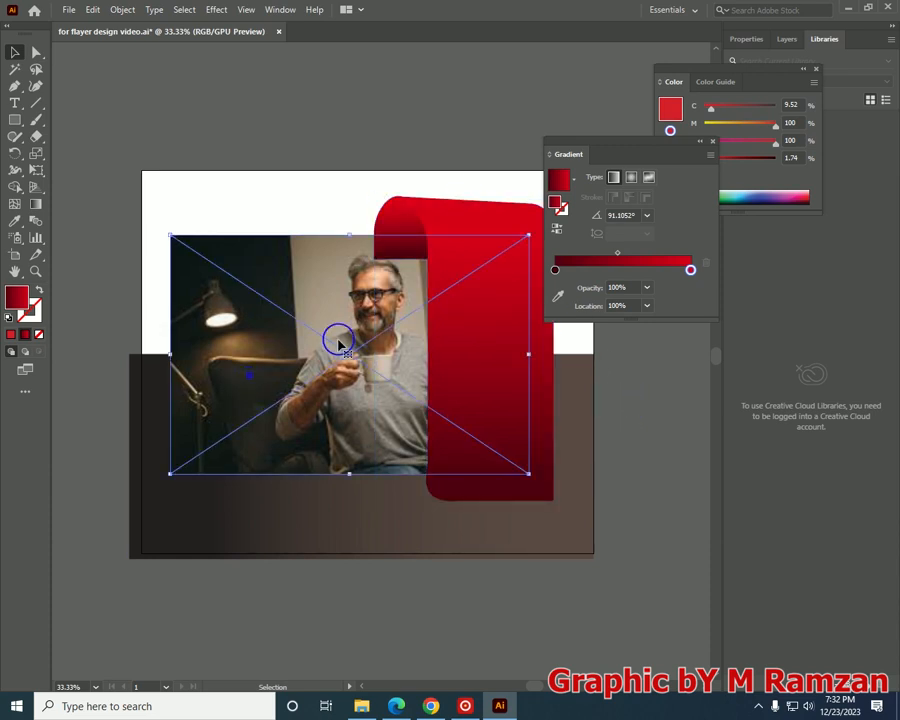
pyautogui.click(397, 212)
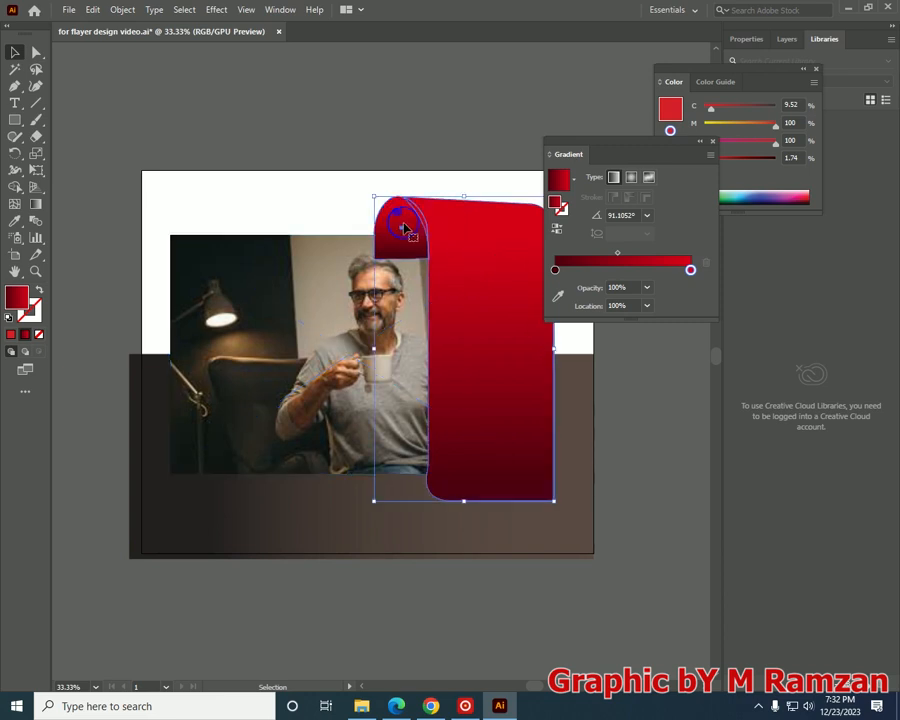
pyautogui.click(476, 217)
pyautogui.click(364, 245)
pyautogui.rightClick(393, 233)
pyautogui.moveTo(472, 449)
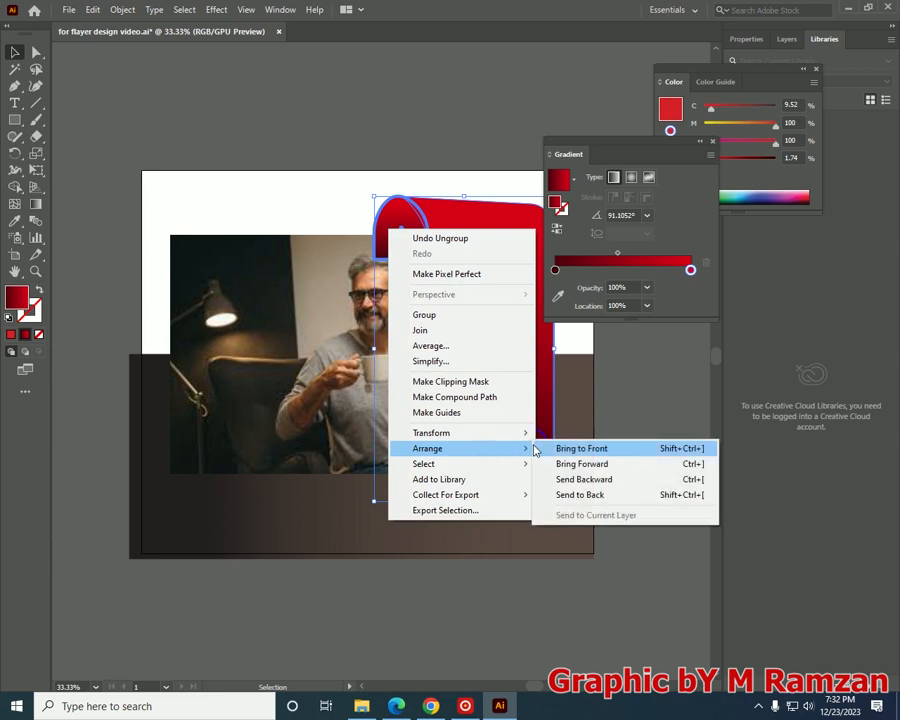
pyautogui.click(566, 494)
pyautogui.click(655, 401)
# - Bring only the ribbon's long panel to the front of the photo, leaving the curled fold behind
pyautogui.click(296, 409)
pyautogui.click(457, 225)
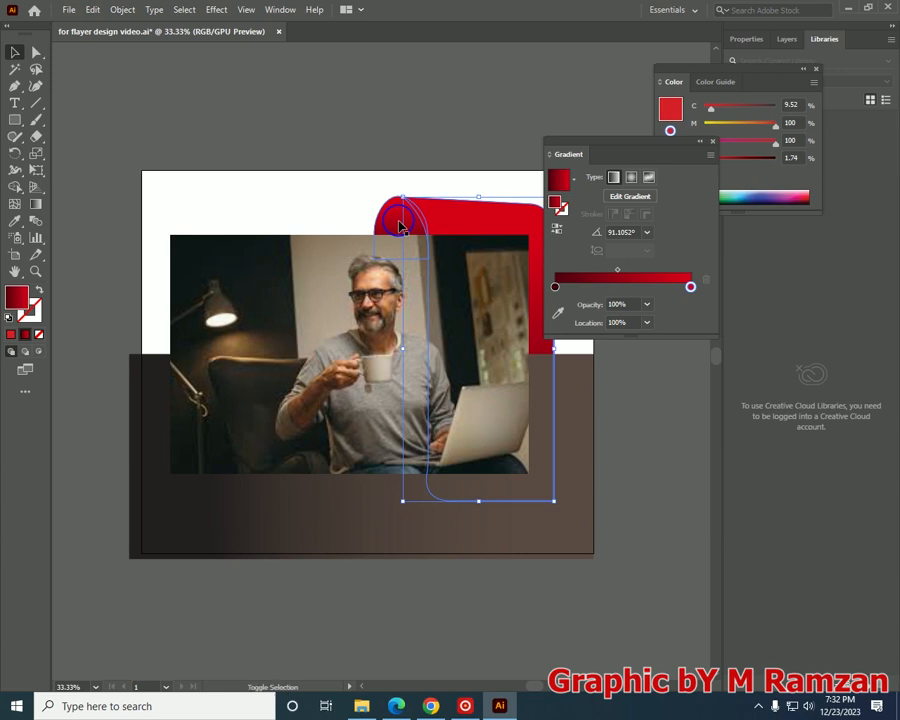
pyautogui.rightClick(485, 231)
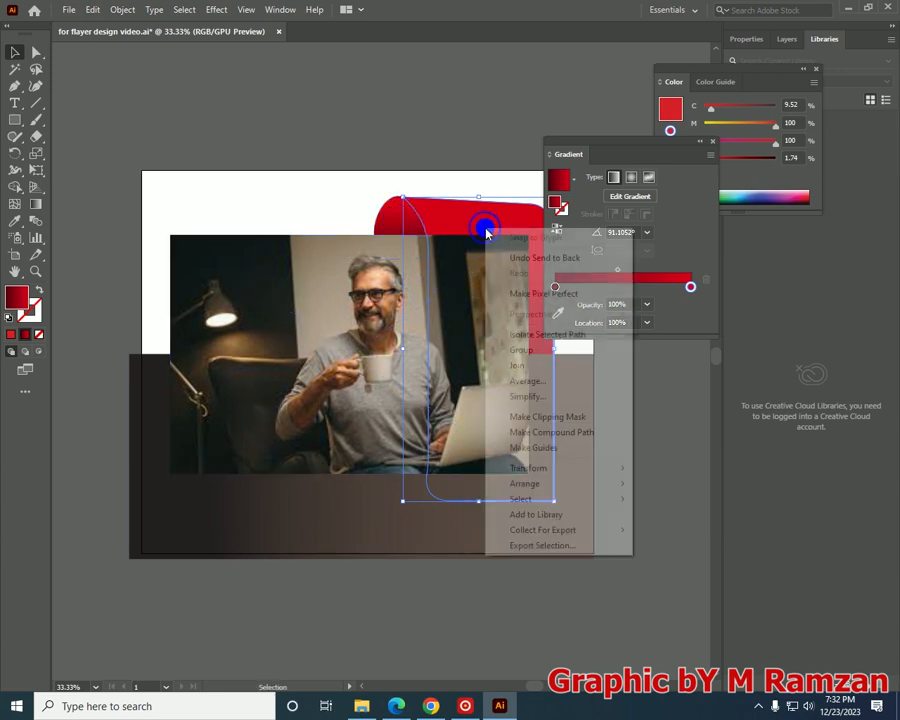
pyautogui.moveTo(558, 482)
pyautogui.click(655, 481)
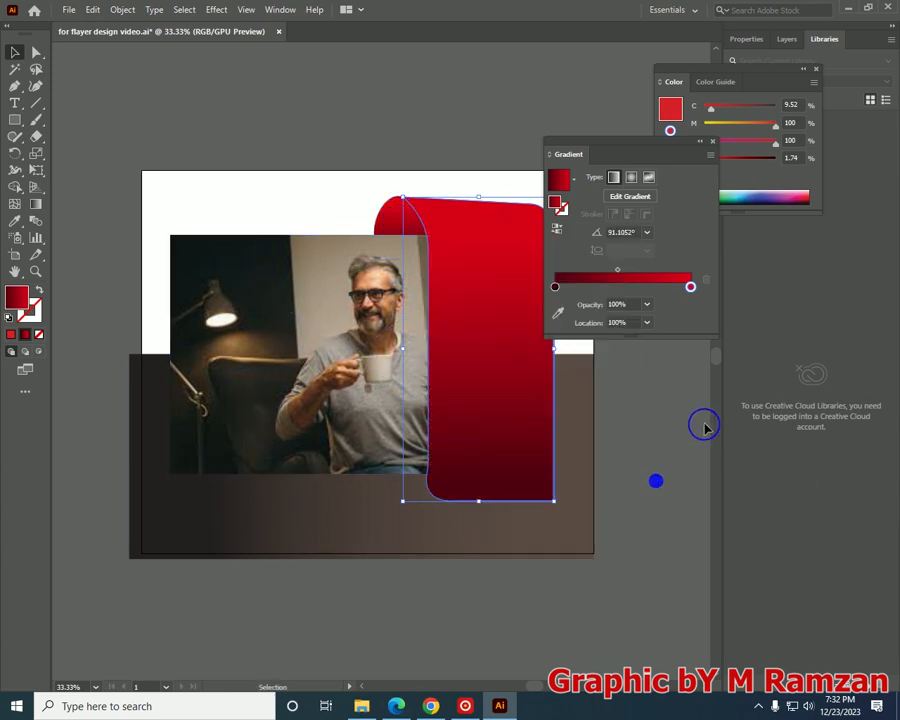
# - Nudge the photo down so its top edge meets the bottom of the ribbon's curled fold
pyautogui.click(340, 350)
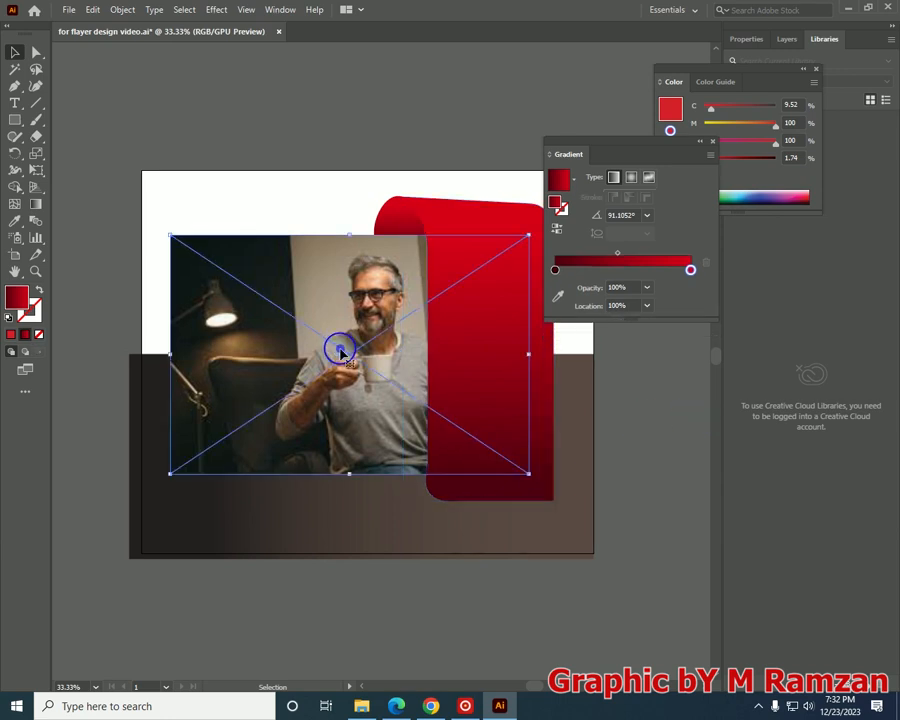
pyautogui.press('Down')
pyautogui.press('Down')
pyautogui.press('Down')
pyautogui.press('Down')
pyautogui.press('Down')
pyautogui.press('Down')
pyautogui.press('Down')
pyautogui.press('Down')
pyautogui.press('Down')
pyautogui.press('Down')
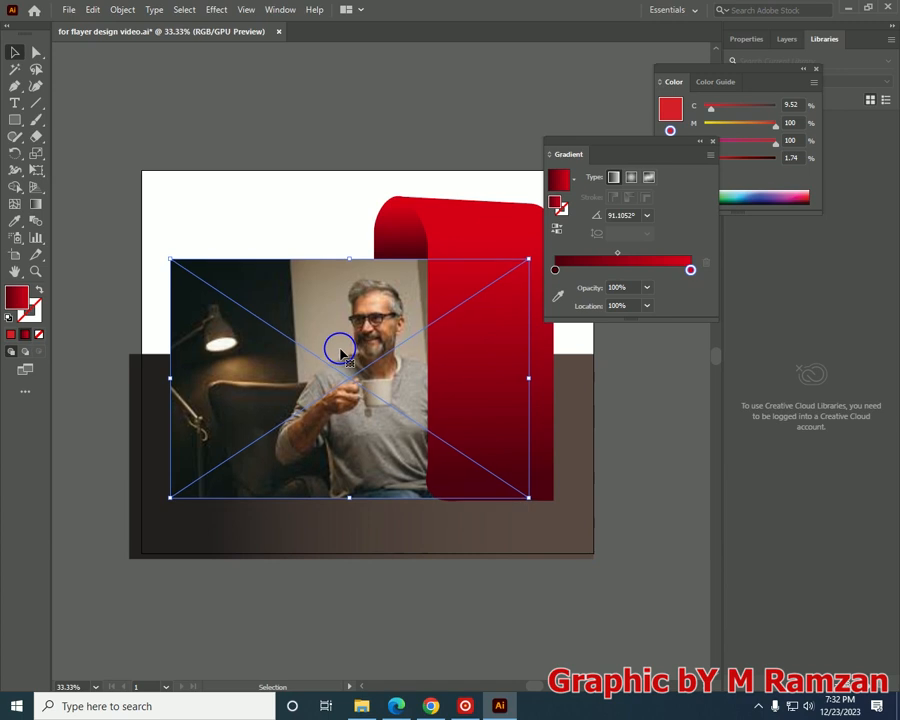
# - Enlarge the photo and reposition it over the upper part of the artboard, extending past the artboard's left edge
pyautogui.moveTo(528, 499); pyautogui.dragTo(492, 474)
pyautogui.moveTo(285, 408); pyautogui.dragTo(271, 384)
pyautogui.moveTo(354, 407); pyautogui.dragTo(347, 402)
pyautogui.click(354, 521)
pyautogui.click(317, 400)
pyautogui.click(76, 380)
pyautogui.click(308, 380)
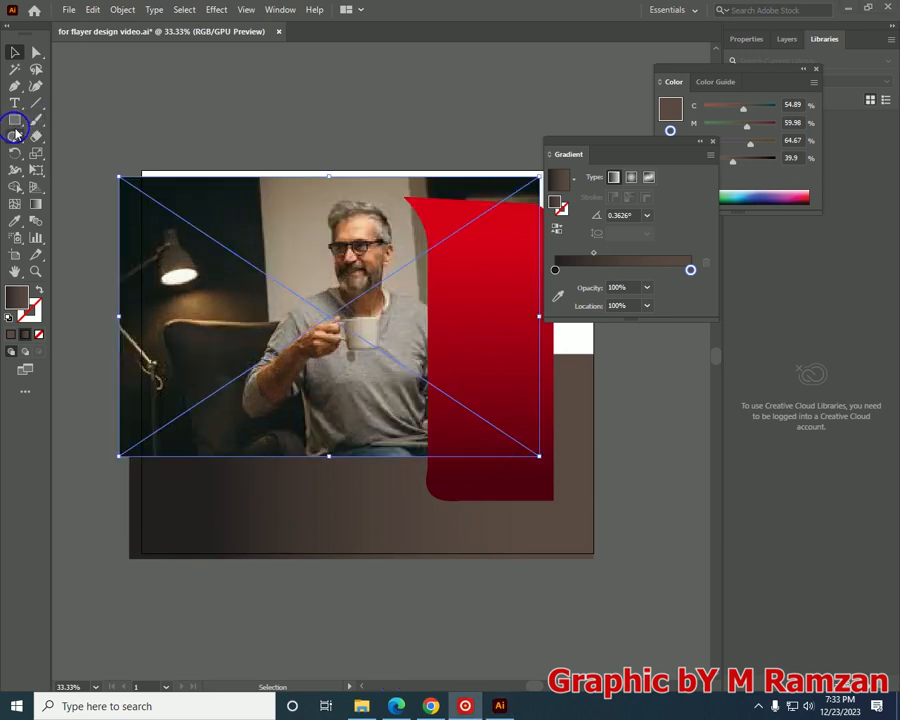
# - Draw a large rectangle on the empty canvas above the artboard with the default white fill, and round its upper-left corner
pyautogui.click(15, 133)
pyautogui.click(15, 122)
pyautogui.hotkey('ctrl', '-')
pyautogui.hotkey('ctrl', '-')
pyautogui.press('-')
pyautogui.moveTo(233, 243); pyautogui.dragTo(326, 417)
pyautogui.click(181, 136)
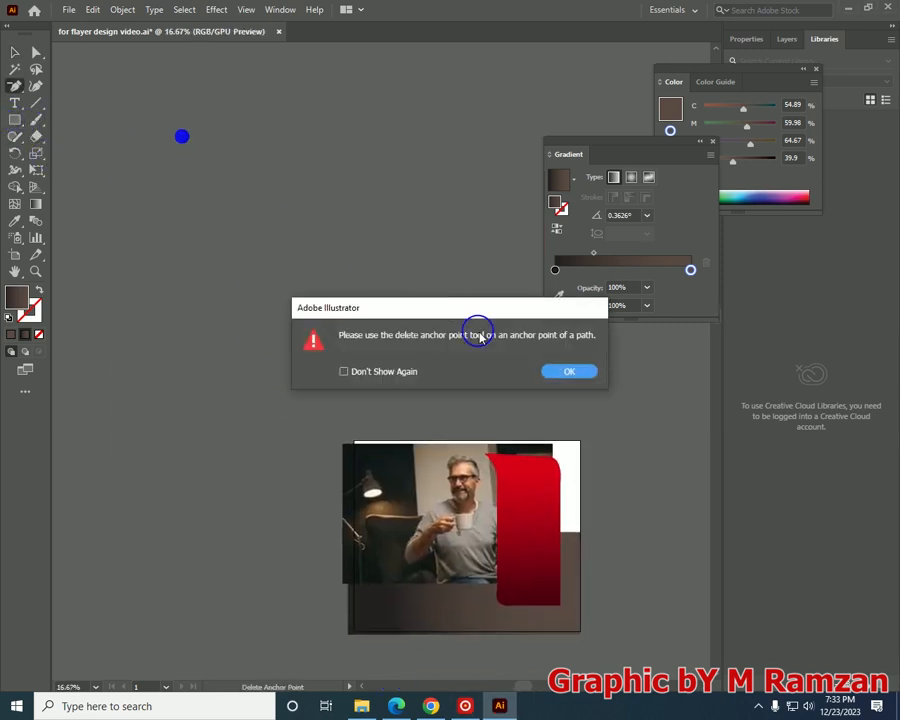
pyautogui.click(561, 372)
pyautogui.moveTo(104, 72); pyautogui.dragTo(459, 345)
pyautogui.click(8, 318)
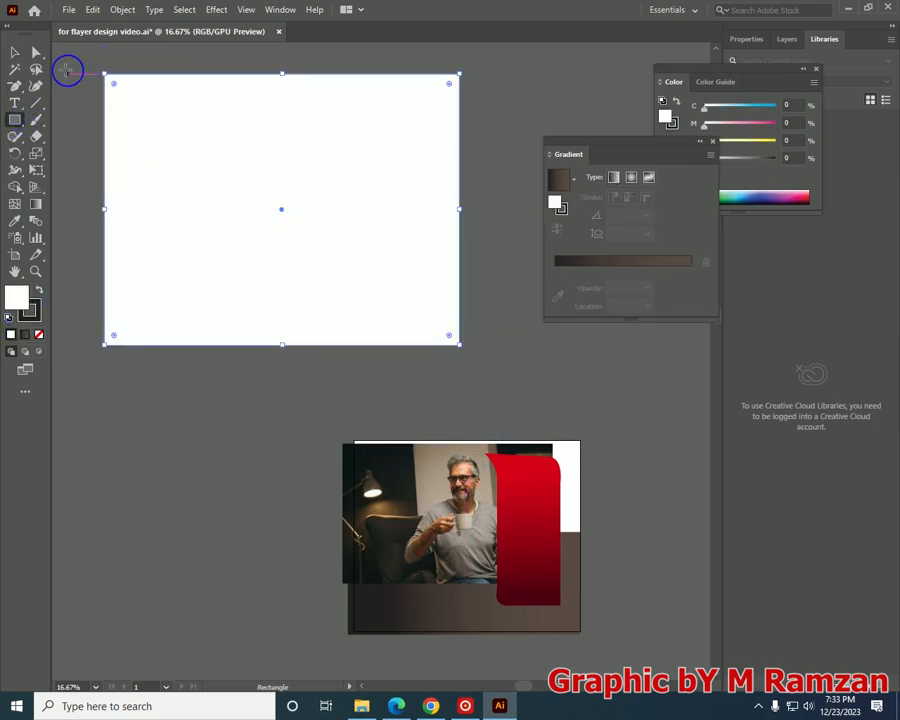
pyautogui.moveTo(113, 89); pyautogui.dragTo(204, 154)
# - Move the photo over the rounded rectangle and enlarge it until it covers the whole rectangle
pyautogui.moveTo(540, 580); pyautogui.dragTo(464, 331)
pyautogui.rightClick(288, 225)
pyautogui.moveTo(362, 342)
pyautogui.click(487, 342)
pyautogui.moveTo(348, 247); pyautogui.dragTo(326, 220)
pyautogui.moveTo(443, 303); pyautogui.dragTo(465, 321)
pyautogui.moveTo(315, 252); pyautogui.dragTo(318, 267)
pyautogui.moveTo(467, 333); pyautogui.dragTo(478, 341)
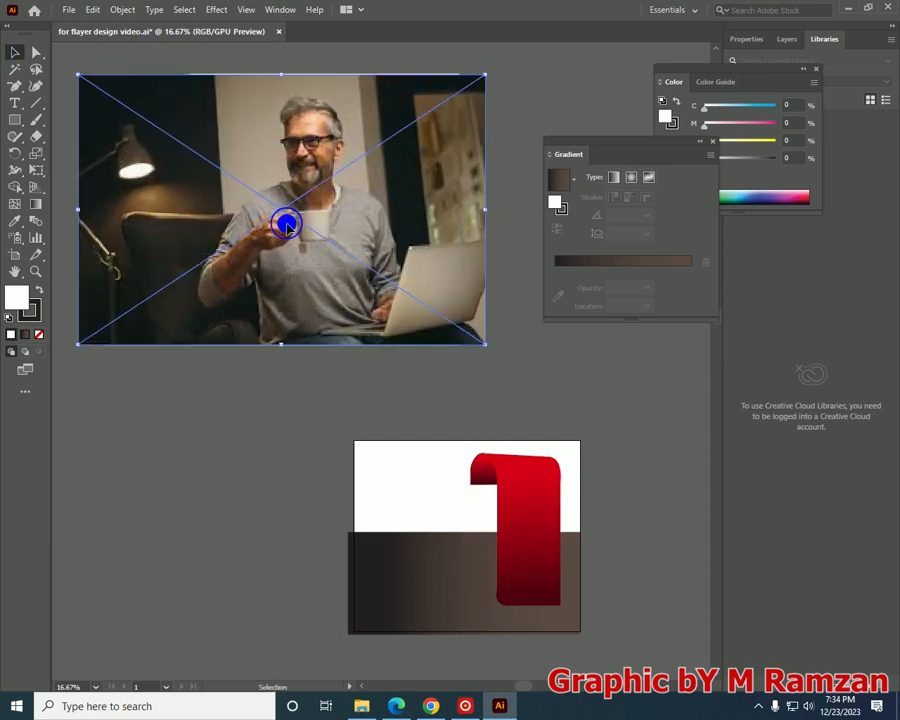
# - Send the photo behind the rounded rectangle and make a clipping mask from the two
pyautogui.hotkey('ctrl', '[')
pyautogui.keyDown('shift'); pyautogui.click(249, 180); pyautogui.keyUp('shift')
pyautogui.hotkey('ctrl', '7')
# - Move the clipped photo down onto the artboard, behind the ribbon and the brown rectangle
pyautogui.hotkey('ctrl', '-')
pyautogui.moveTo(311, 326); pyautogui.dragTo(297, 422)
pyautogui.moveTo(478, 547); pyautogui.dragTo(402, 488)
pyautogui.hotkey('ctrl', '+')
pyautogui.hotkey('ctrl', '+')
pyautogui.moveTo(439, 442); pyautogui.dragTo(394, 452)
# - Reduce the radius of the clipping path's rounded upper-left corner with the Direct Selection tool
pyautogui.click(36, 52)
pyautogui.click(344, 364)
pyautogui.hotkey('ctrl', 'z')
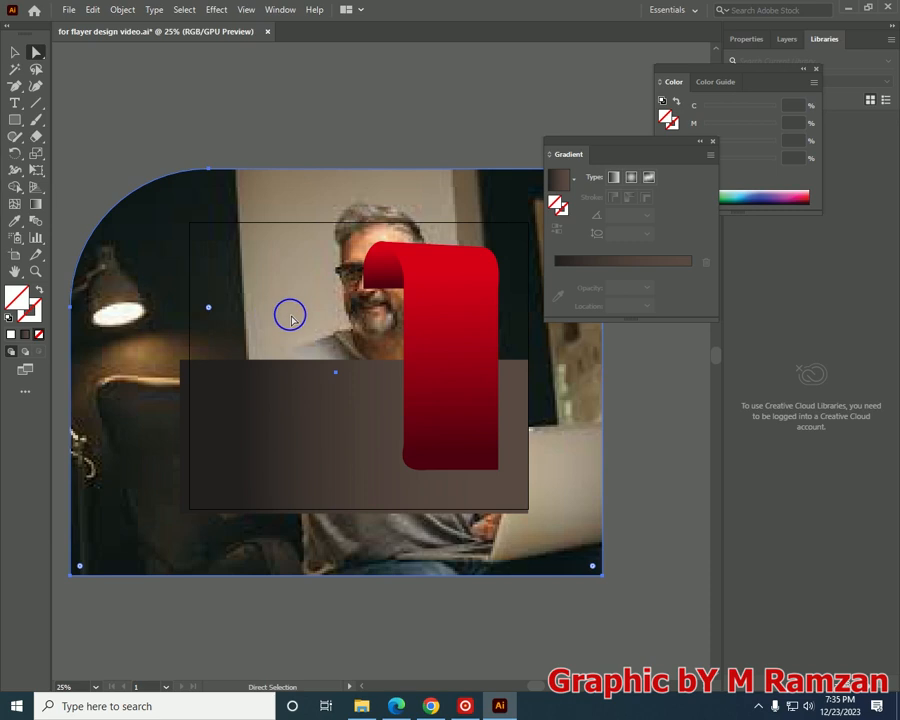
pyautogui.moveTo(208, 312); pyautogui.dragTo(175, 283)
# - Scale the clipped photo down and place it over the upper-left part of the artboard
pyautogui.hotkey('ctrl', '-')
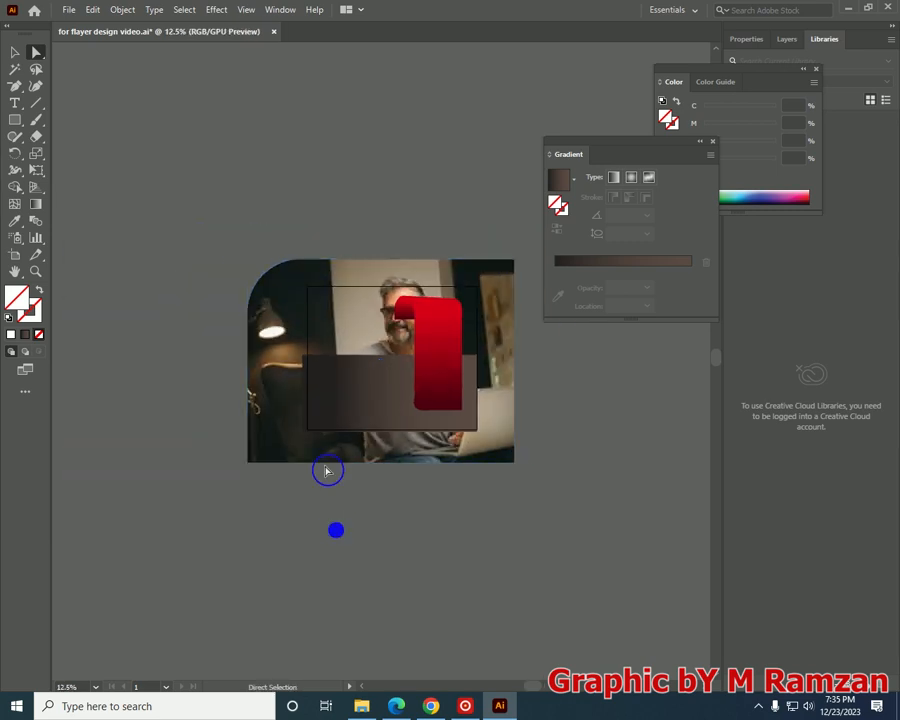
pyautogui.moveTo(534, 462); pyautogui.dragTo(404, 376)
pyautogui.moveTo(286, 318); pyautogui.dragTo(321, 343)
pyautogui.hotkey('ctrl', '+')
pyautogui.hotkey('ctrl', '+')
pyautogui.hotkey('ctrl', '+')
pyautogui.moveTo(338, 408); pyautogui.dragTo(400, 516)
pyautogui.moveTo(205, 296); pyautogui.dragTo(187, 239)
pyautogui.hotkey('ctrl', '-')
pyautogui.hotkey('ctrl', '-')
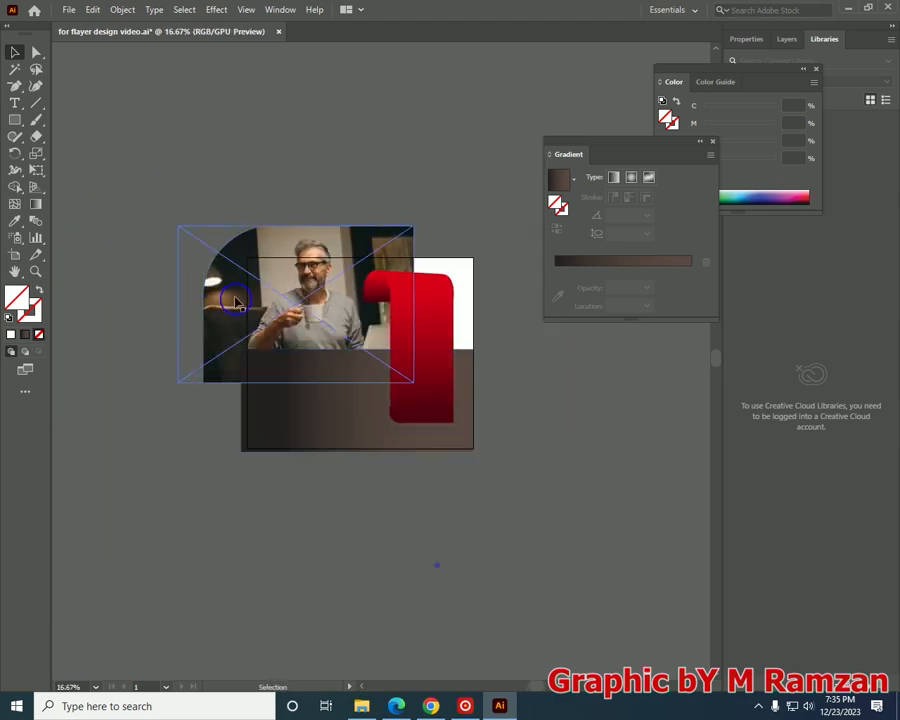
# - Resize the clipped photo further and position it inside the artboard, left of the ribbon's long panel
pyautogui.moveTo(558, 496); pyautogui.dragTo(388, 365)
pyautogui.click(373, 506)
pyautogui.moveTo(269, 308); pyautogui.dragTo(326, 349)
pyautogui.moveTo(438, 404); pyautogui.dragTo(470, 428)
pyautogui.click(491, 555)
pyautogui.hotkey('ctrl', '+')
pyautogui.hotkey('ctrl', '+')
pyautogui.moveTo(249, 300)
pyautogui.mouseDown()
pyautogui.moveTo(261, 319)
pyautogui.moveTo(243, 302)
pyautogui.mouseUp()
# - Reduce the clipping path's upper-left corner radius again and bring the clipped photo to the front
pyautogui.click(34, 57)
pyautogui.moveTo(284, 336); pyautogui.dragTo(225, 286)
pyautogui.click(13, 55)
pyautogui.rightClick(283, 303)
pyautogui.moveTo(320, 446)
pyautogui.click(516, 446)
# - Bring the ribbon's long panel to the front so it overlaps the right side of the clipped photo
pyautogui.rightClick(443, 322)
pyautogui.moveTo(483, 577)
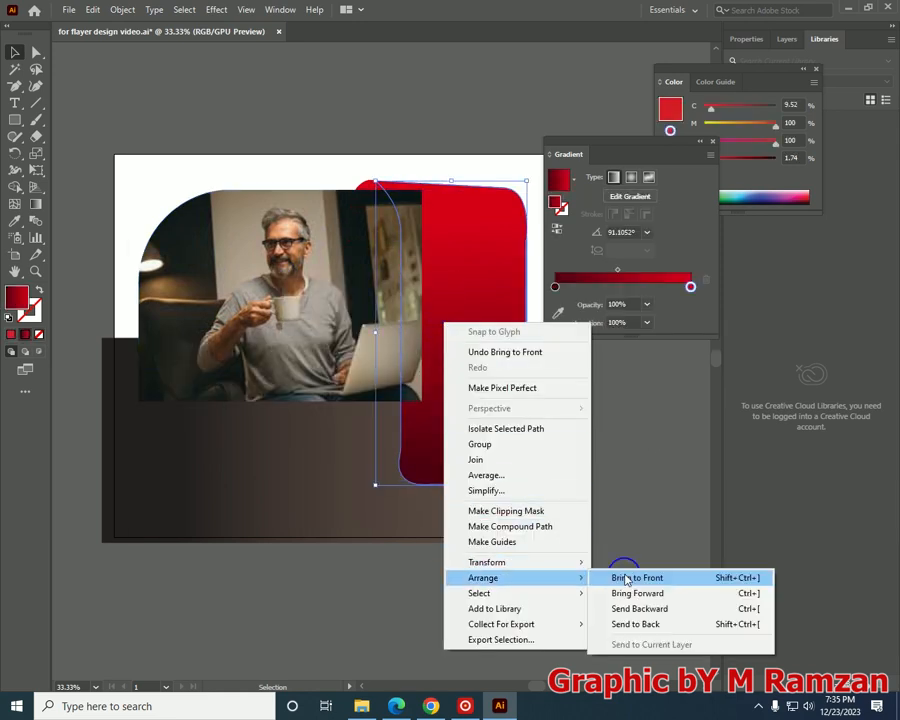
pyautogui.click(627, 577)
# - Nudge the clipped photo down until its top edge lines up with the bottom of the ribbon's fold
pyautogui.click(288, 266)
pyautogui.hotkey('shift', 'Down')
pyautogui.hotkey('shift', 'Down')
pyautogui.hotkey('shift', 'Down')
pyautogui.hotkey('shift', 'Down')
pyautogui.hotkey('shift', 'Down')
pyautogui.hotkey('shift', 'Down')
pyautogui.hotkey('shift', 'Down')
pyautogui.hotkey('shift', 'Down')
pyautogui.hotkey('shift', 'Down')
pyautogui.hotkey('shift', 'Down')
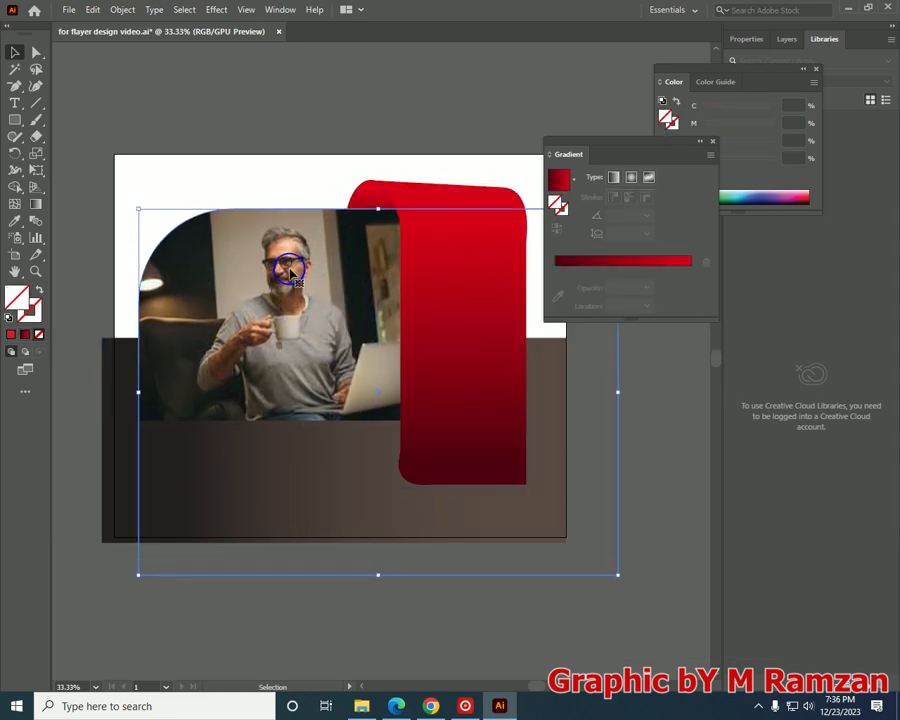
pyautogui.hotkey('shift', 'Down')
pyautogui.hotkey('shift', 'Down')
pyautogui.hotkey('shift', 'Down')
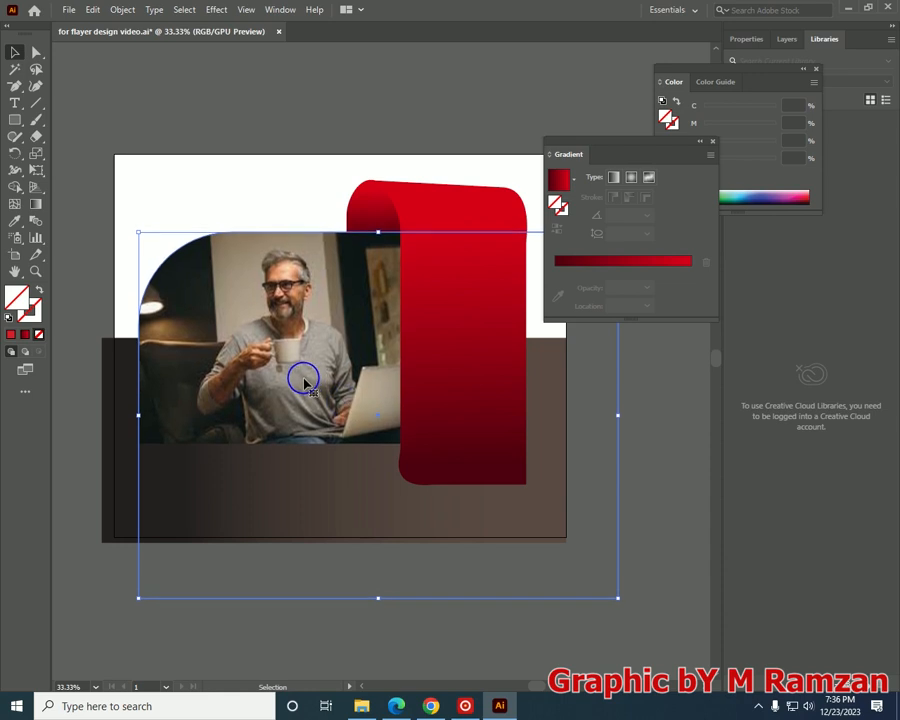
# - Widen the ribbon's long panel to the right and move the curled fold's lower-right anchor point up
pyautogui.click(478, 321)
pyautogui.moveTo(527, 328); pyautogui.dragTo(541, 330)
pyautogui.click(374, 222)
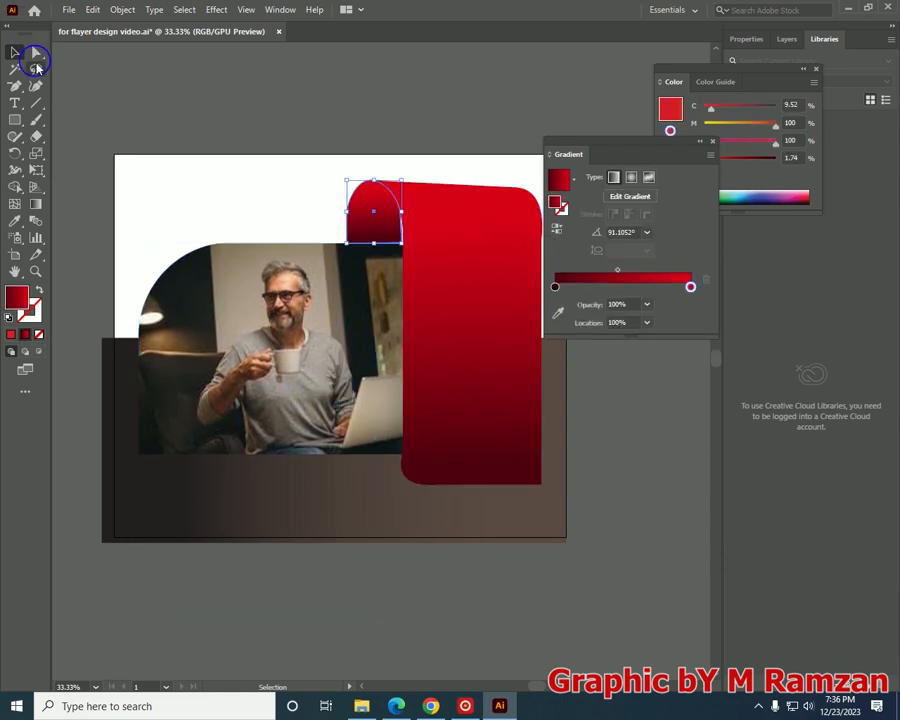
pyautogui.click(36, 54)
pyautogui.moveTo(405, 245); pyautogui.dragTo(402, 209)
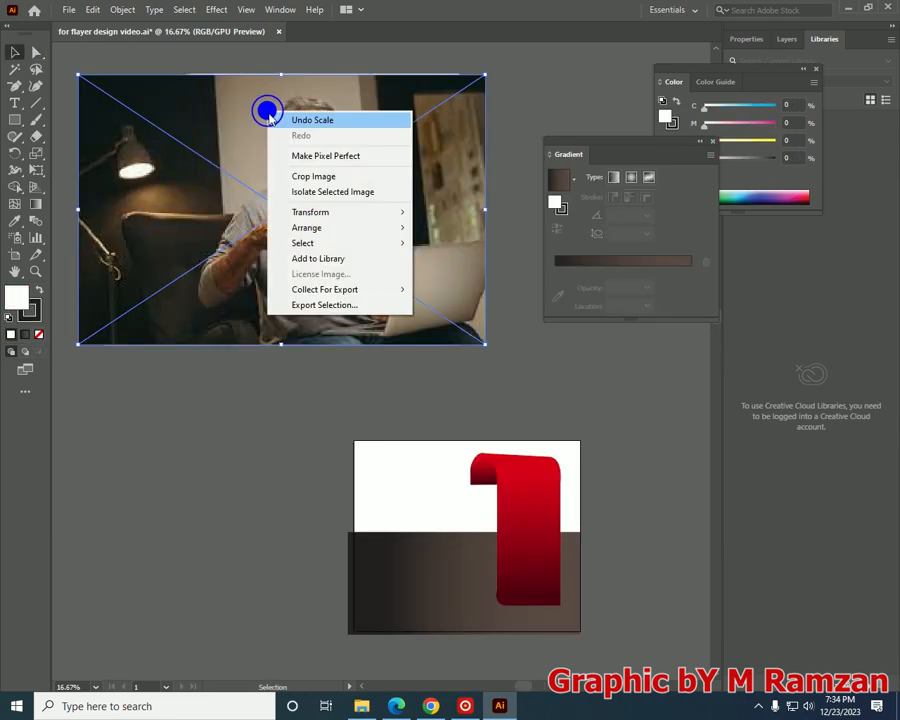
# - Send the enlarged photo to the back, behind the rounded rectangle
pyautogui.moveTo(290, 226)
pyautogui.click(464, 274)
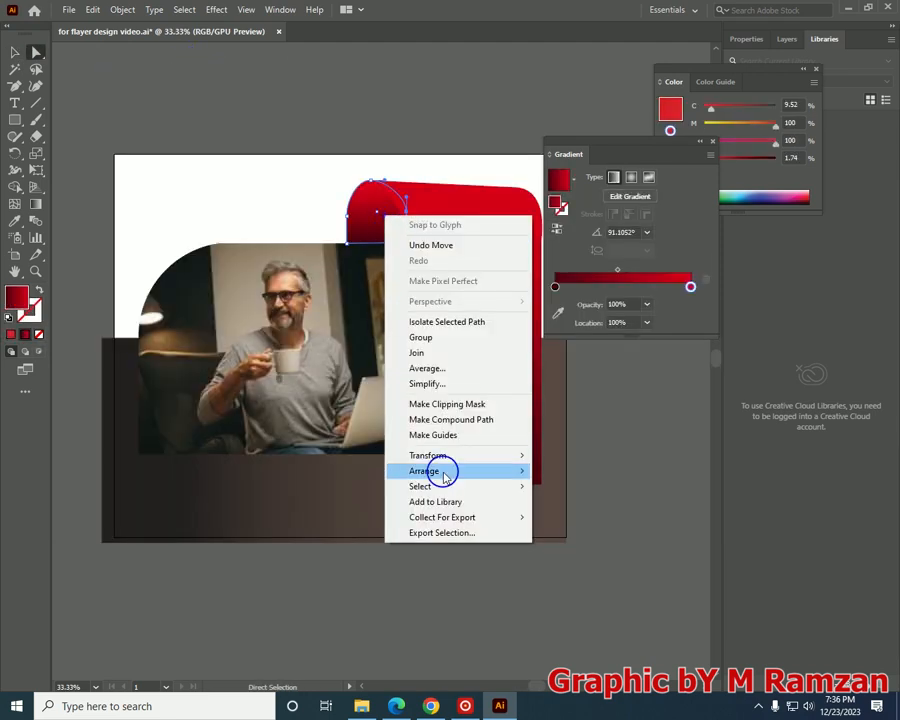
# - Send the ribbon's curled fold to the back
pyautogui.moveTo(444, 472)
pyautogui.click(567, 516)
pyautogui.click(15, 56)
pyautogui.click(283, 368)
pyautogui.click(230, 119)
# - Extend the artboard downward by lowering its bottom edge with the Artboard tool
pyautogui.hotkey('ctrl', '+')
pyautogui.moveTo(283, 560); pyautogui.dragTo(300, 346)
pyautogui.click(300, 346)
pyautogui.click(15, 256)
pyautogui.moveTo(336, 410); pyautogui.dragTo(337, 628)
# - Extend the brown gradient rectangle down to the artboard's bottom edge
pyautogui.click(15, 53)
pyautogui.moveTo(328, 419); pyautogui.dragTo(329, 629)
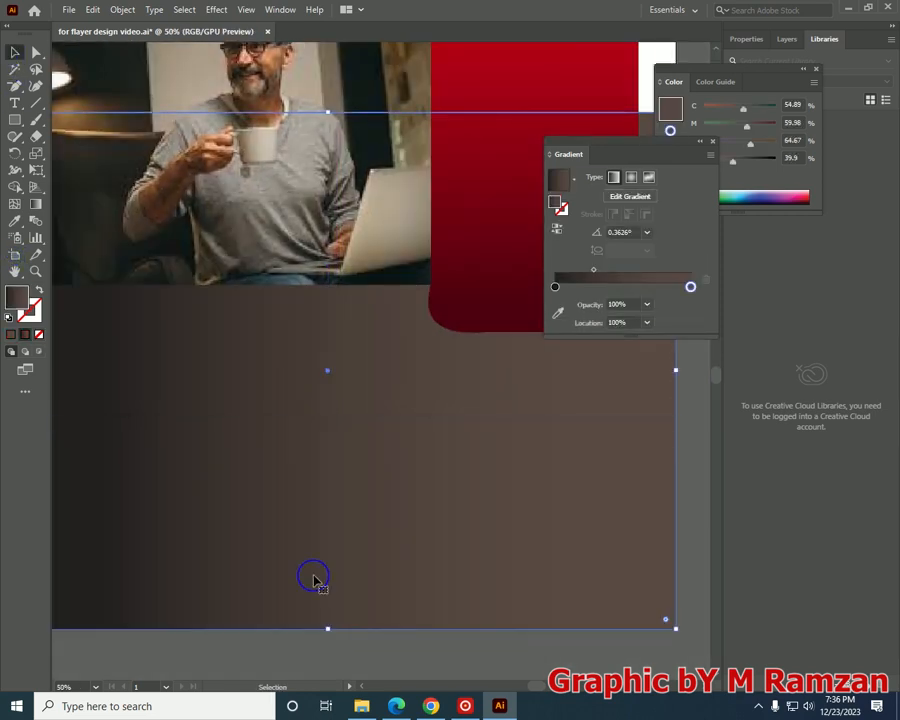
pyautogui.hotkey('ctrl', '-')
pyautogui.hotkey('ctrl', '-')
pyautogui.hotkey('ctrl', '-')
pyautogui.click(191, 377)
# - Draw a rectangle across the top of the artboard and fill it with light gray, C 26.89, M 23.17, Y 22.63, K 0
pyautogui.click(15, 120)
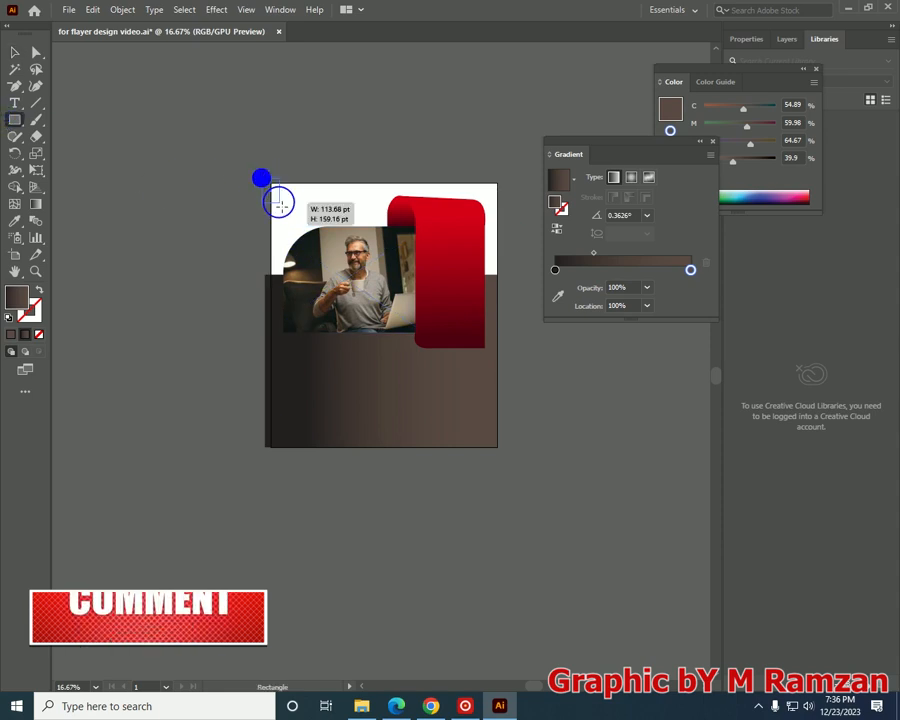
pyautogui.moveTo(262, 178); pyautogui.dragTo(505, 289)
pyautogui.click(11, 334)
pyautogui.click(9, 318)
pyautogui.doubleClick(16, 297)
pyautogui.click(269, 298)
pyautogui.click(599, 263)
# - Send the light gray rectangle to the back, behind the photo and the ribbon
pyautogui.click(17, 60)
pyautogui.rightClick(322, 237)
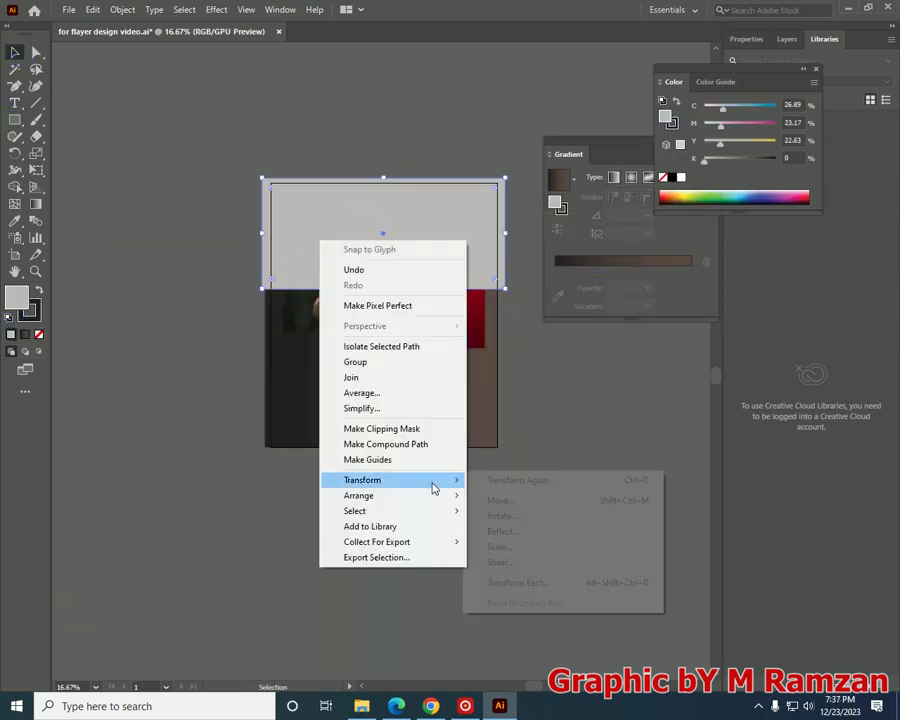
pyautogui.moveTo(400, 494)
pyautogui.click(505, 540)
pyautogui.click(318, 500)
# - Lengthen the ribbon's long panel by pulling its bottom edge down over the brown rectangle
pyautogui.hotkey('ctrl', '+')
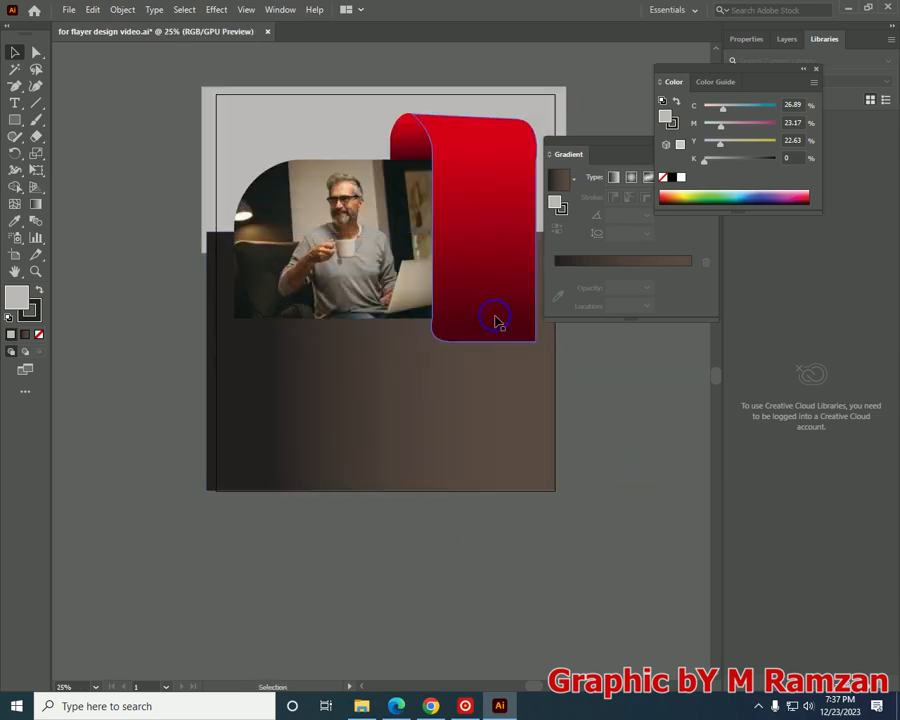
pyautogui.click(476, 338)
pyautogui.moveTo(474, 342); pyautogui.dragTo(474, 393)
pyautogui.click(571, 556)
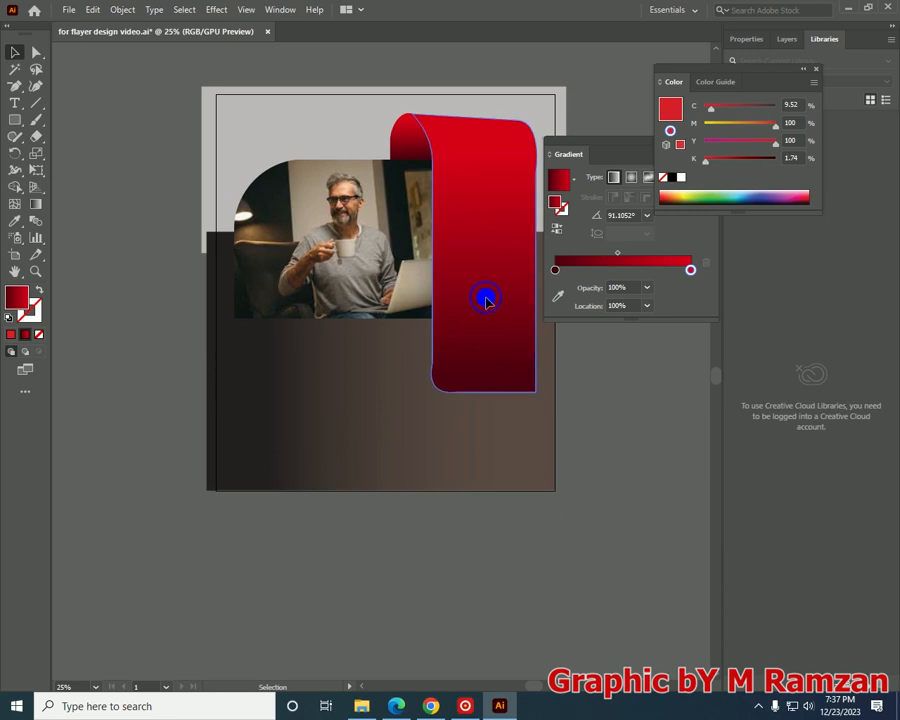
# - Widen the ribbon's long panel slightly to the left and shift the curled fold left to match
pyautogui.click(486, 303)
pyautogui.moveTo(412, 252); pyautogui.dragTo(403, 252)
pyautogui.click(396, 149)
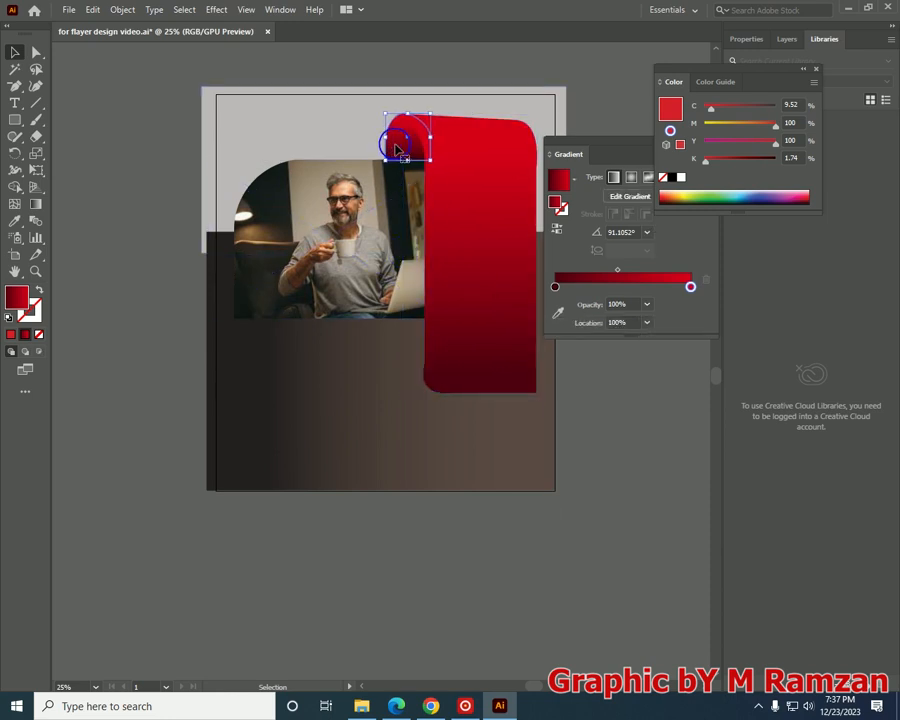
pyautogui.click(133, 173)
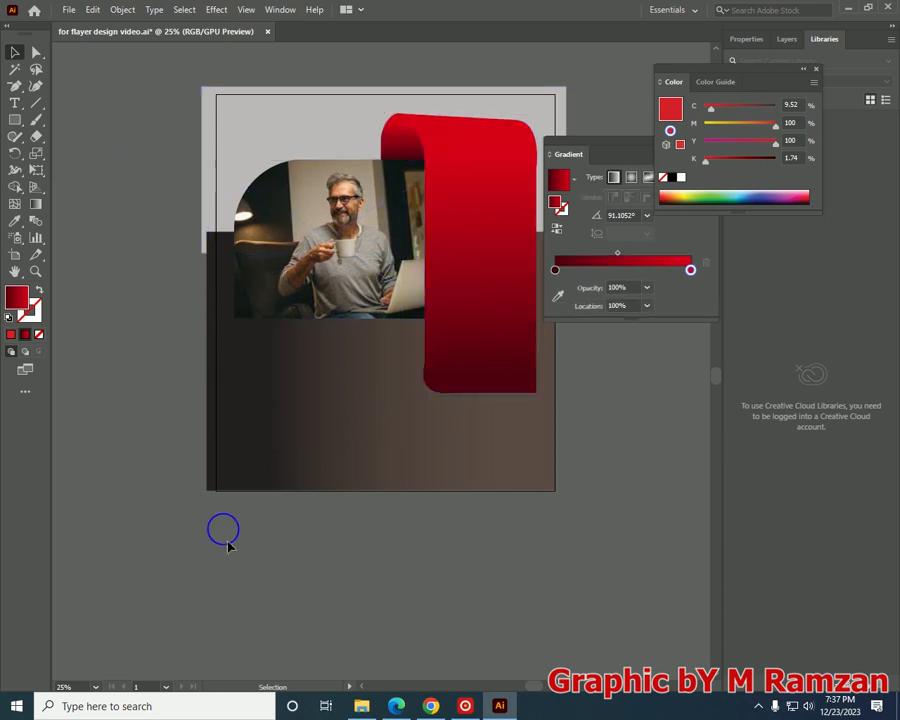
# - Add the heading text "WHOARE WE" on the brown rectangle just below the photo and fill it with near-white F7F7F7
pyautogui.click(272, 406)
pyautogui.press('t')
pyautogui.click(246, 352)
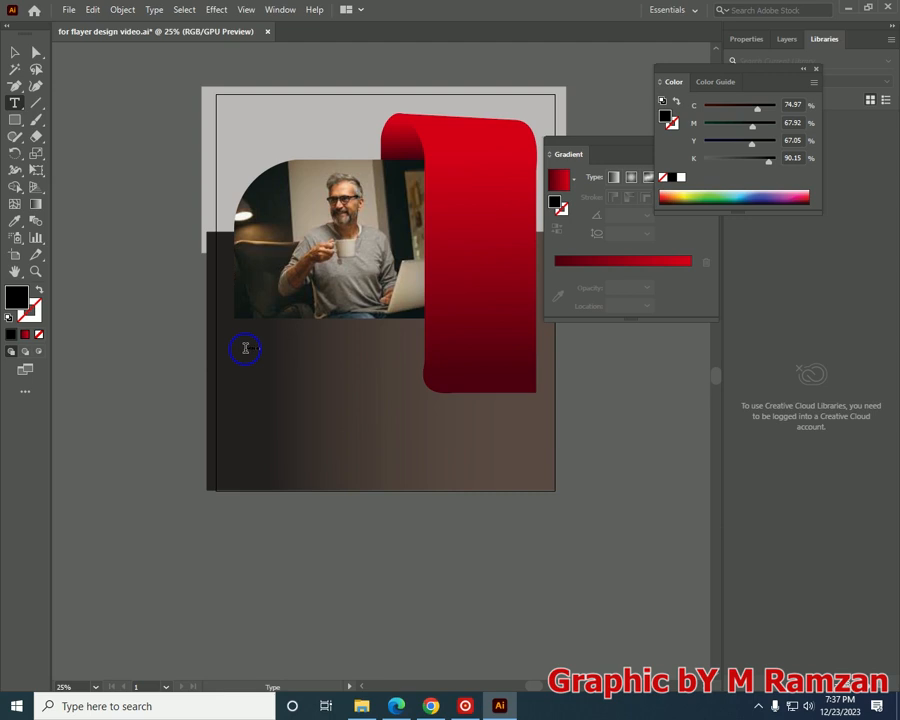
pyautogui.doubleClick(17, 297)
pyautogui.click(277, 267)
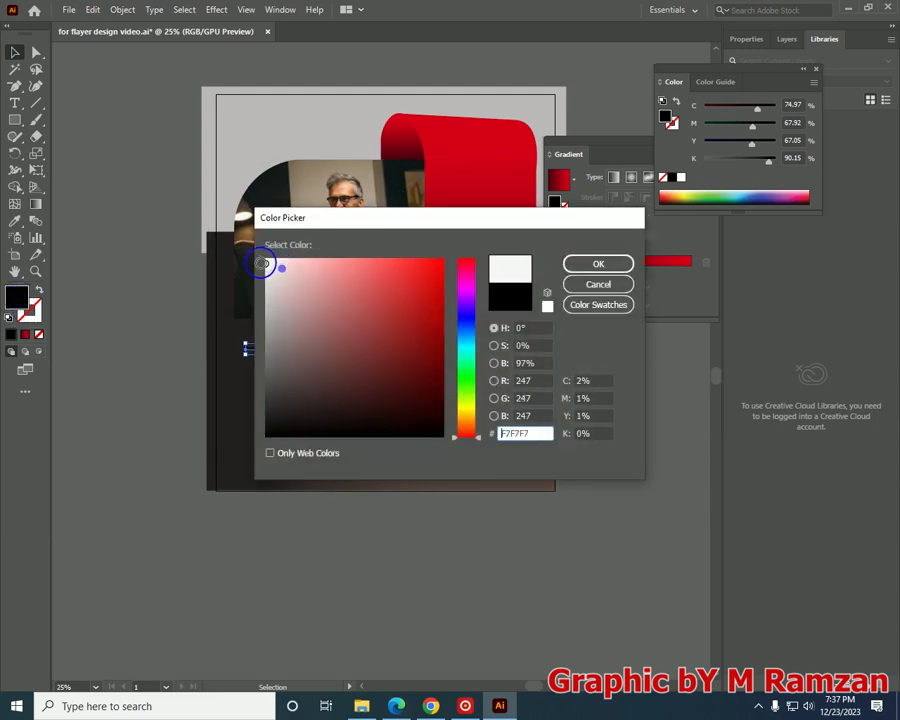
pyautogui.click(598, 263)
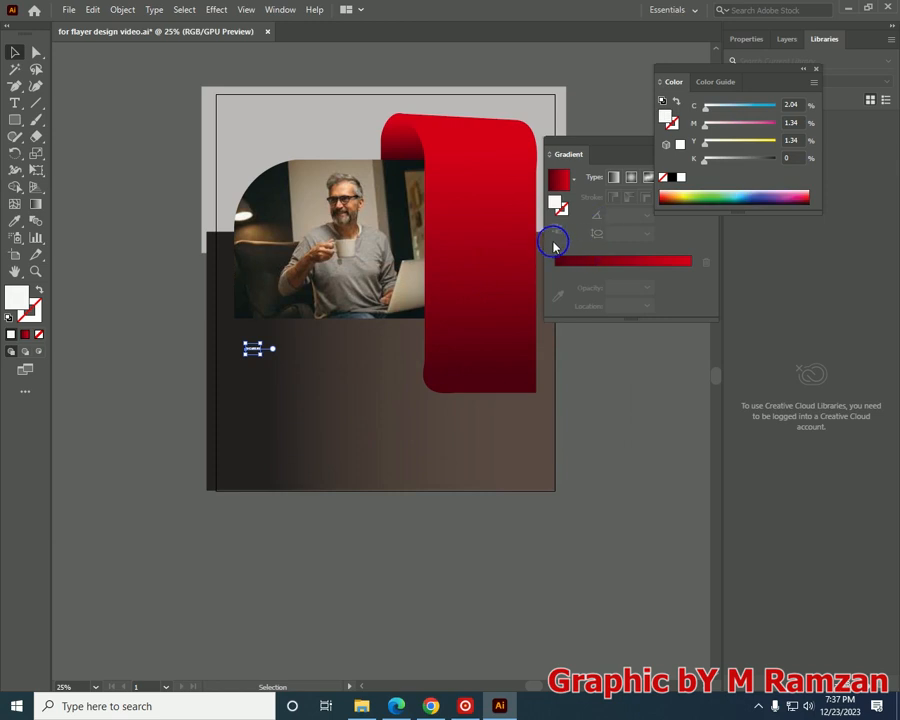
# - Format the heading below the photo in Rockwell Extra Bold at 72 pt
pyautogui.hotkey('ctrl', 't')
pyautogui.click(630, 133)
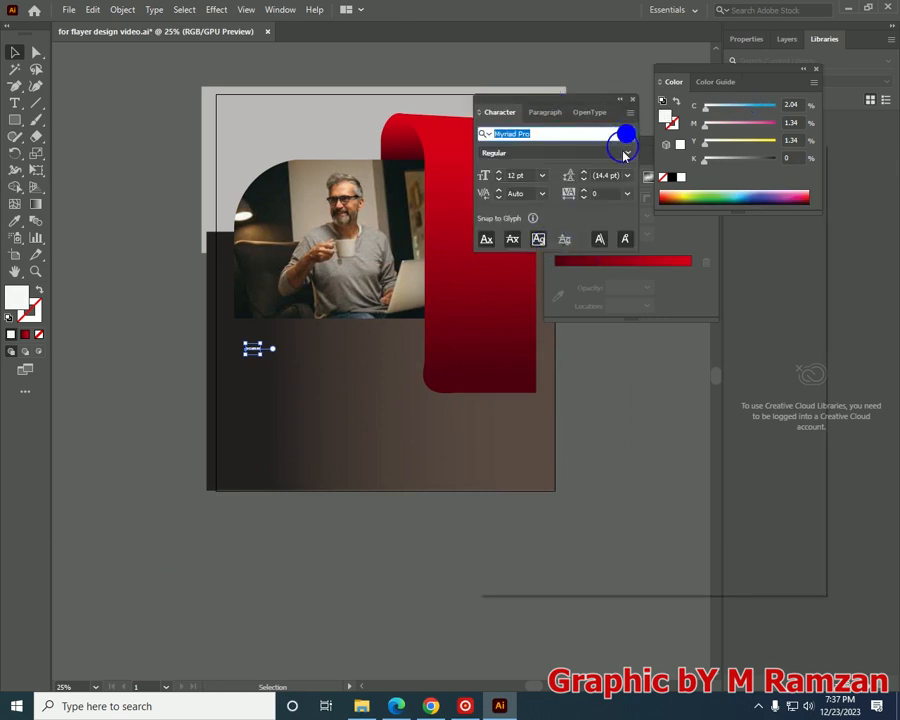
pyautogui.scroll(-4, 650, 400)
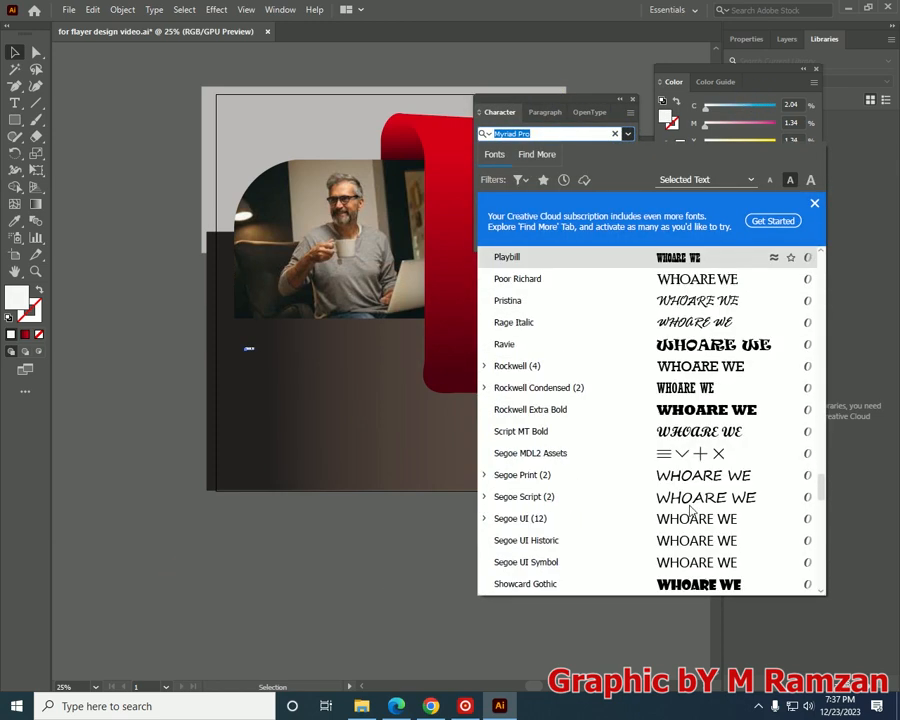
pyautogui.click(698, 409)
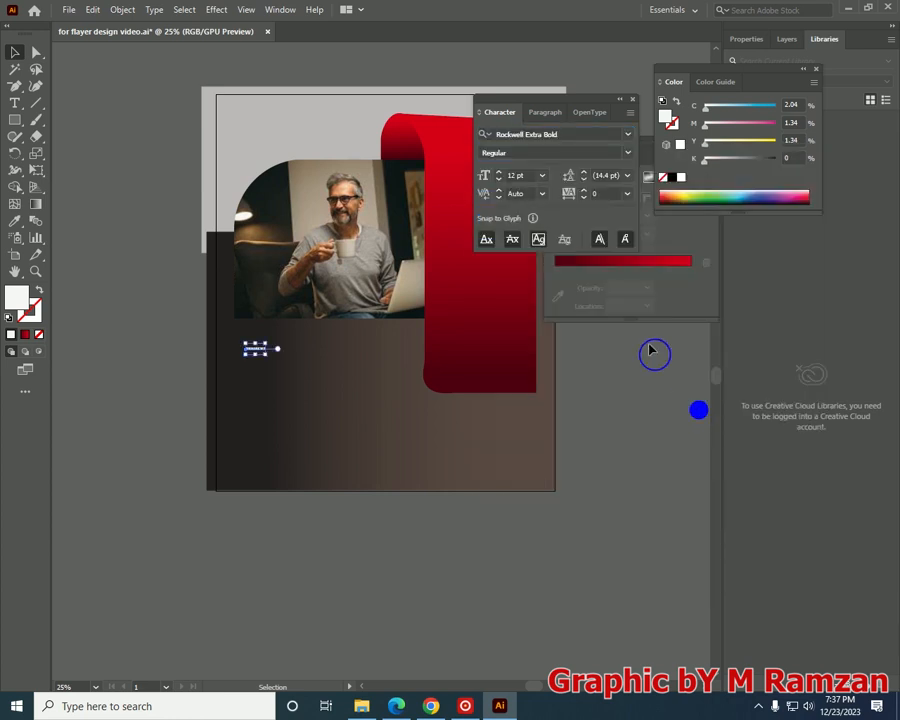
pyautogui.click(544, 176)
pyautogui.click(562, 426)
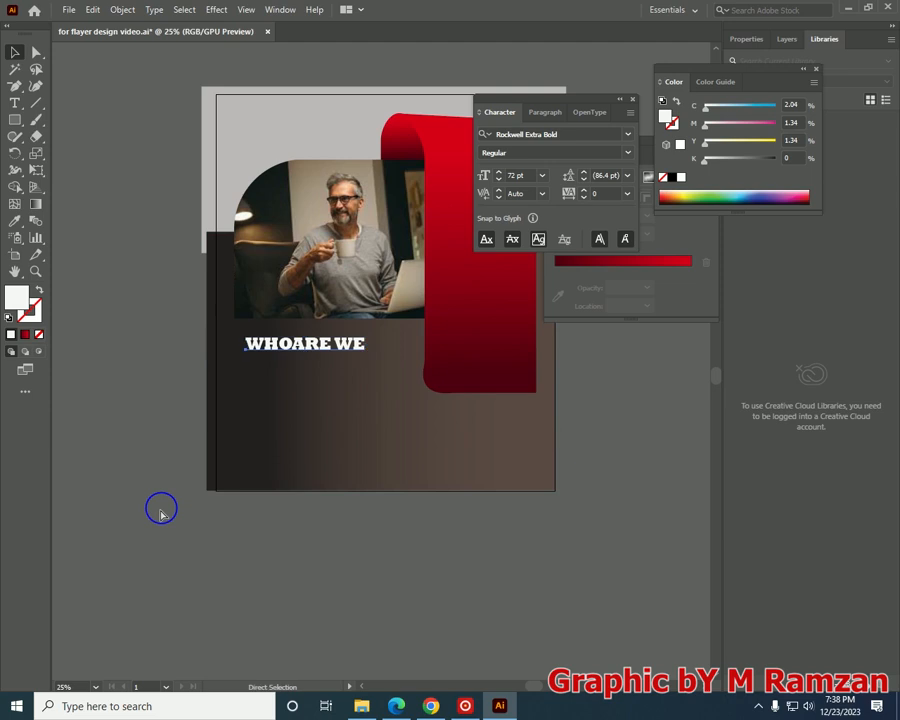
# - Insert the missing space after "WHO" so the heading reads "WHO ARE WE"
pyautogui.hotkey('ctrl', '+')
pyautogui.moveTo(371, 361); pyautogui.dragTo(327, 363)
pyautogui.doubleClick(326, 362)
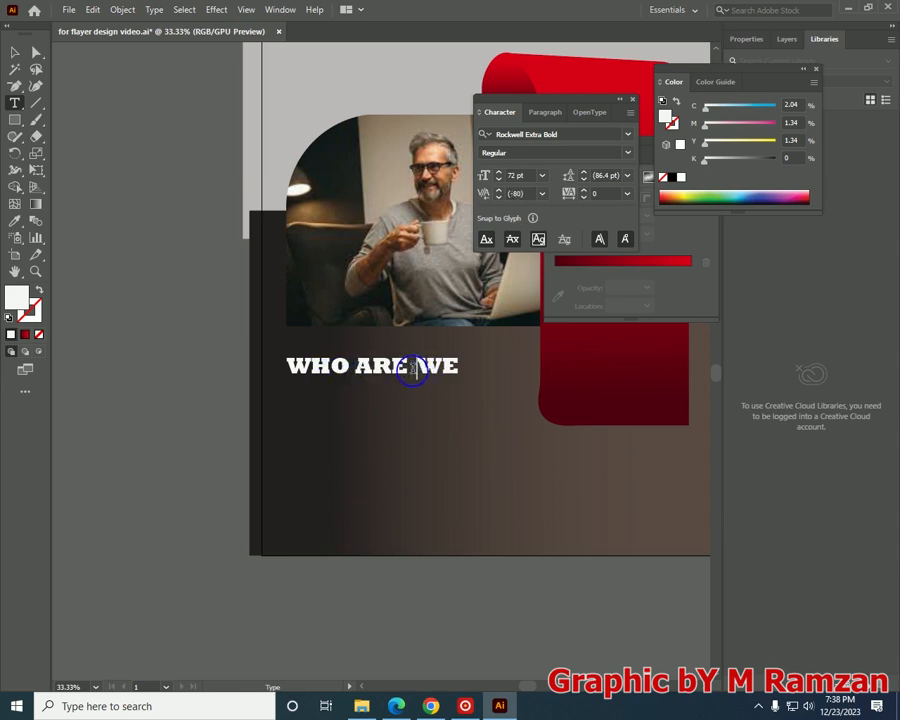
pyautogui.click(14, 52)
pyautogui.click(130, 372)
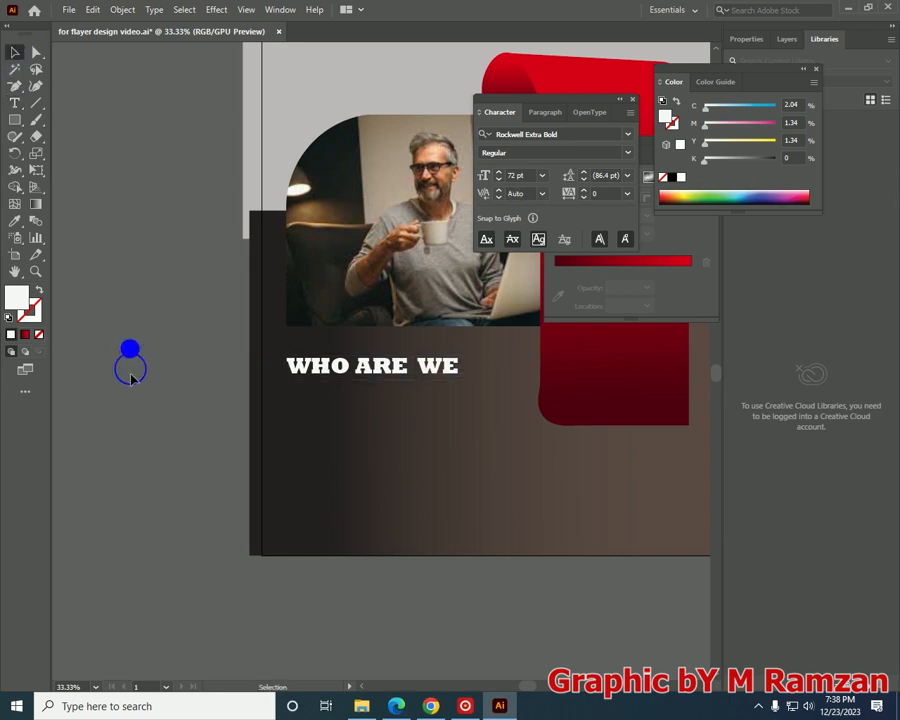
# - Show the extra character options and draw an area text box directly under the WHO ARE WE heading
pyautogui.click(630, 113)
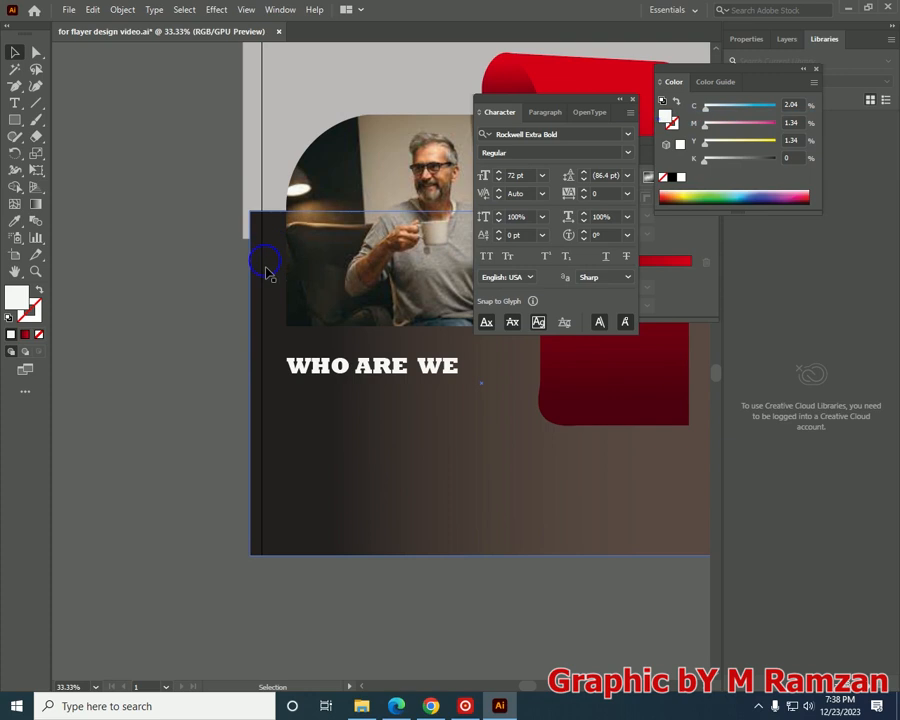
pyautogui.click(14, 103)
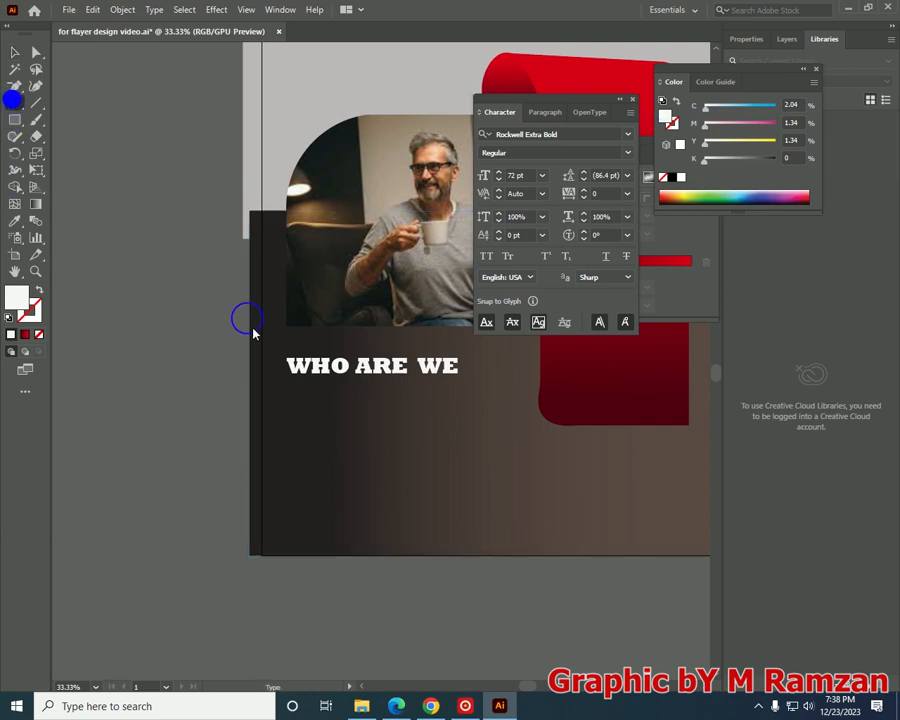
pyautogui.moveTo(288, 389); pyautogui.dragTo(481, 476)
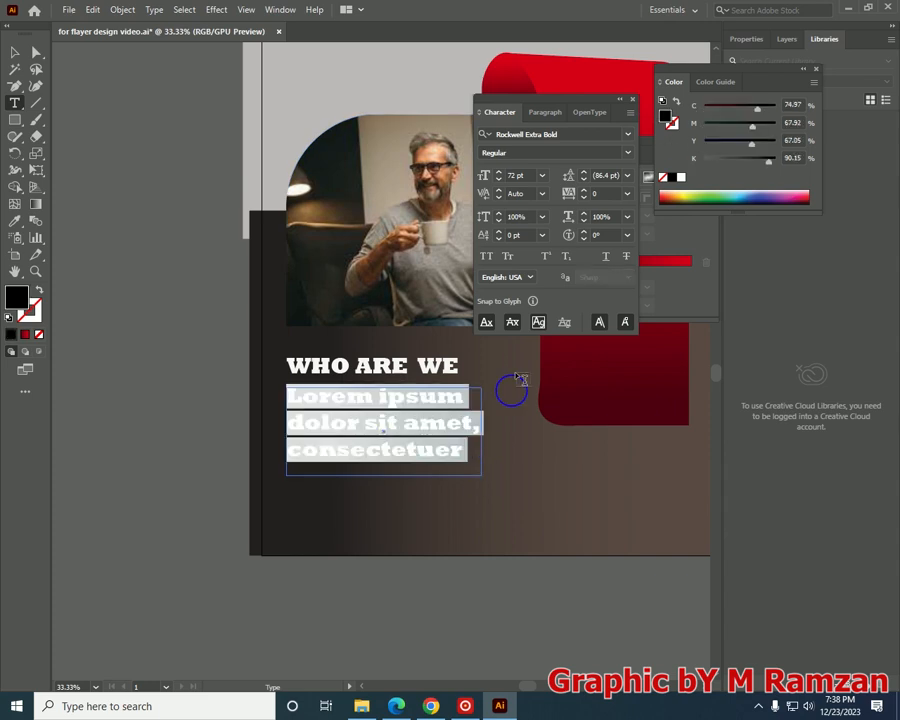
# - Set the placeholder paragraph under the heading to 48 pt in Myriad Variable Concept
pyautogui.click(543, 181)
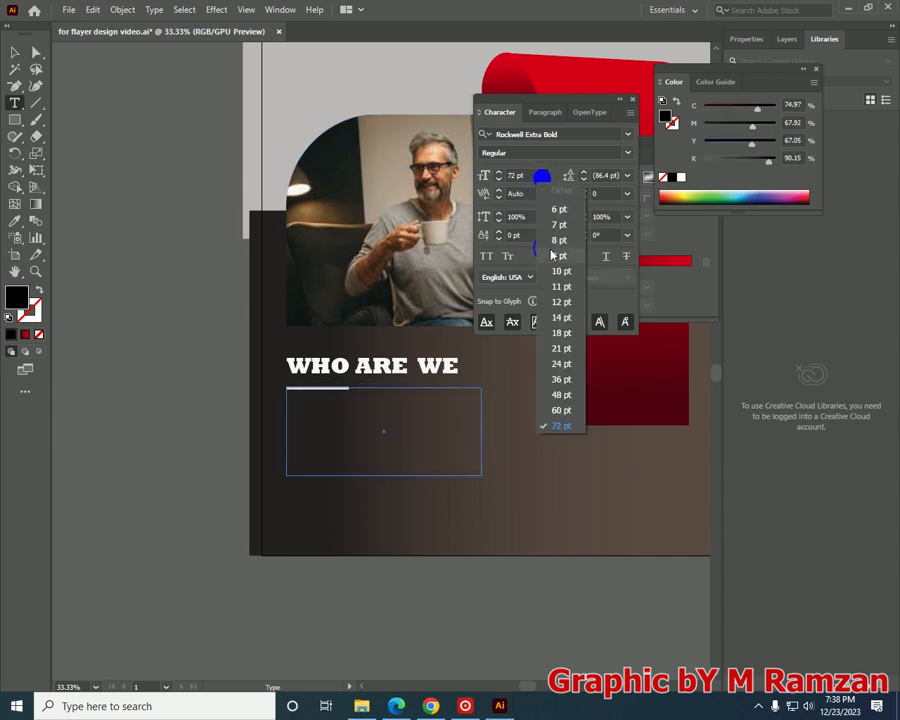
pyautogui.click(564, 397)
pyautogui.click(628, 136)
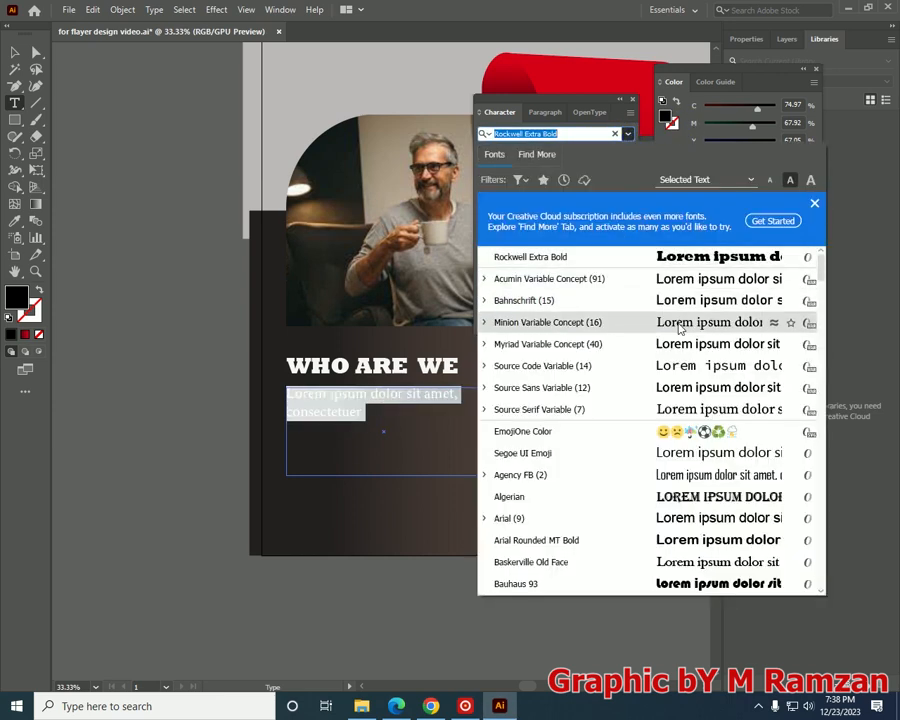
pyautogui.click(688, 345)
# - Switch to Chrome and search Google for "TEXT"
pyautogui.click(386, 679)
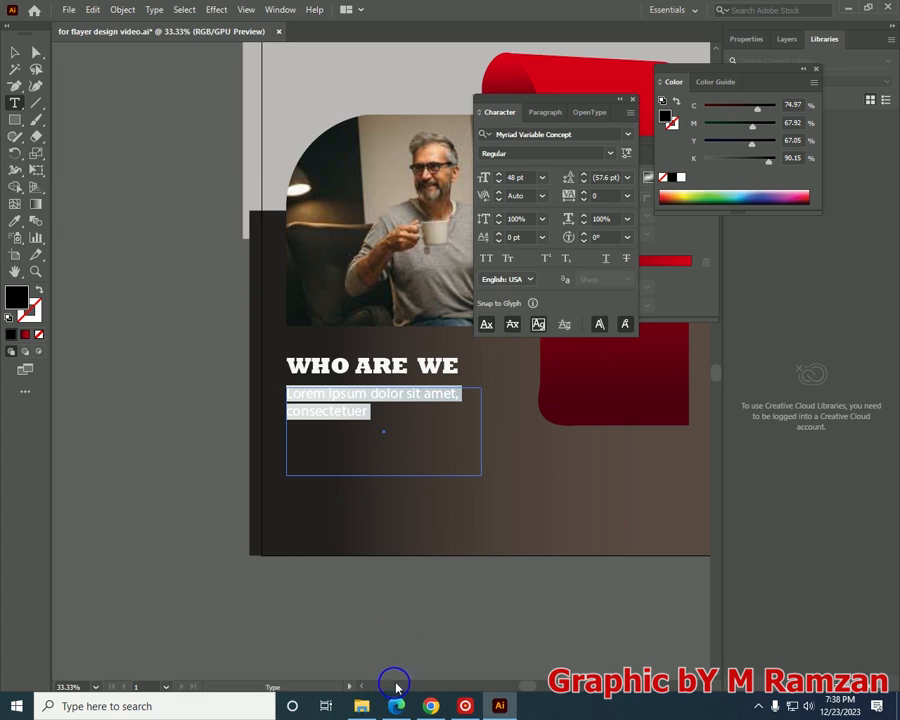
pyautogui.click(395, 674)
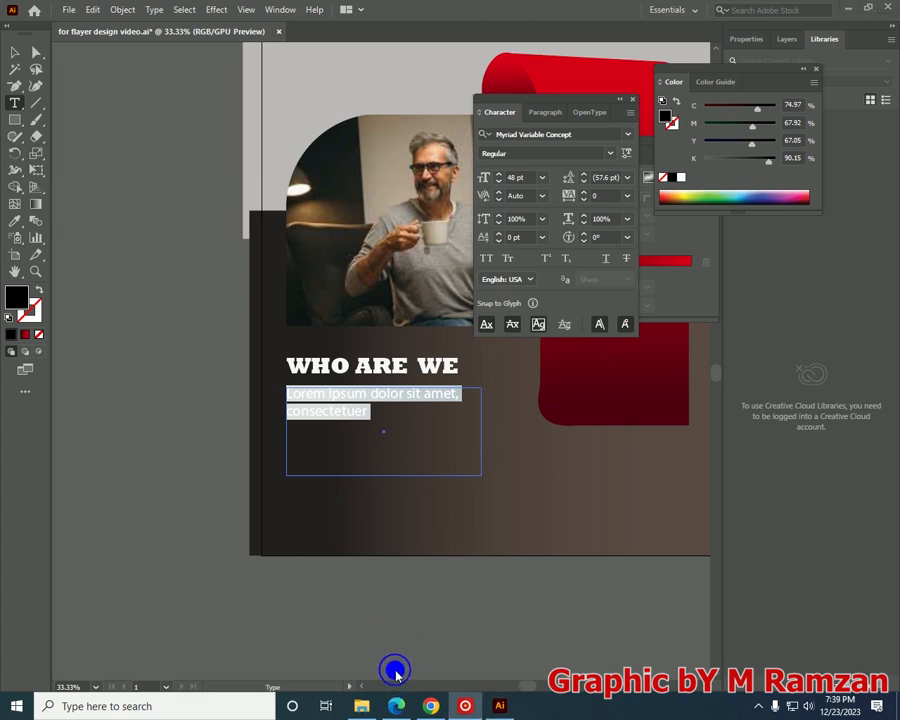
pyautogui.click(430, 706)
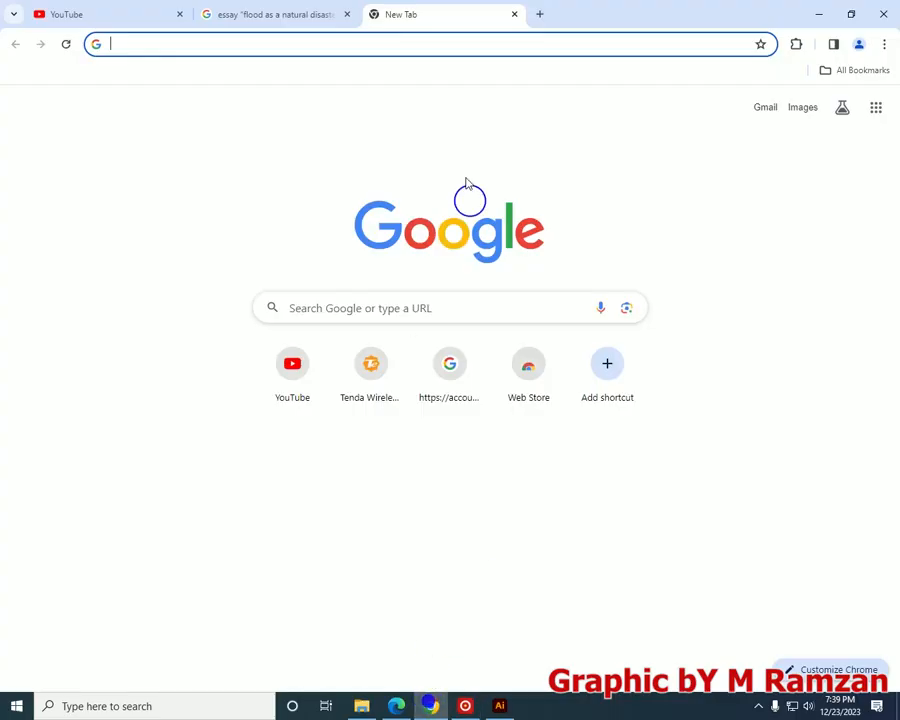
pyautogui.click(335, 48)
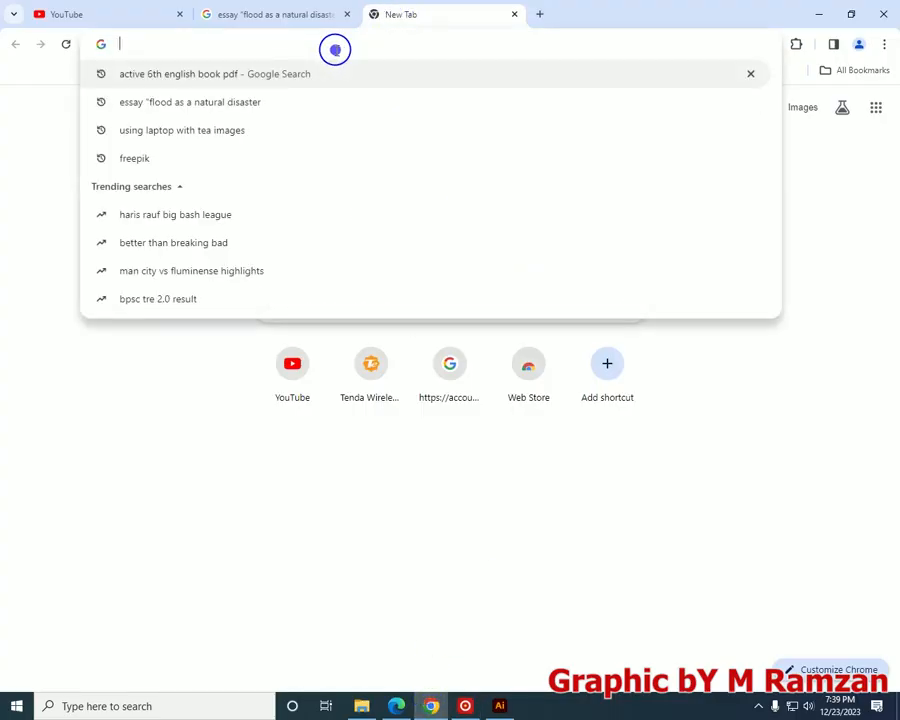
pyautogui.write('T')
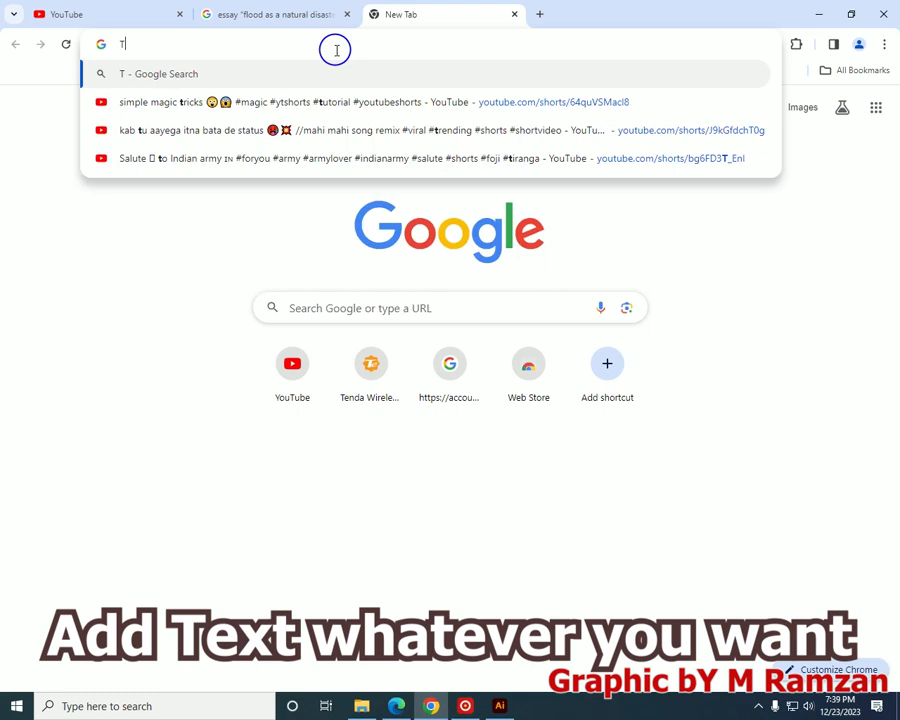
pyautogui.write('EXT')
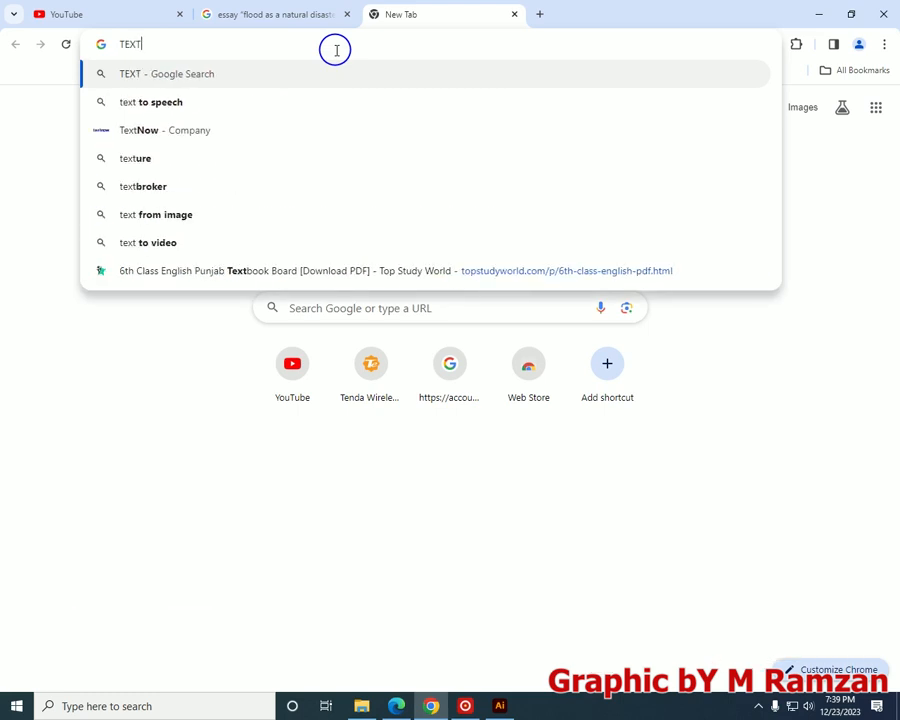
pyautogui.press('Return')
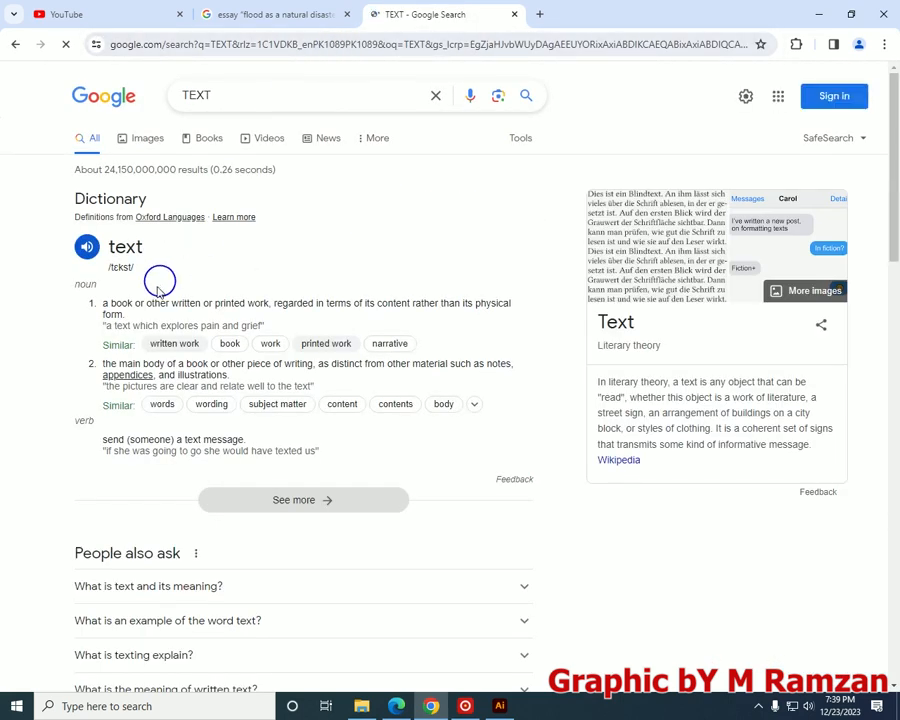
# - Copy the first dictionary definition of "text" and paste it in Illustrator over the placeholder paragraph under the heading
pyautogui.moveTo(123, 314); pyautogui.dragTo(96, 306)
pyautogui.hotkey('ctrl', 'c')
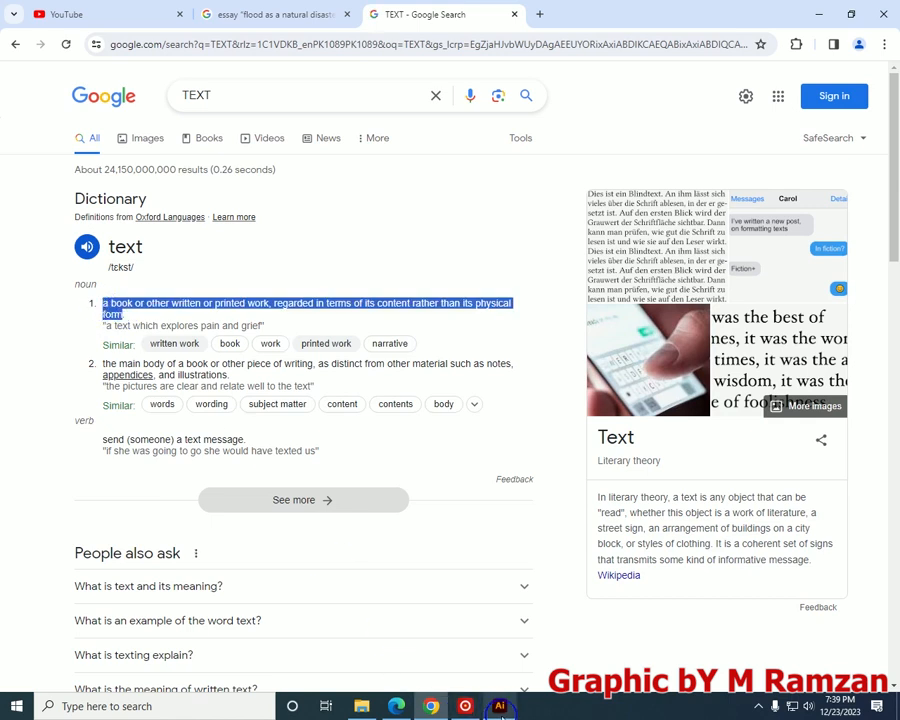
pyautogui.click(499, 706)
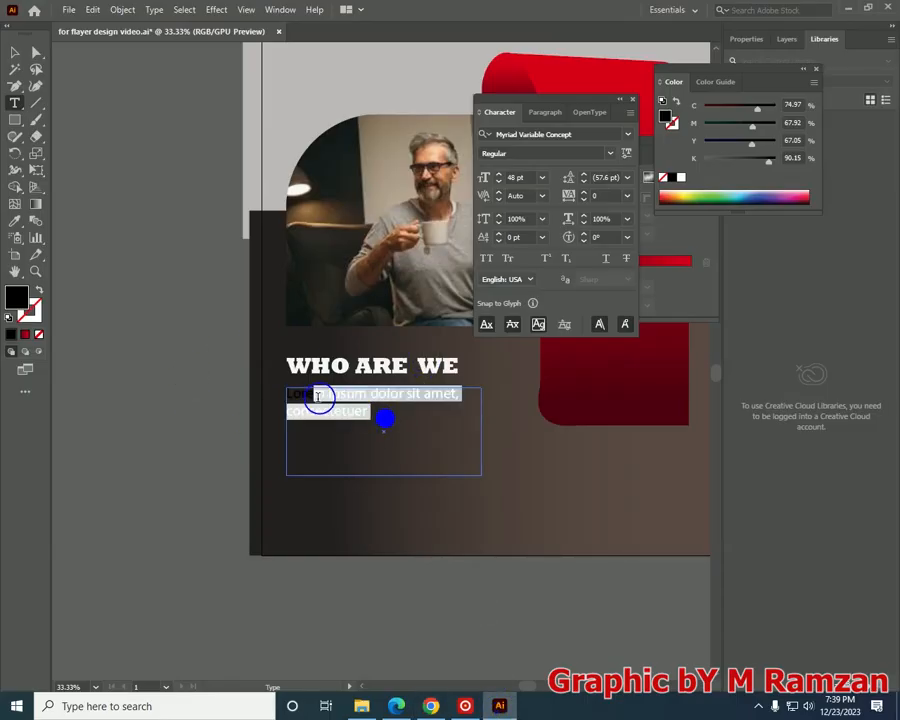
pyautogui.hotkey('ctrl', 'v')
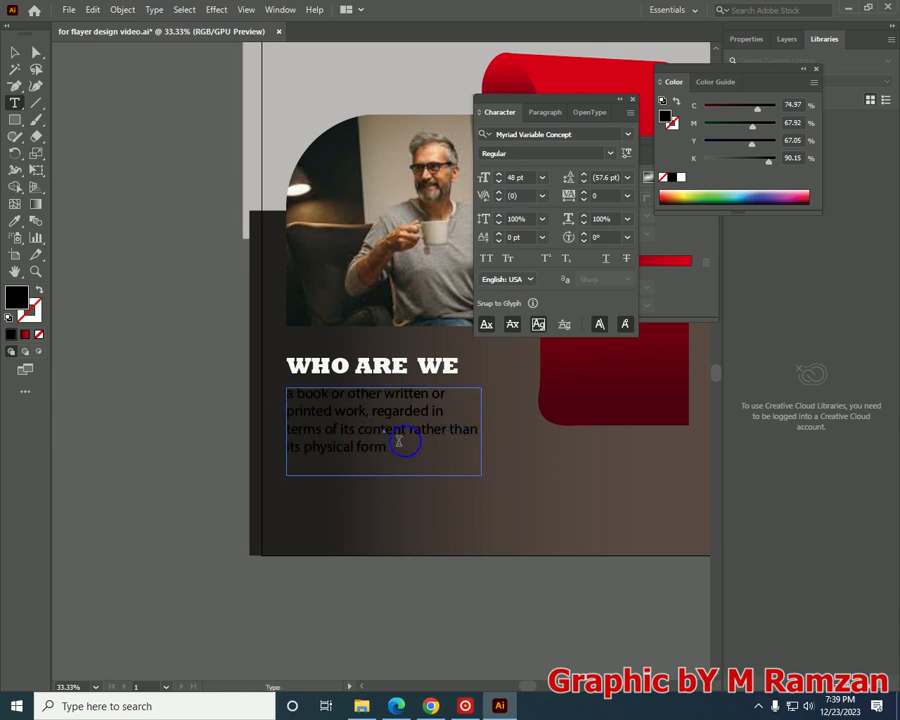
pyautogui.click(15, 52)
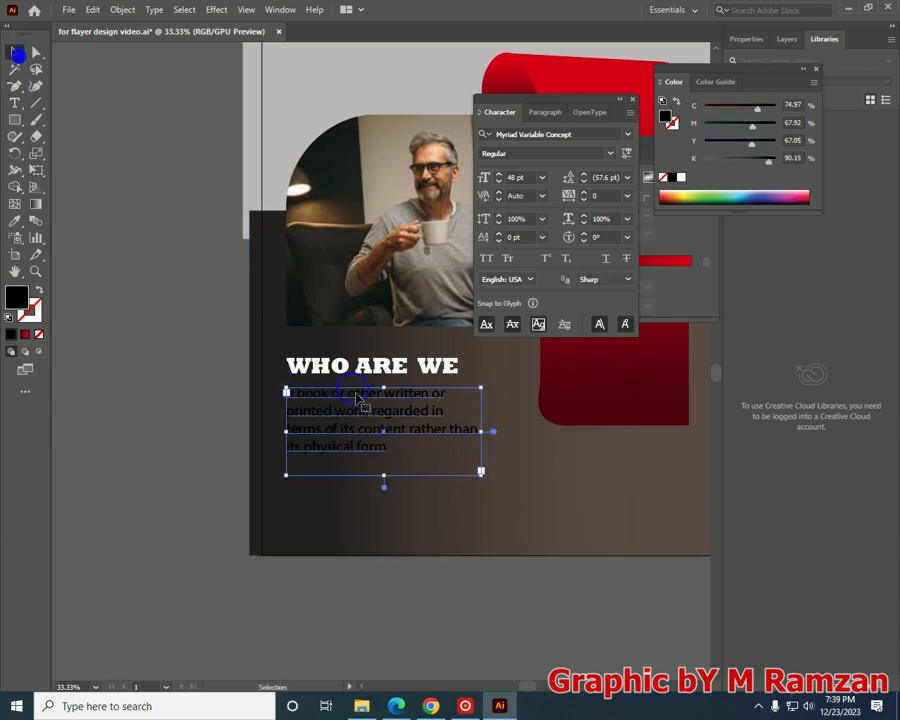
# - Copy "that can be words, phrases and sentences that piece together a passage of written work." from Chrome's results and append it to the Illustrator paragraph
pyautogui.click(430, 706)
pyautogui.scroll(-5, 205, 350)
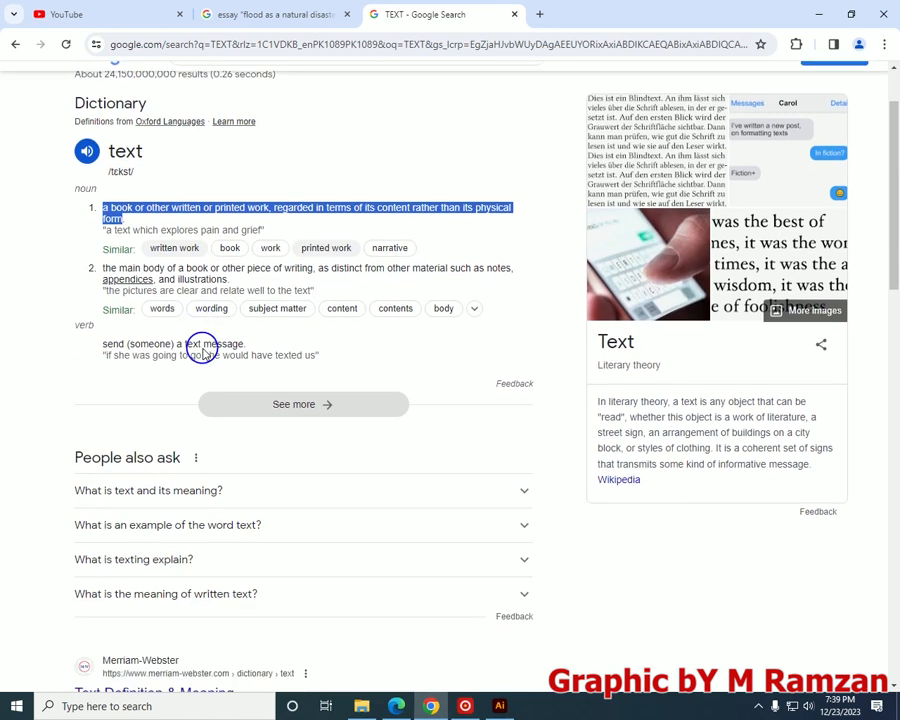
pyautogui.click(181, 304)
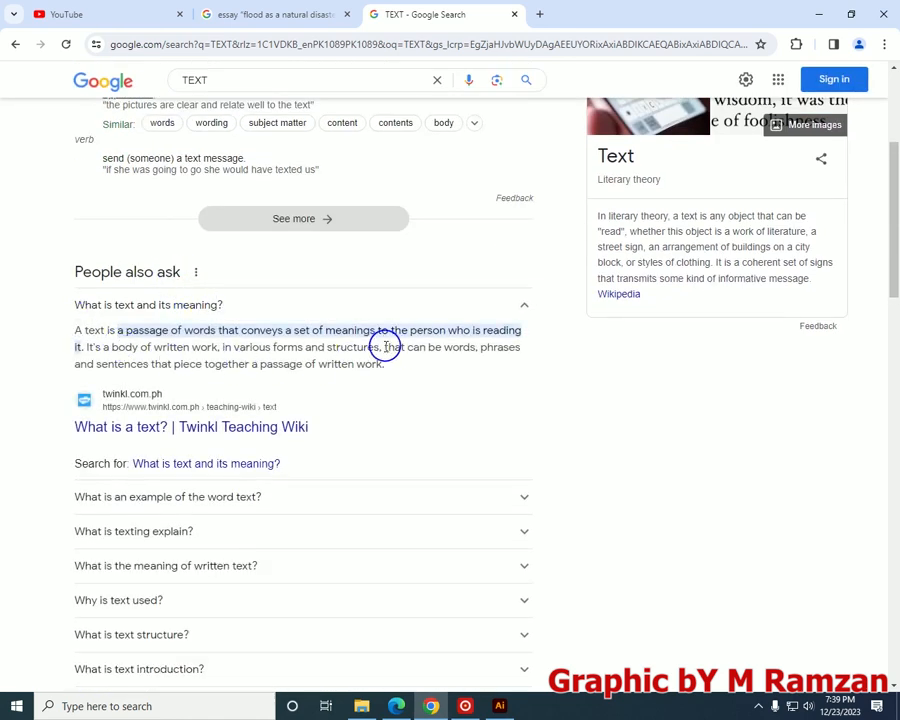
pyautogui.moveTo(385, 346); pyautogui.dragTo(386, 365)
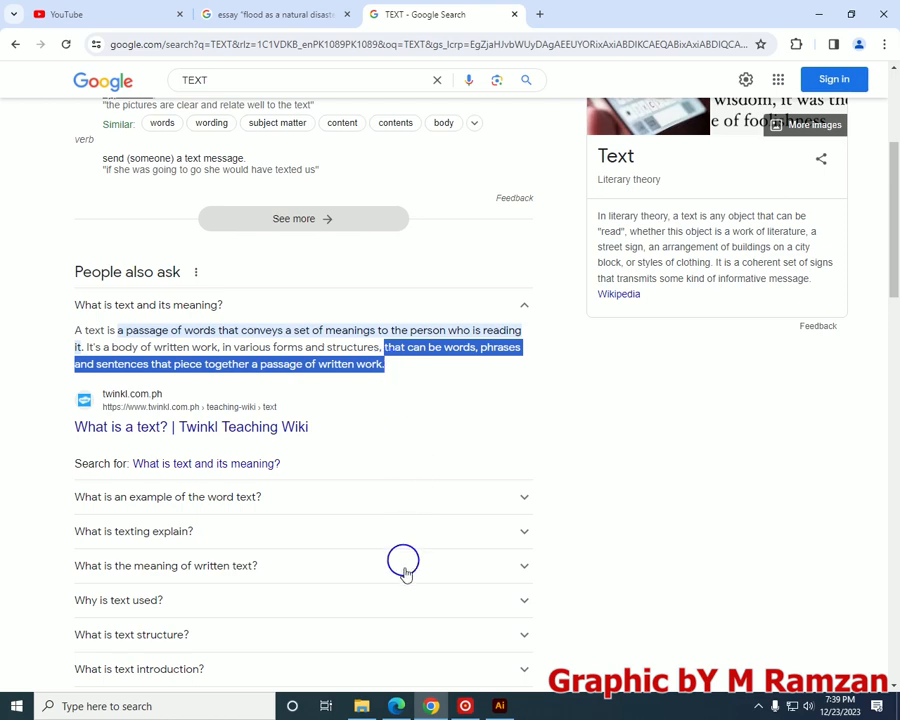
pyautogui.click(499, 706)
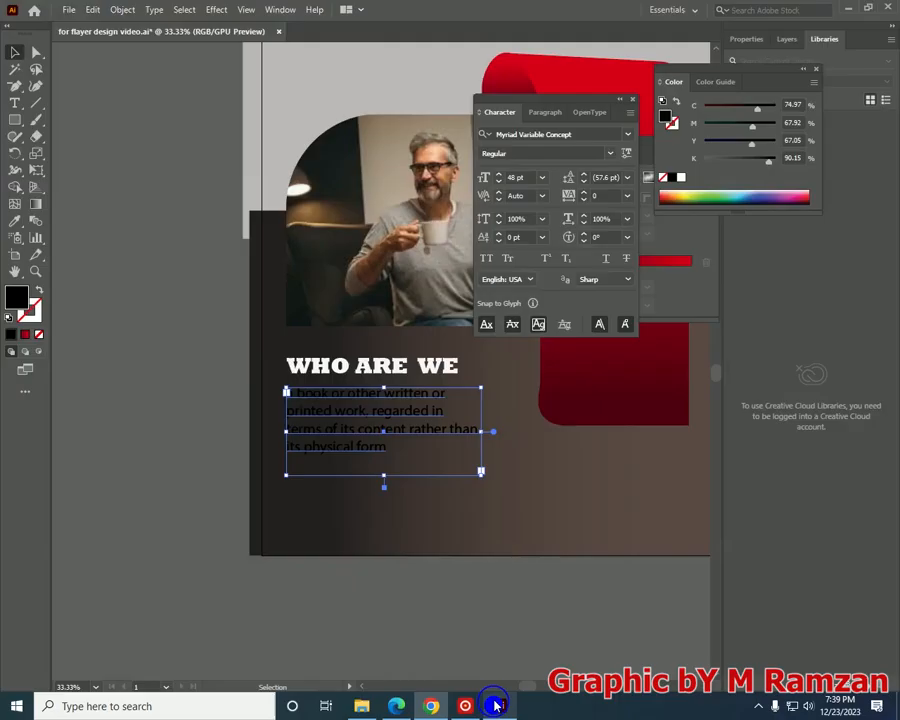
pyautogui.doubleClick(384, 449)
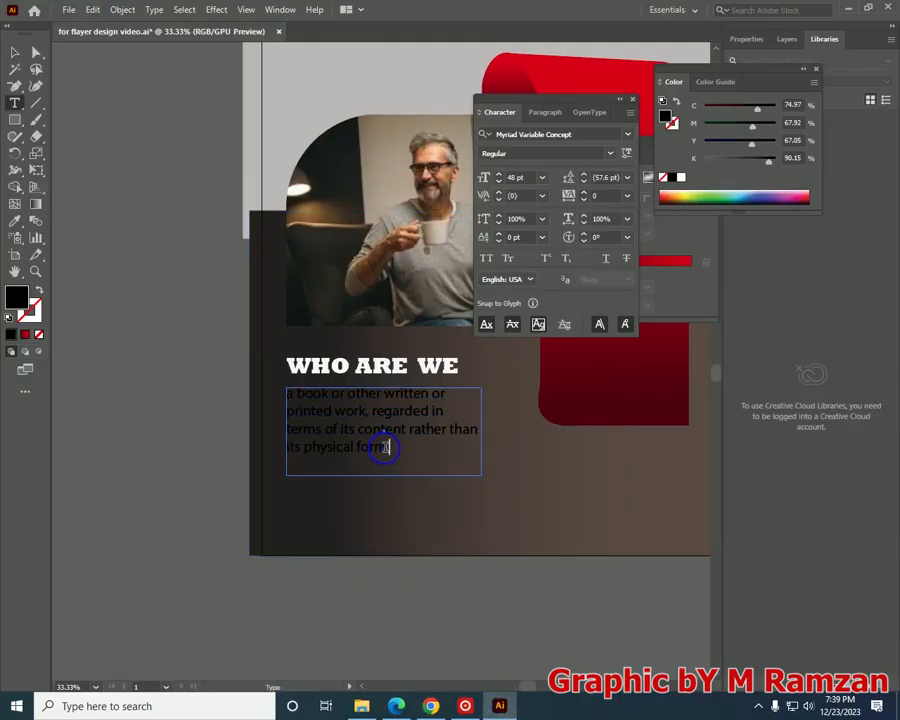
pyautogui.write('that can be words, phrases and sentences')
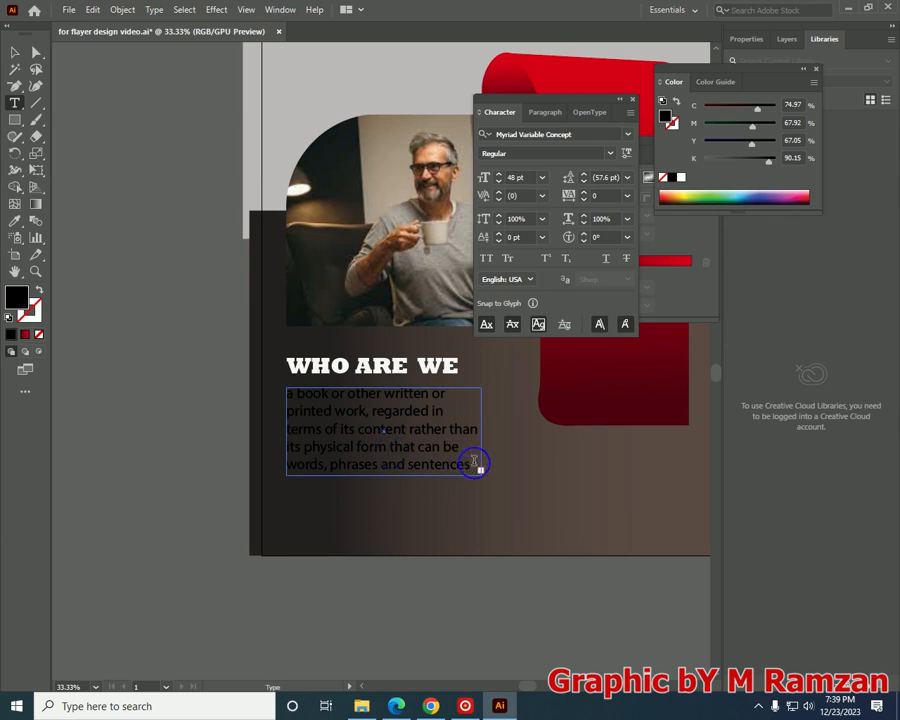
# - Widen the paragraph's text box toward the ribbon and extend it slightly downward
pyautogui.click(15, 52)
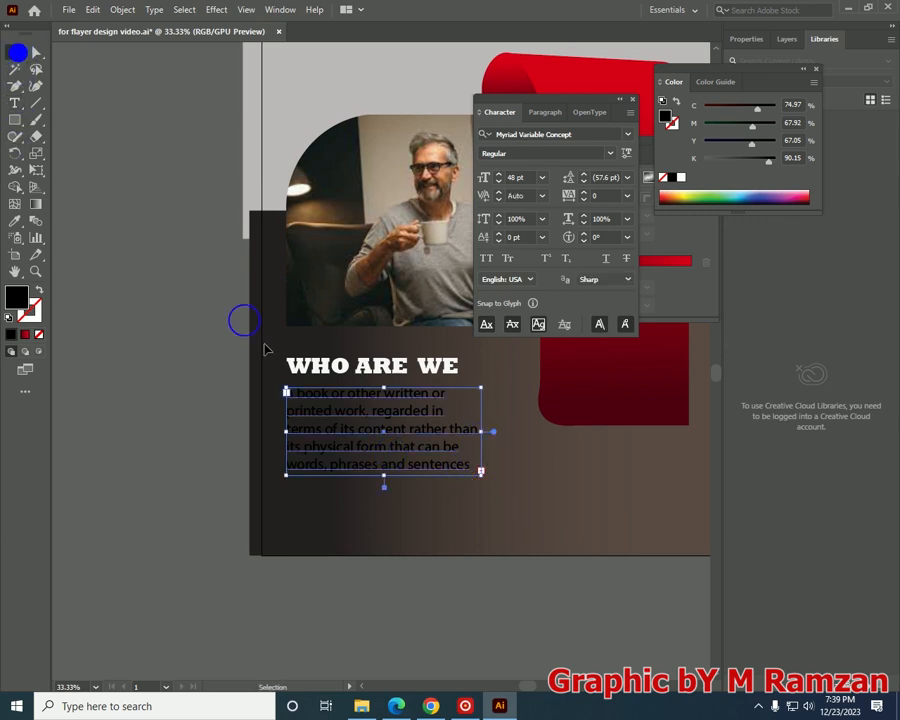
pyautogui.moveTo(477, 430); pyautogui.dragTo(525, 432)
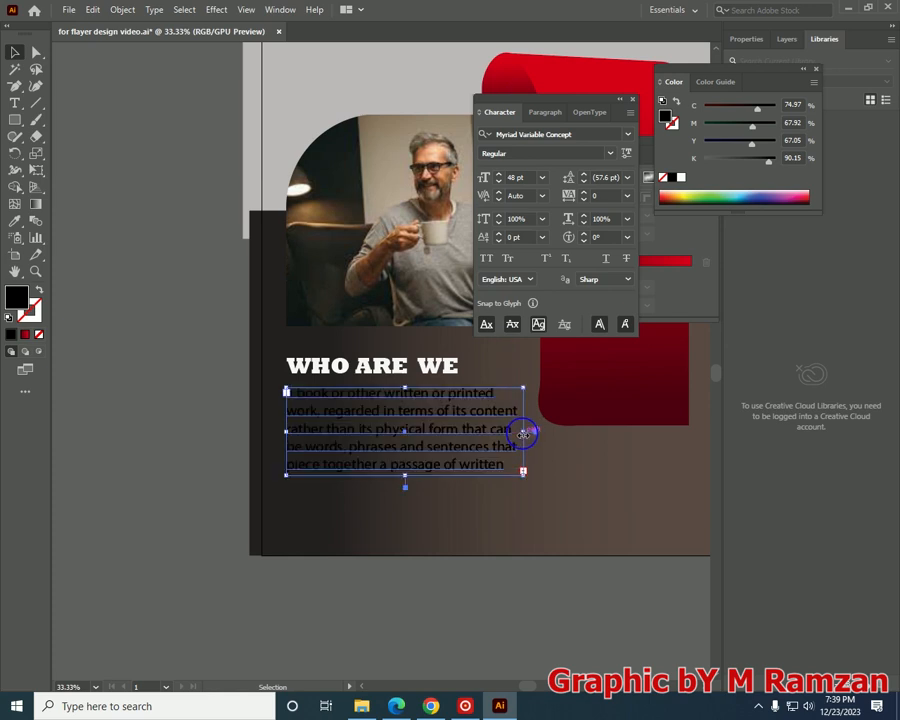
pyautogui.moveTo(405, 475); pyautogui.dragTo(403, 480)
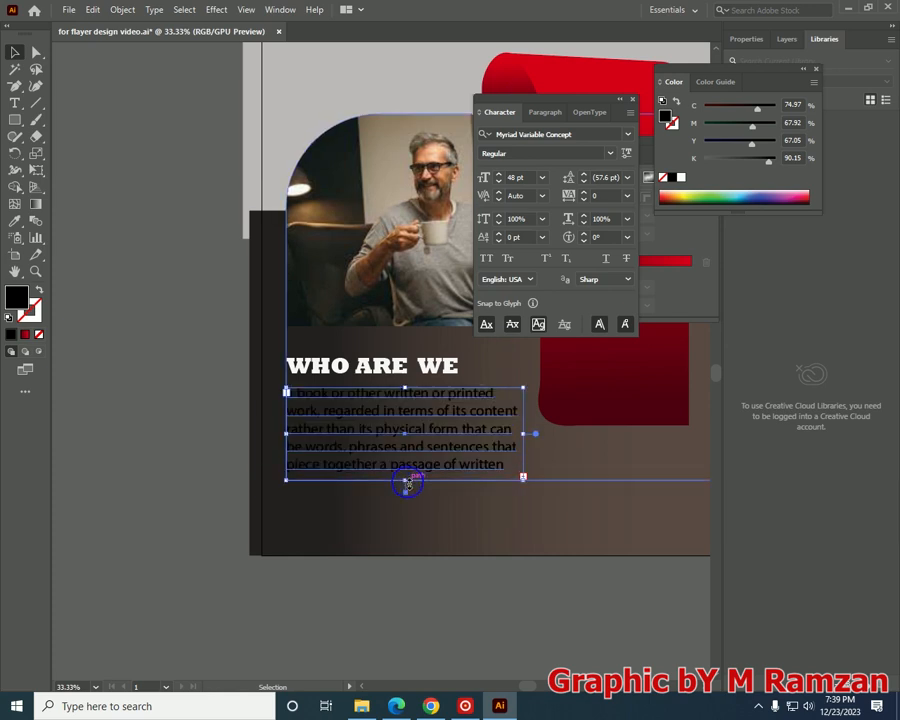
# - Fill the paragraph text under the WHO ARE WE heading with off-white F7EDED
pyautogui.doubleClick(17, 297)
pyautogui.click(275, 262)
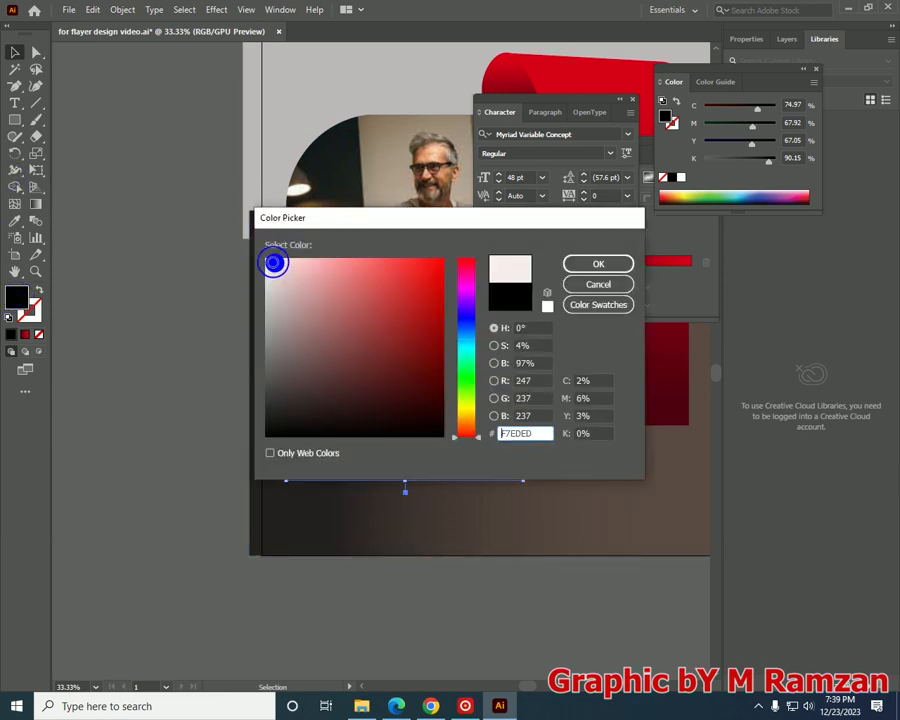
pyautogui.click(596, 263)
pyautogui.click(153, 147)
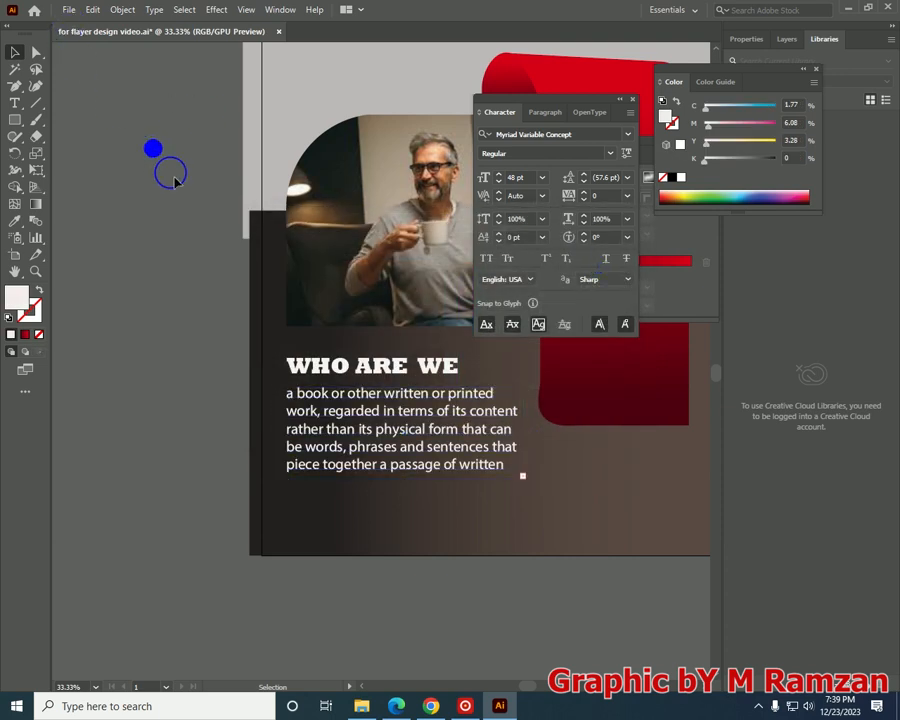
# - Justify all lines of the paragraph and capitalize its first letter using All Caps
pyautogui.click(416, 440)
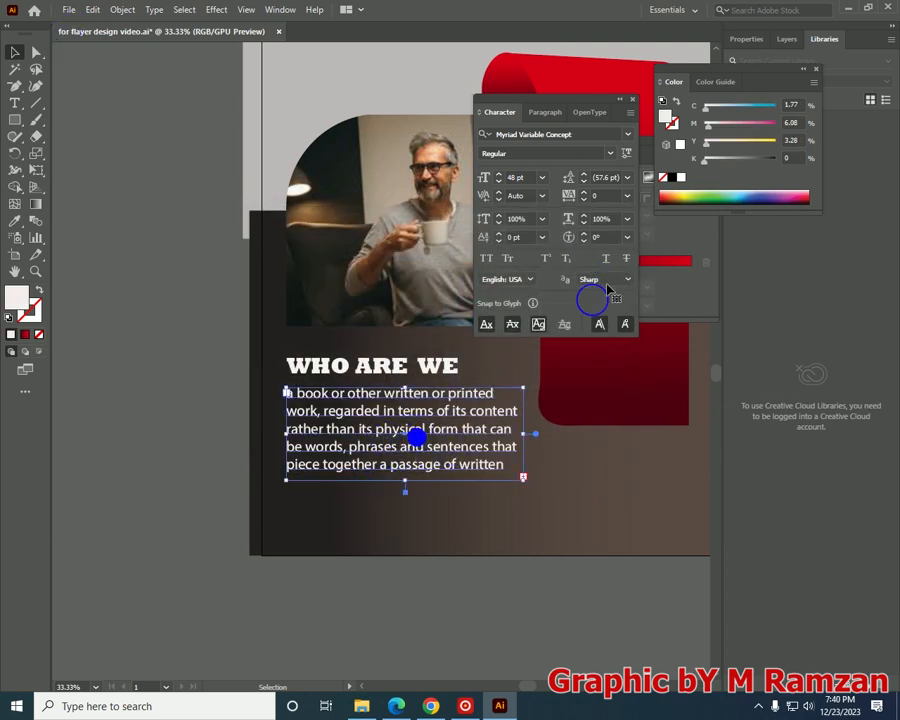
pyautogui.click(545, 111)
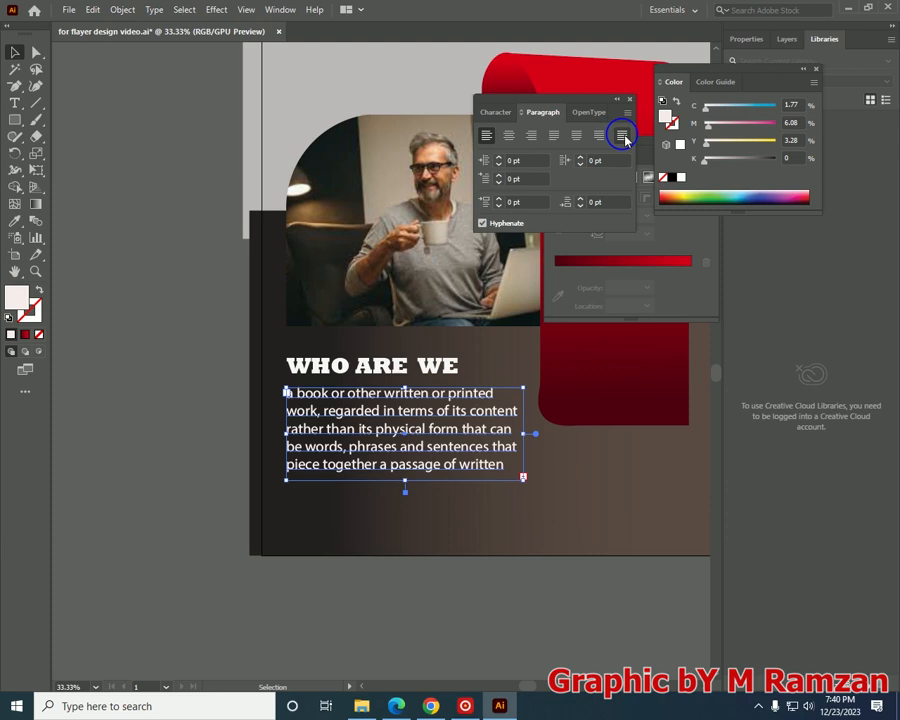
pyautogui.click(622, 136)
pyautogui.click(129, 308)
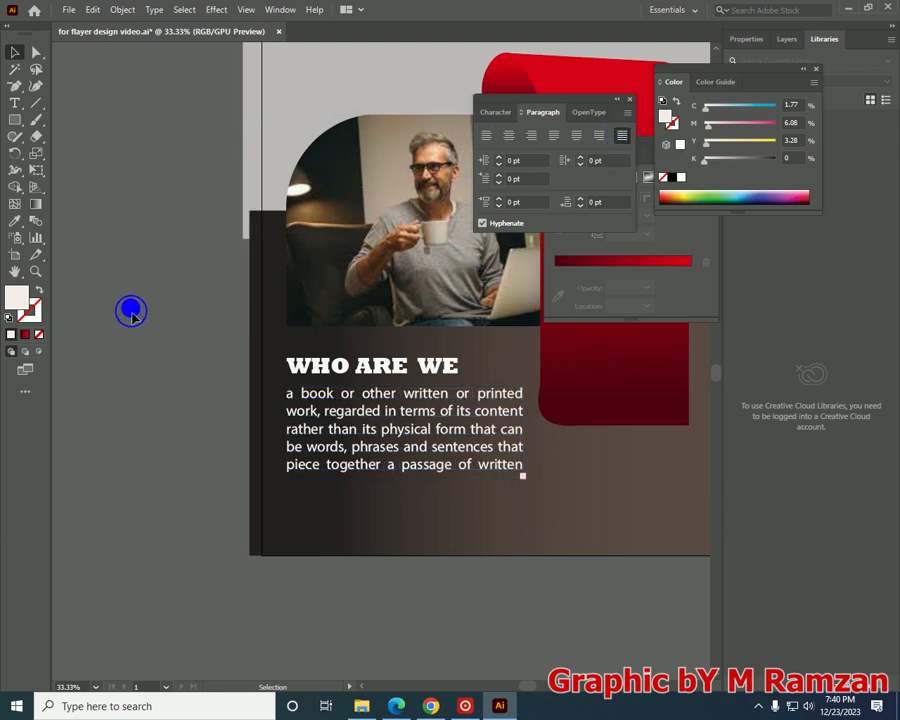
pyautogui.moveTo(308, 428)
pyautogui.mouseDown()
pyautogui.moveTo(317, 429)
pyautogui.moveTo(314, 420)
pyautogui.moveTo(314, 428)
pyautogui.mouseUp()
pyautogui.click(462, 545)
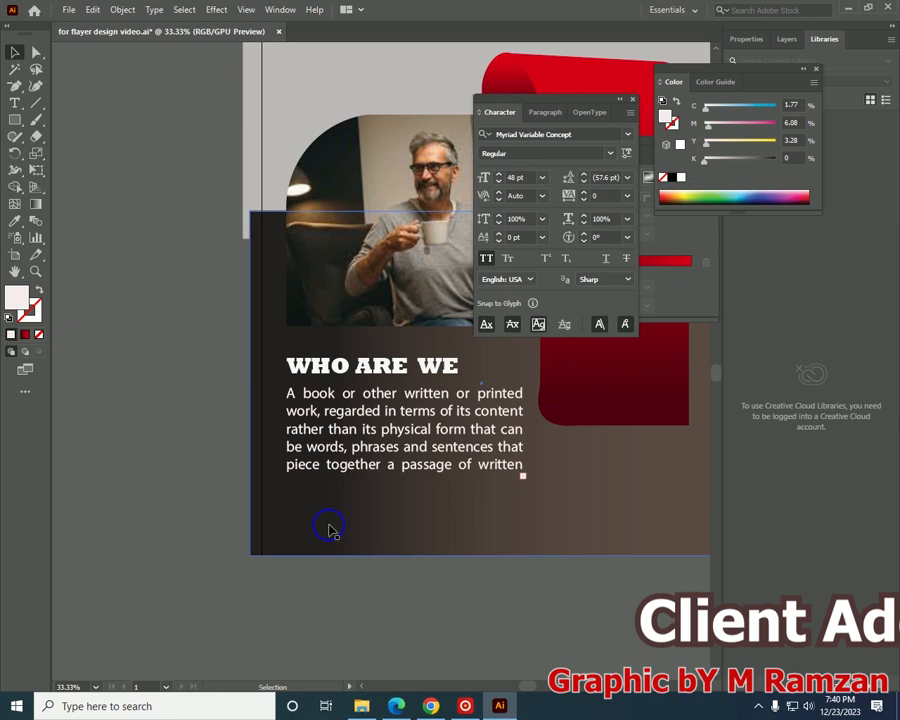
# - Create a square 1573.3895 pt wide and high by matching the rectangle's height to its width
pyautogui.moveTo(588, 396); pyautogui.dragTo(352, 552)
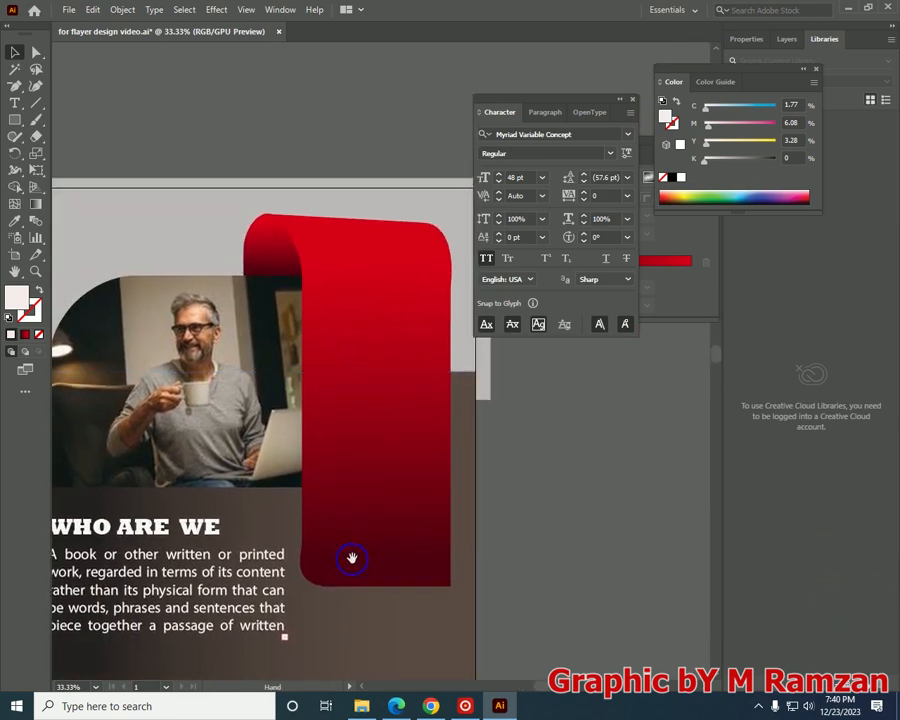
pyautogui.click(390, 382)
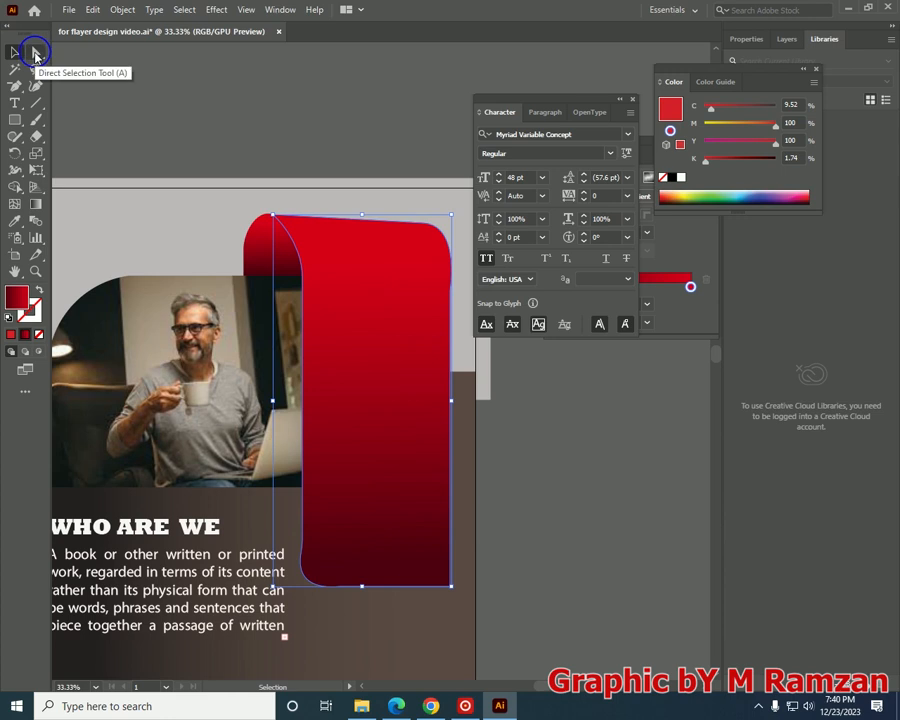
pyautogui.moveTo(143, 124); pyautogui.dragTo(193, 195)
pyautogui.click(15, 119)
pyautogui.click(171, 112)
pyautogui.moveTo(303, 154); pyautogui.dragTo(187, 162)
pyautogui.hotkey('ctrl', 'c')
pyautogui.moveTo(308, 180); pyautogui.dragTo(131, 181)
pyautogui.hotkey('ctrl', 'v')
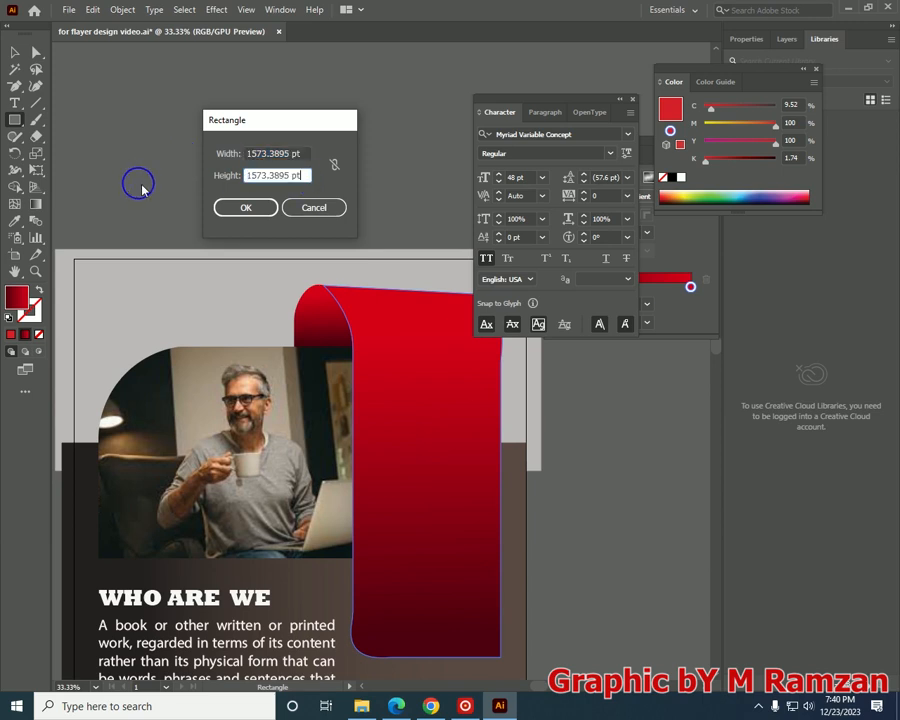
pyautogui.click(240, 207)
# - Shrink the new square, place it above the flyer, and apply the default white fill and black stroke
pyautogui.click(15, 52)
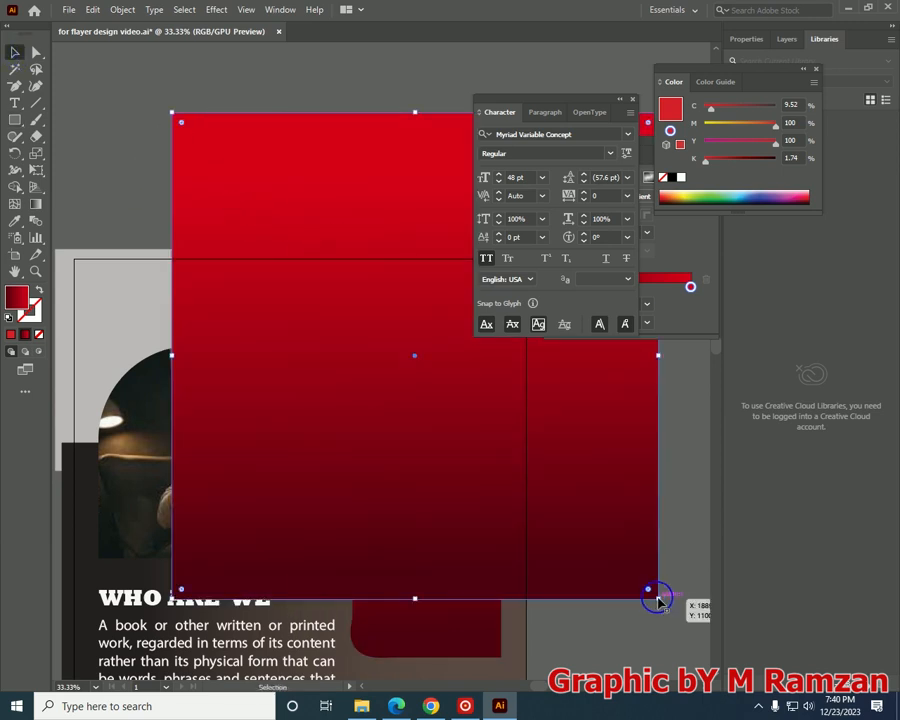
pyautogui.press('m')
pyautogui.moveTo(414, 355)
pyautogui.mouseDown()
pyautogui.moveTo(412, 398)
pyautogui.moveTo(462, 438)
pyautogui.moveTo(282, 187)
pyautogui.mouseUp()
pyautogui.click(11, 335)
pyautogui.click(8, 317)
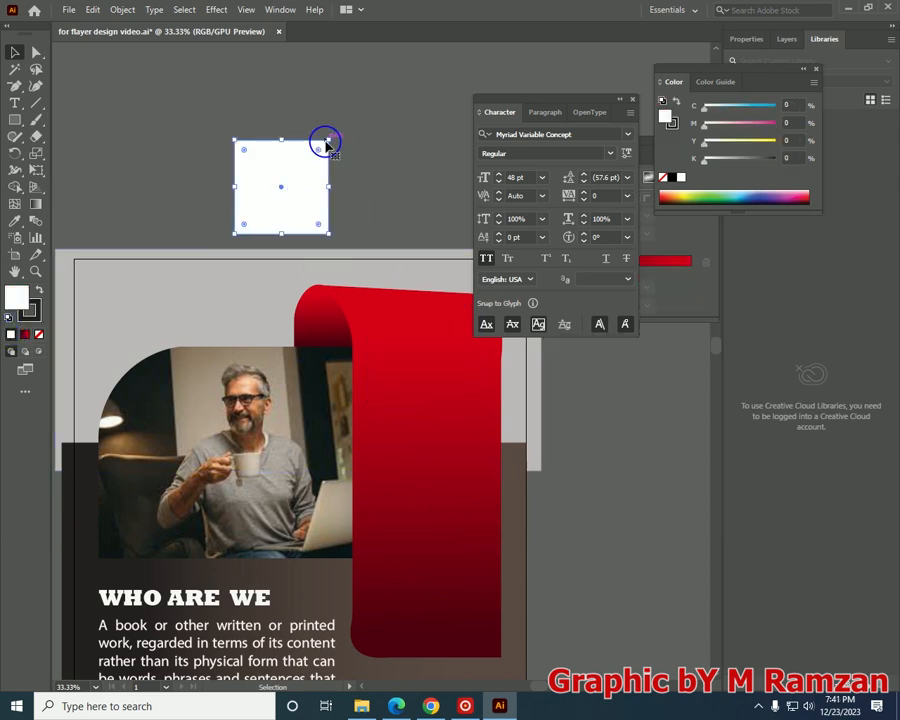
pyautogui.moveTo(327, 233); pyautogui.dragTo(309, 213)
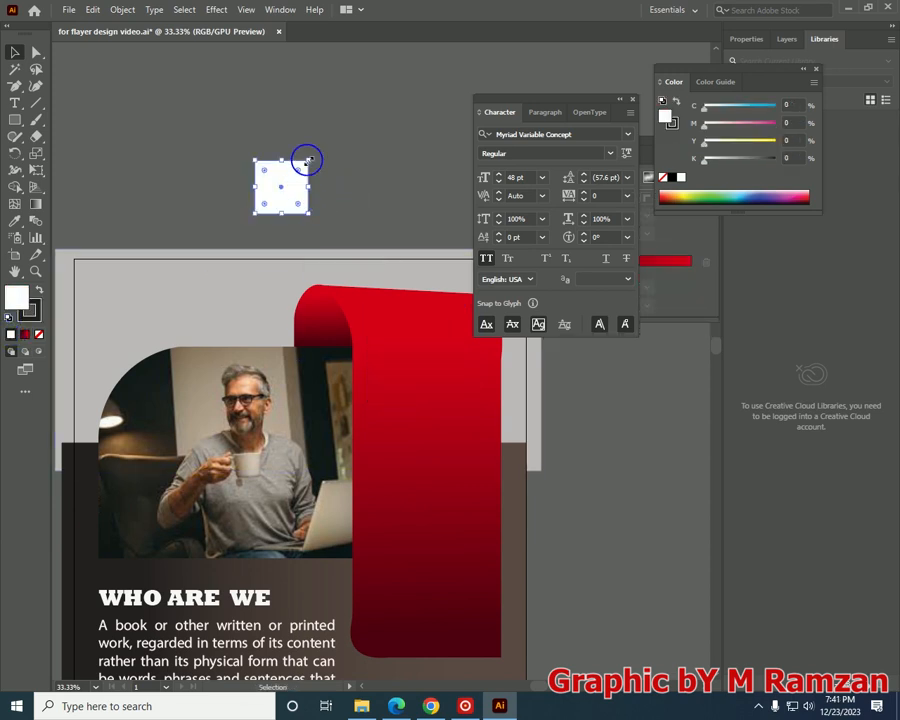
# - Tilt the square and place an overlapping copy down and to the left, arranged behind the original
pyautogui.moveTo(313, 155); pyautogui.dragTo(271, 211)
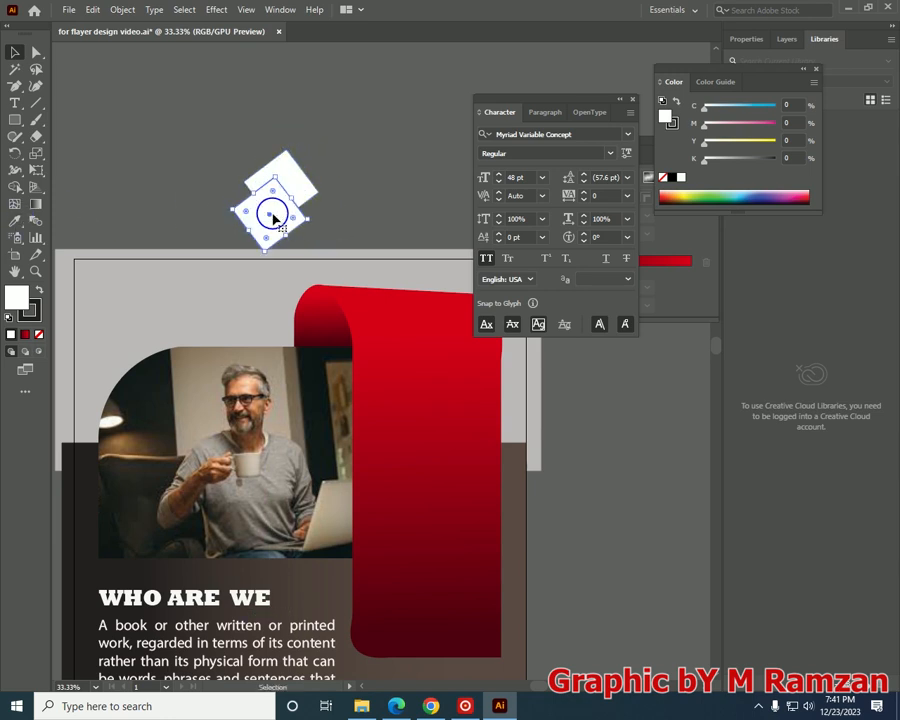
pyautogui.rightClick(277, 208)
pyautogui.click(454, 494)
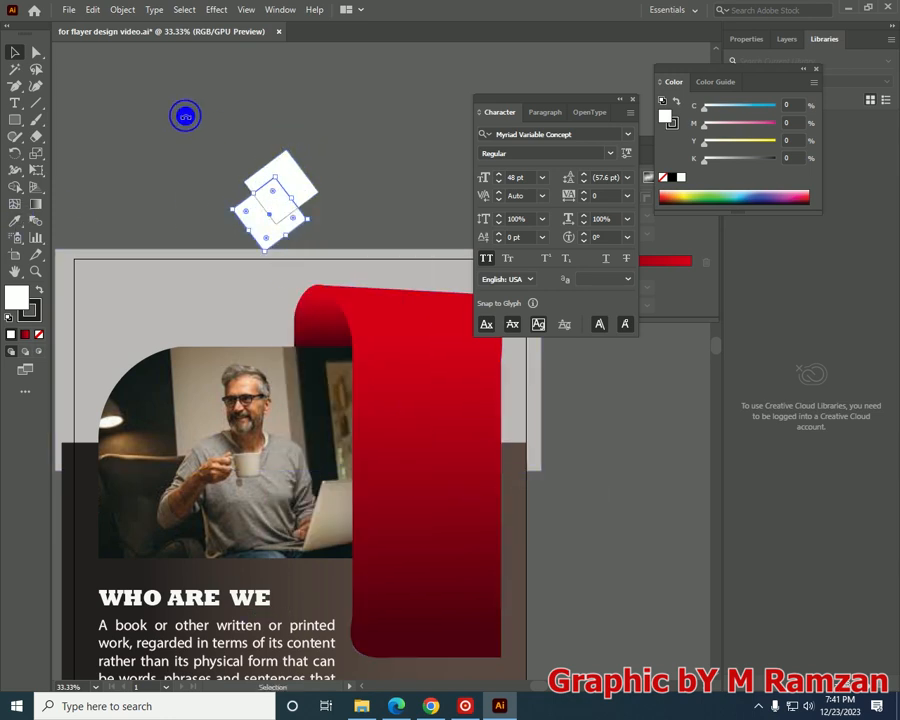
# - Fill the front tilted square with lime green
pyautogui.doubleClick(16, 296)
pyautogui.moveTo(466, 360); pyautogui.dragTo(463, 398)
pyautogui.click(440, 260)
pyautogui.click(596, 263)
# - Give the rear tilted square a black fill and no stroke
pyautogui.click(261, 221)
pyautogui.click(39, 289)
pyautogui.click(31, 314)
pyautogui.click(39, 334)
pyautogui.click(120, 238)
# - Apply a Gaussian Blur with a 16.5106-pixel radius to the black square behind the lime one
pyautogui.click(230, 188)
pyautogui.click(216, 10)
pyautogui.moveTo(230, 242)
pyautogui.click(400, 242)
pyautogui.moveTo(417, 307); pyautogui.dragTo(424, 153)
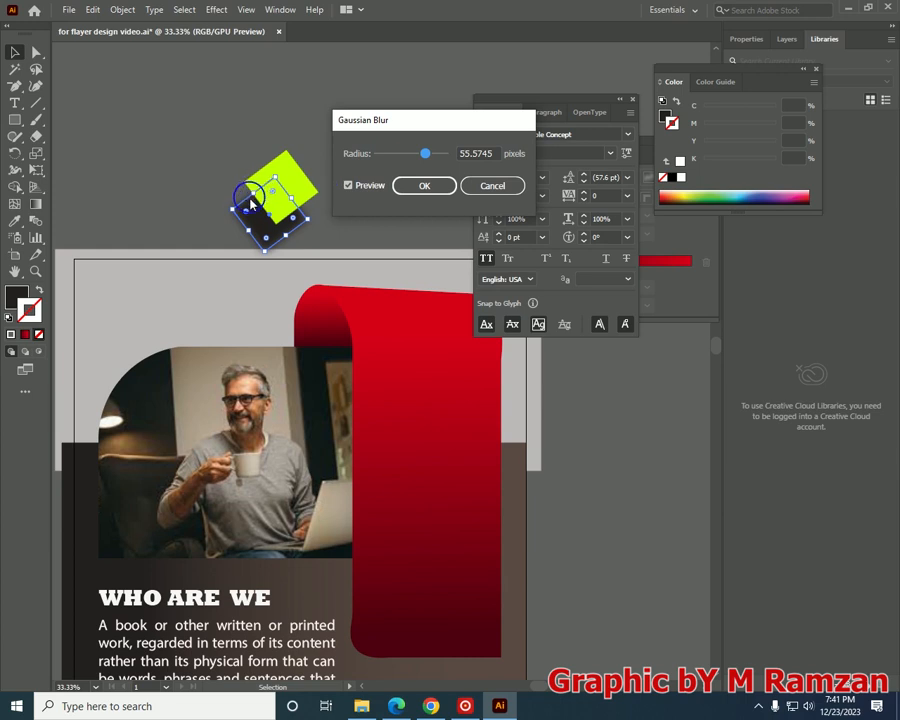
pyautogui.moveTo(426, 153); pyautogui.dragTo(414, 154)
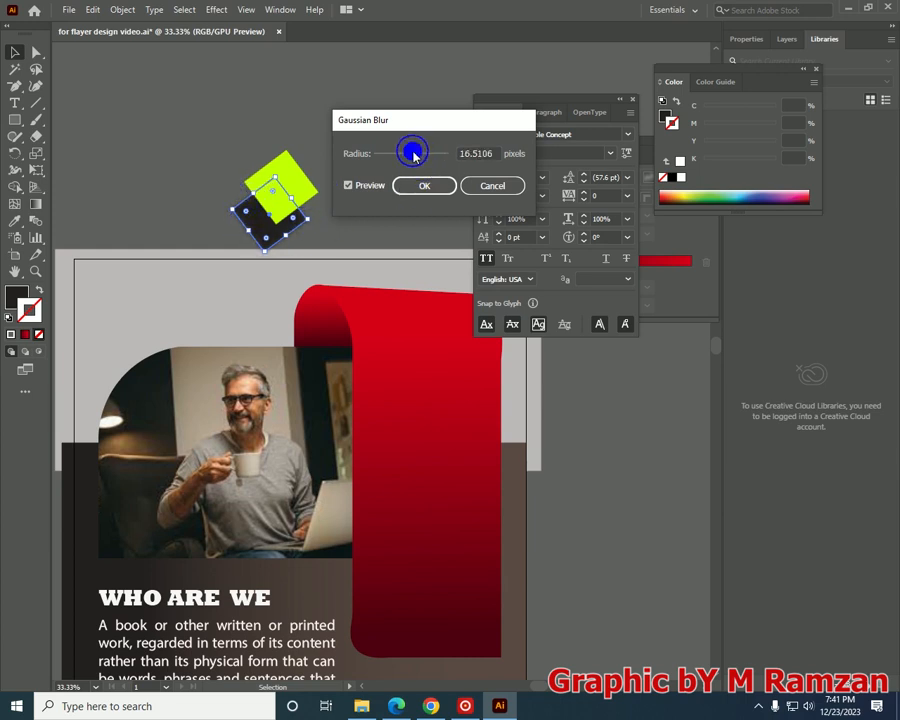
pyautogui.click(424, 185)
pyautogui.click(196, 171)
# - Shift the lime square over its blurred shadow, then shrink both and place them on the ribbon's upper part
pyautogui.moveTo(295, 182); pyautogui.dragTo(282, 192)
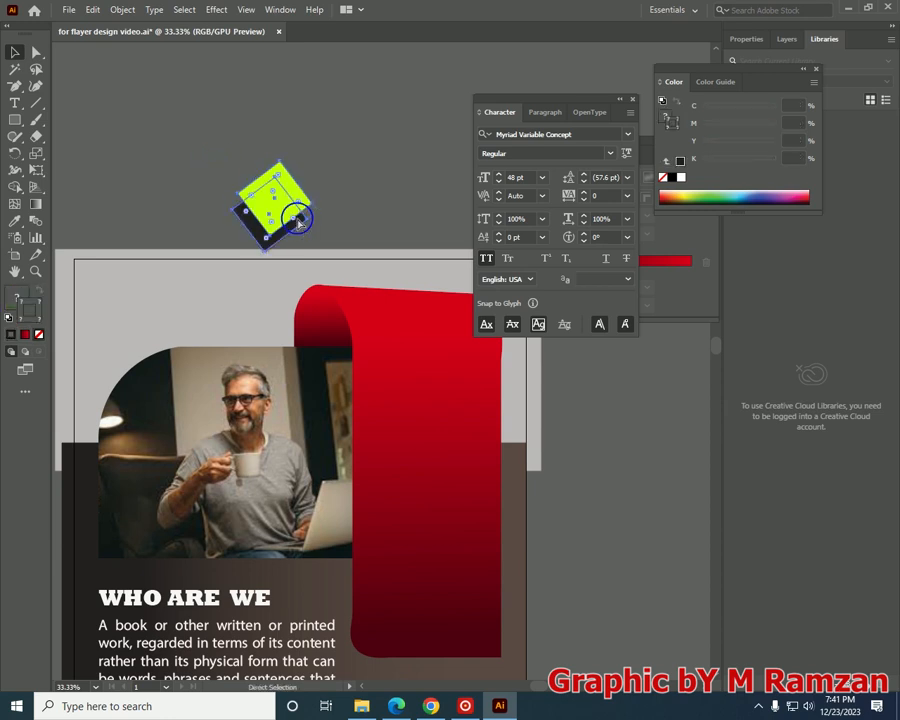
pyautogui.hotkey('ctrl', '+')
pyautogui.moveTo(573, 523); pyautogui.dragTo(332, 393)
pyautogui.moveTo(137, 222); pyautogui.dragTo(326, 430)
pyautogui.moveTo(393, 450); pyautogui.dragTo(306, 441)
pyautogui.click(269, 272)
pyautogui.click(379, 540)
pyautogui.hotkey('ctrl', '-')
# - Rotate the ribbon's long front panel slightly counterclockwise
pyautogui.moveTo(437, 424); pyautogui.dragTo(403, 443)
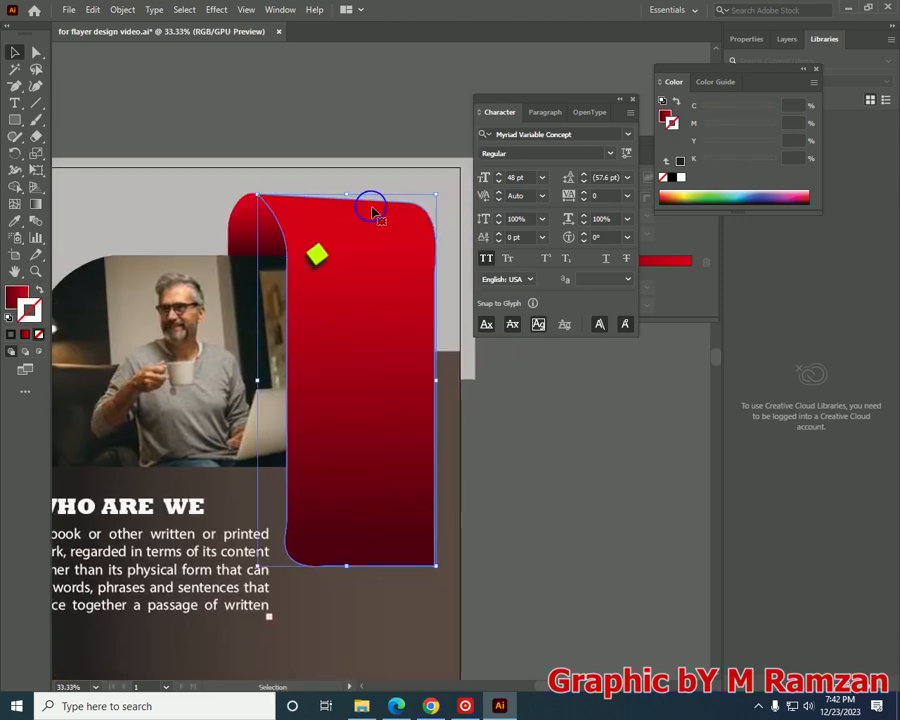
pyautogui.keyDown('shift'); pyautogui.click(445, 188); pyautogui.keyUp('shift')
pyautogui.moveTo(437, 189); pyautogui.dragTo(433, 193)
pyautogui.hotkey('ctrl', '+')
pyautogui.hotkey('ctrl', '+')
pyautogui.moveTo(275, 88); pyautogui.dragTo(365, 400)
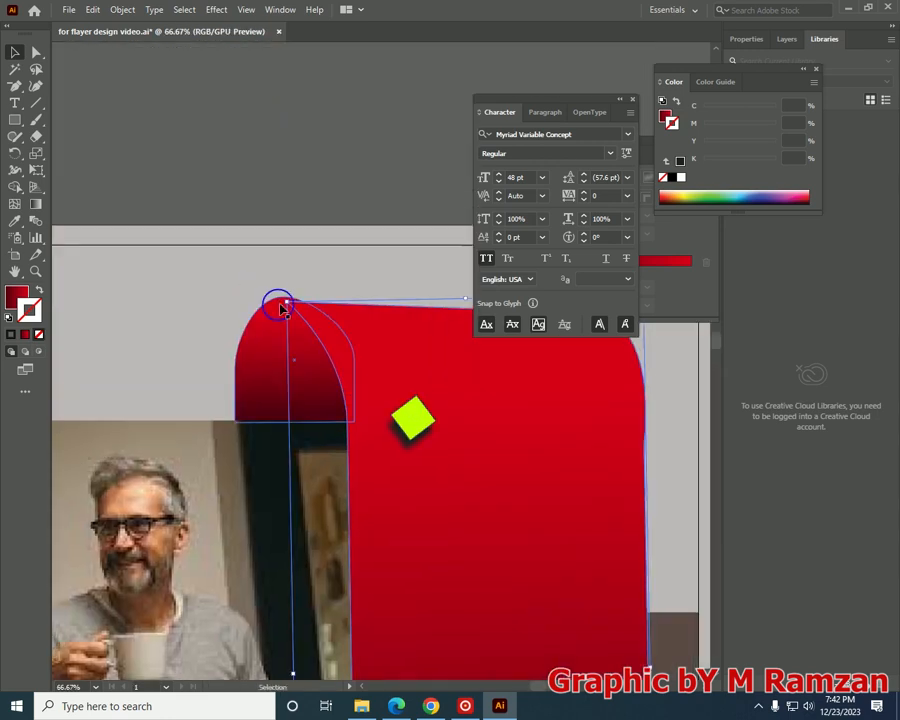
# - Move the front panel's upper-left anchor point to meet the top of the curled fold
pyautogui.click(35, 53)
pyautogui.click(287, 302)
pyautogui.hotkey('ctrl', '+')
pyautogui.hotkey('ctrl', '+')
pyautogui.hotkey('ctrl', '+')
pyautogui.hotkey('ctrl', '+')
pyautogui.moveTo(382, 362); pyautogui.dragTo(388, 346)
pyautogui.click(294, 272)
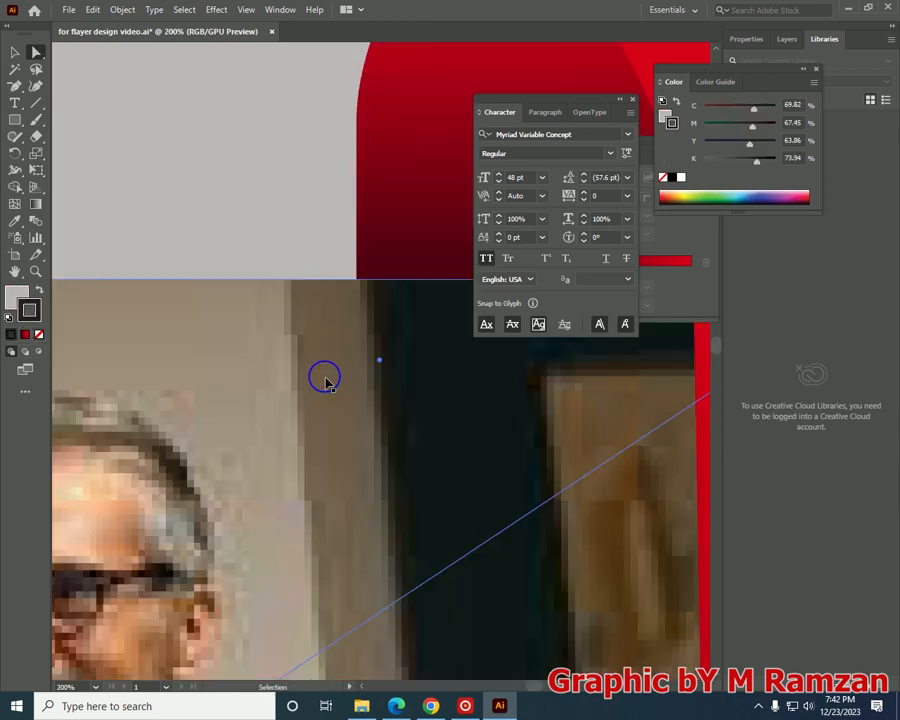
# - Raise the anchor point near the front panel's upper-right curve slightly to level its top edge
pyautogui.hotkey('ctrl', '-')
pyautogui.hotkey('ctrl', '-')
pyautogui.hotkey('ctrl', '-')
pyautogui.hotkey('ctrl', '-')
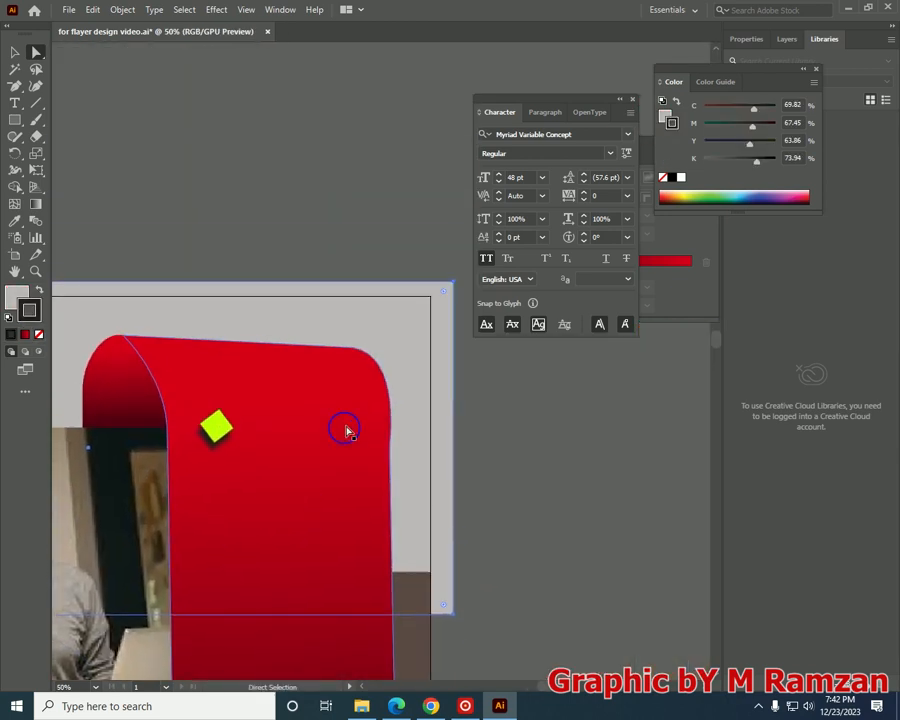
pyautogui.click(338, 458)
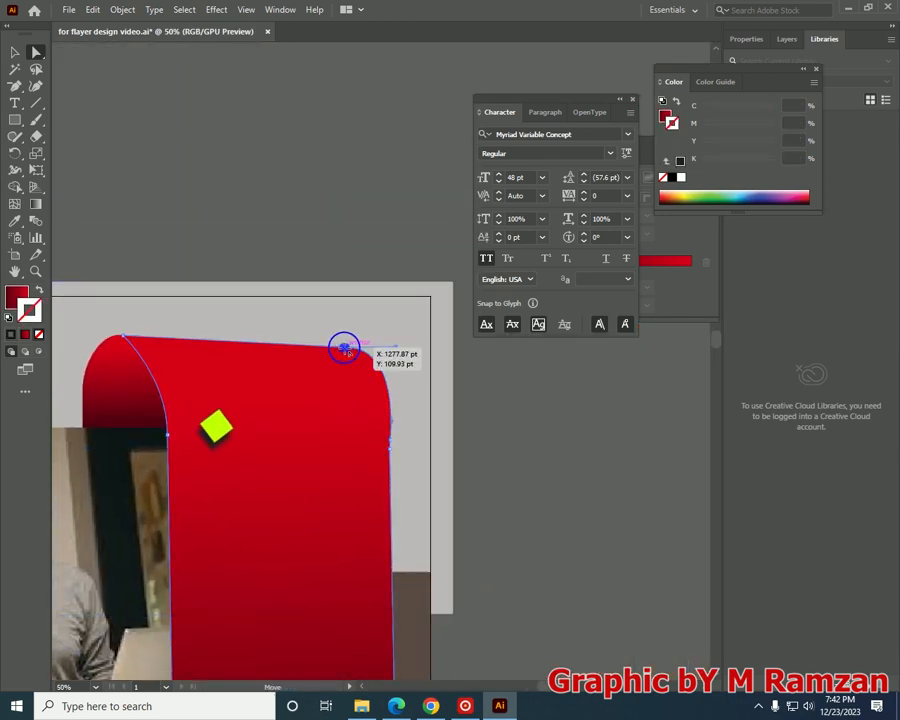
pyautogui.moveTo(344, 346); pyautogui.dragTo(346, 343)
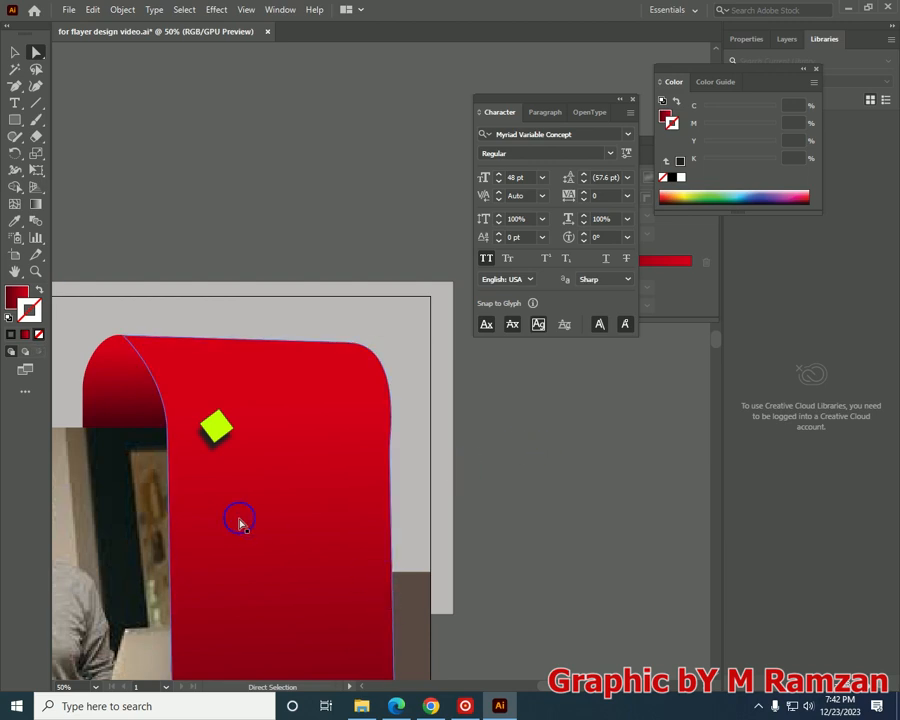
pyautogui.hotkey('ctrl', '-')
# - Add the text LOGO on the ribbon and position it just beside the lime square
pyautogui.press('v')
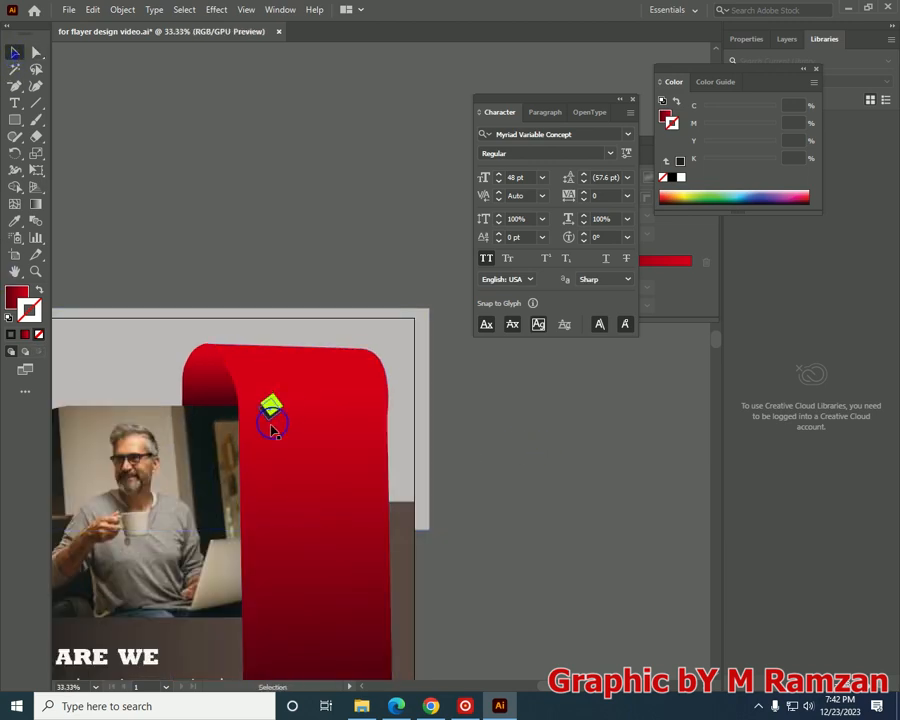
pyautogui.hotkey('ctrl', '+')
pyautogui.hotkey('ctrl', '+')
pyautogui.hotkey('ctrl', '+')
pyautogui.moveTo(84, 483); pyautogui.dragTo(228, 448)
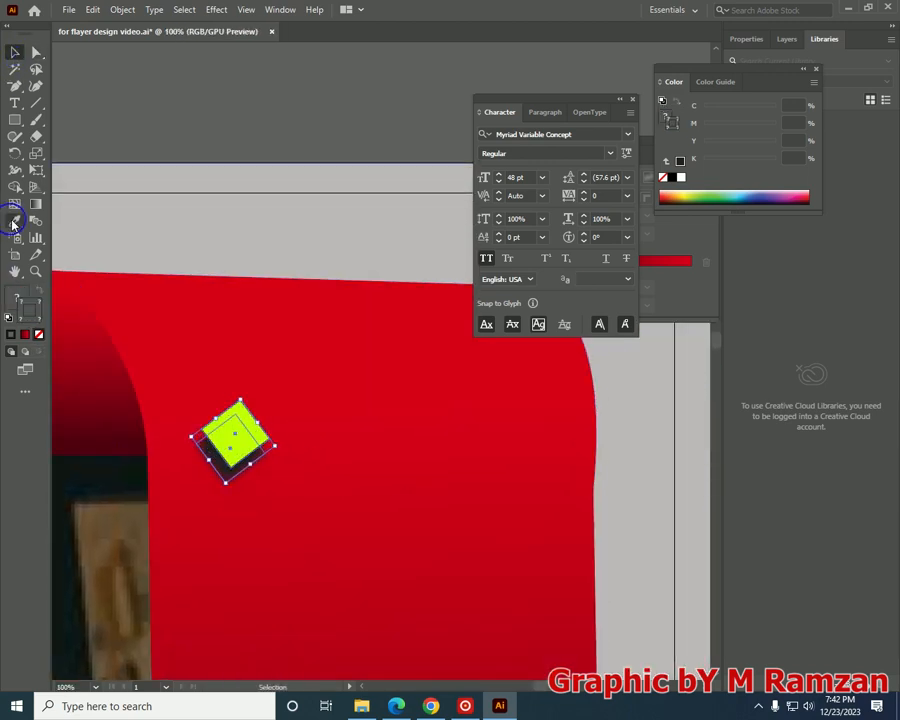
pyautogui.click(14, 103)
pyautogui.click(302, 442)
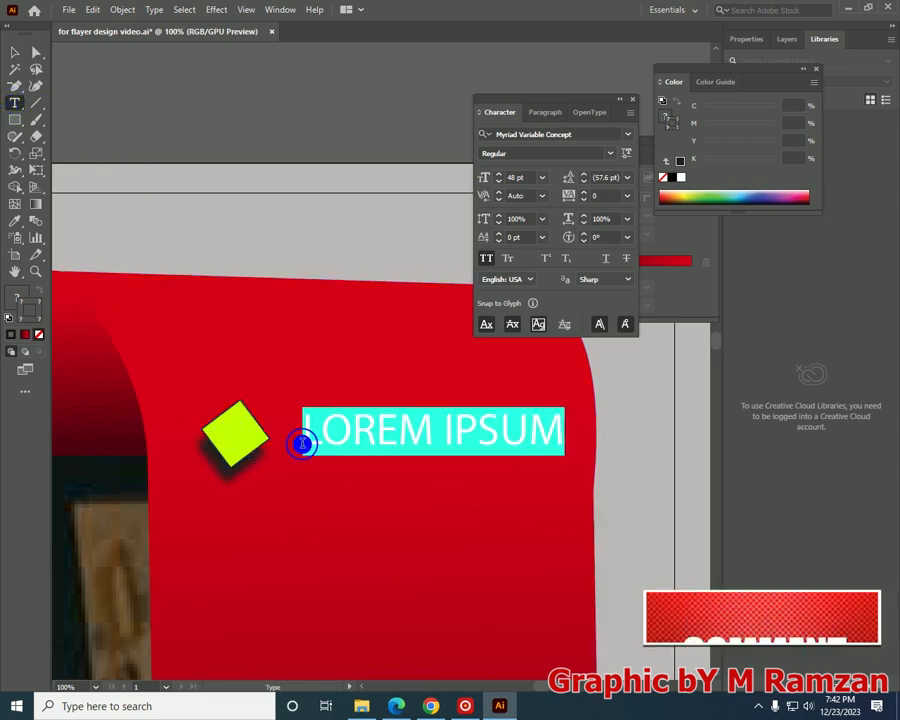
pyautogui.write('L')
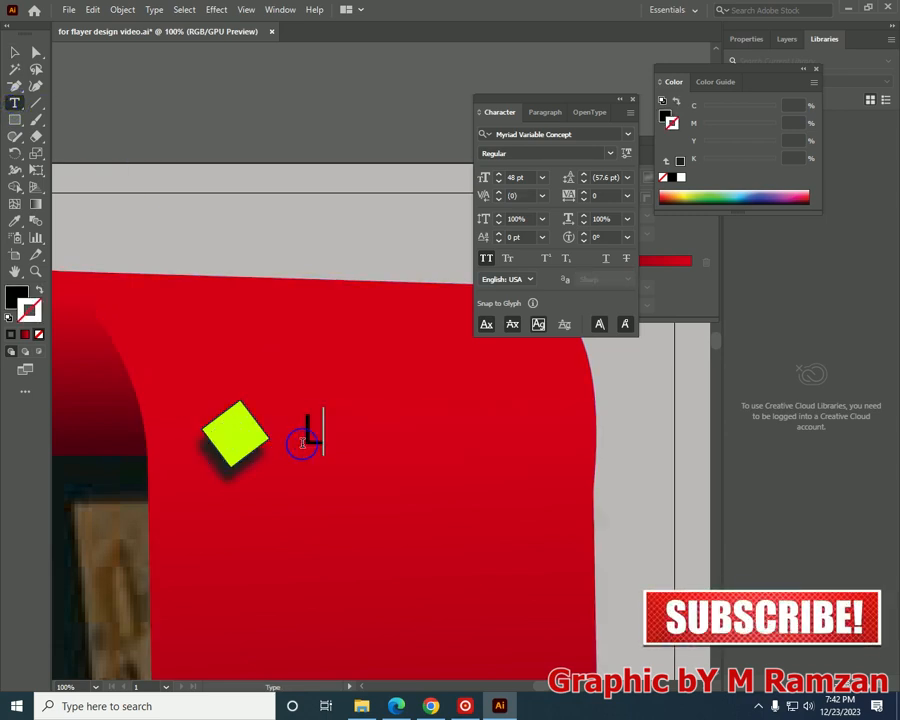
pyautogui.write('OGO')
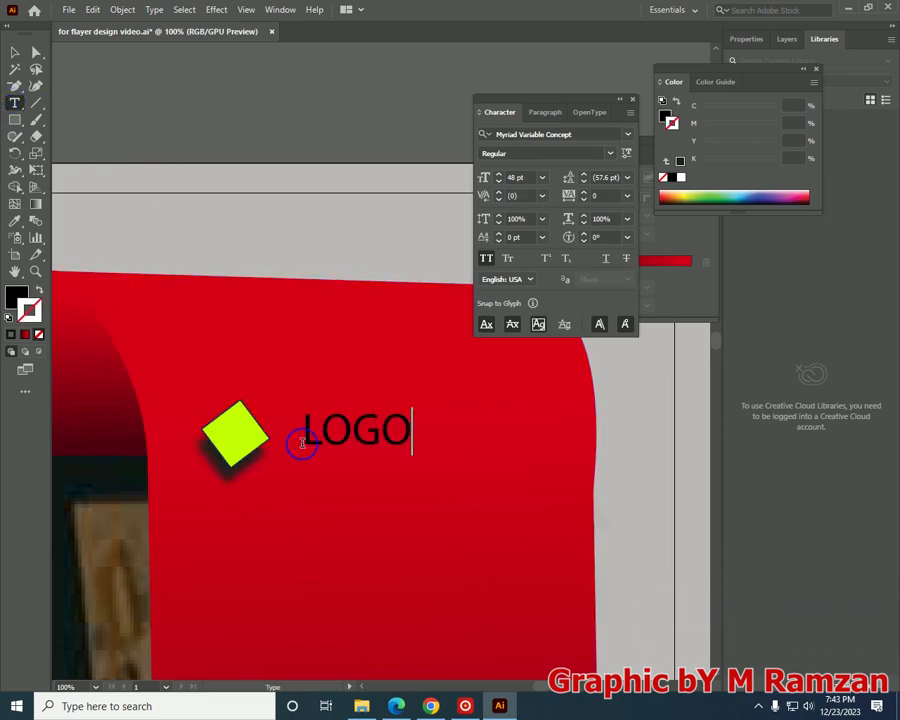
pyautogui.click(15, 52)
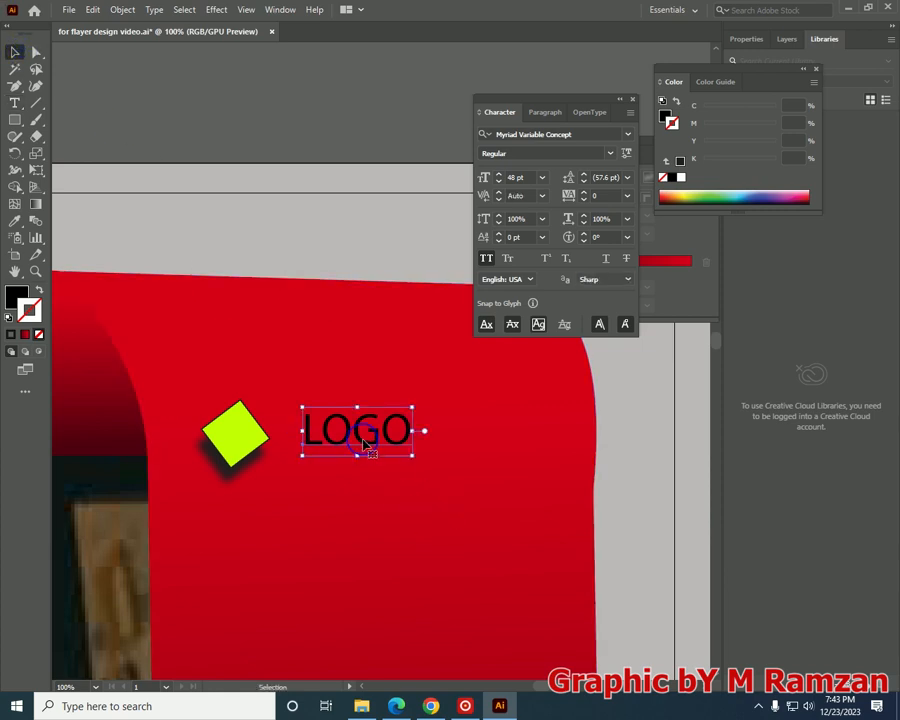
pyautogui.moveTo(360, 441); pyautogui.dragTo(338, 446)
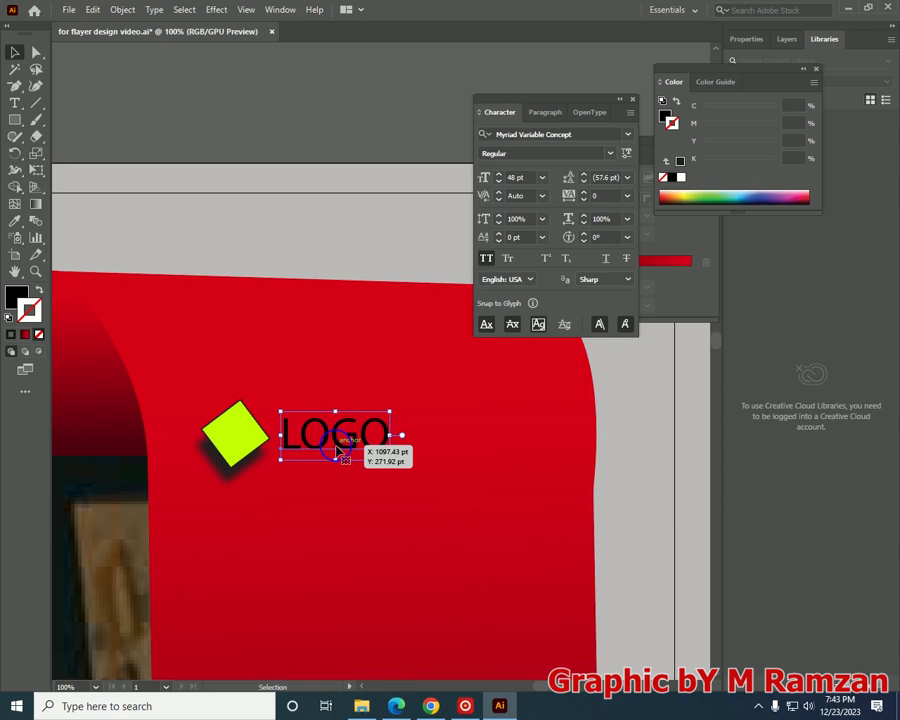
# - Format LOGO in Rockwell Extra Bold at 36 pt with a near-white fill
pyautogui.click(628, 136)
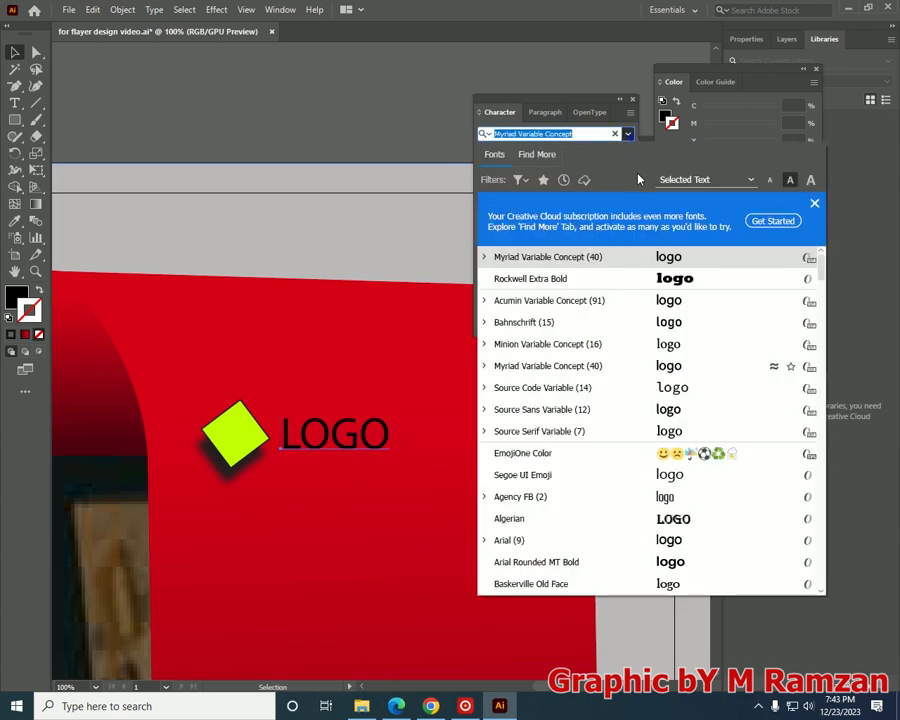
pyautogui.click(668, 281)
pyautogui.doubleClick(15, 295)
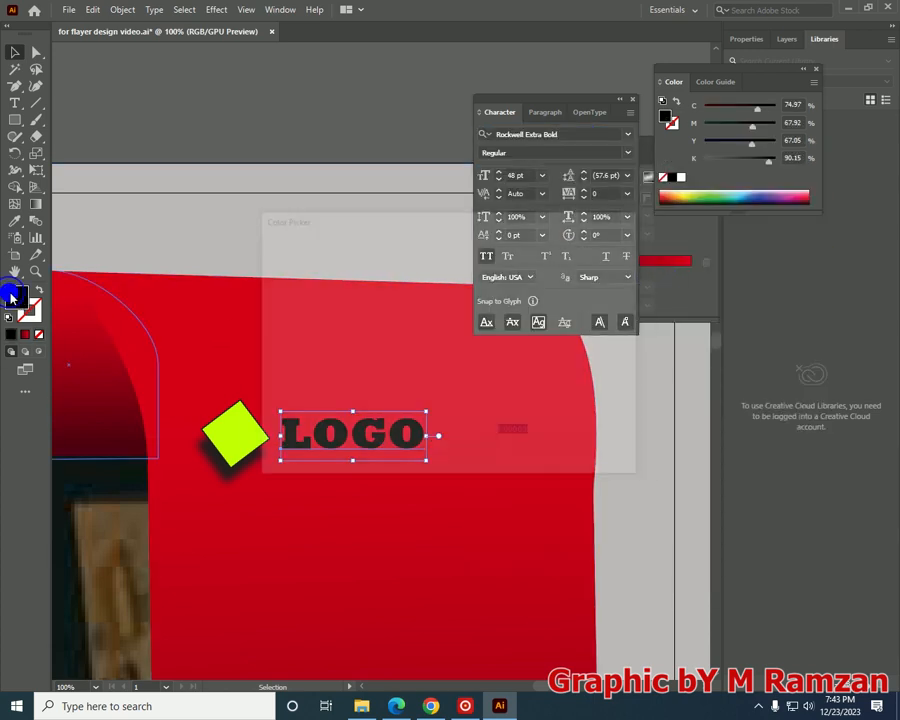
pyautogui.press('Return')
pyautogui.moveTo(422, 456); pyautogui.dragTo(351, 440)
pyautogui.click(542, 175)
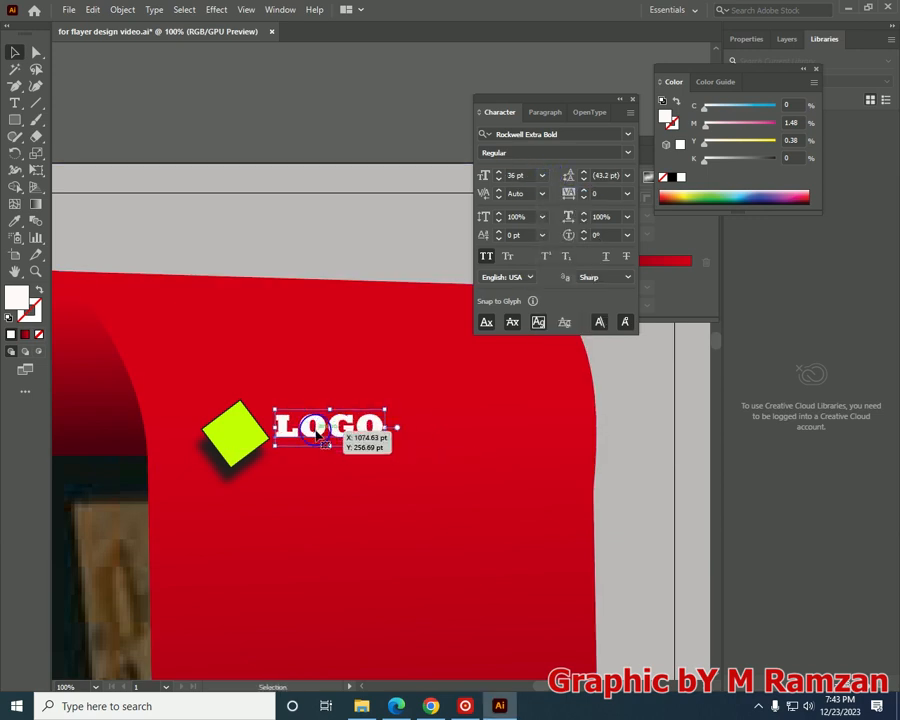
# - Add the text "here" without All Caps in the Bahnschrift font and place it directly after LOGO
pyautogui.click(489, 256)
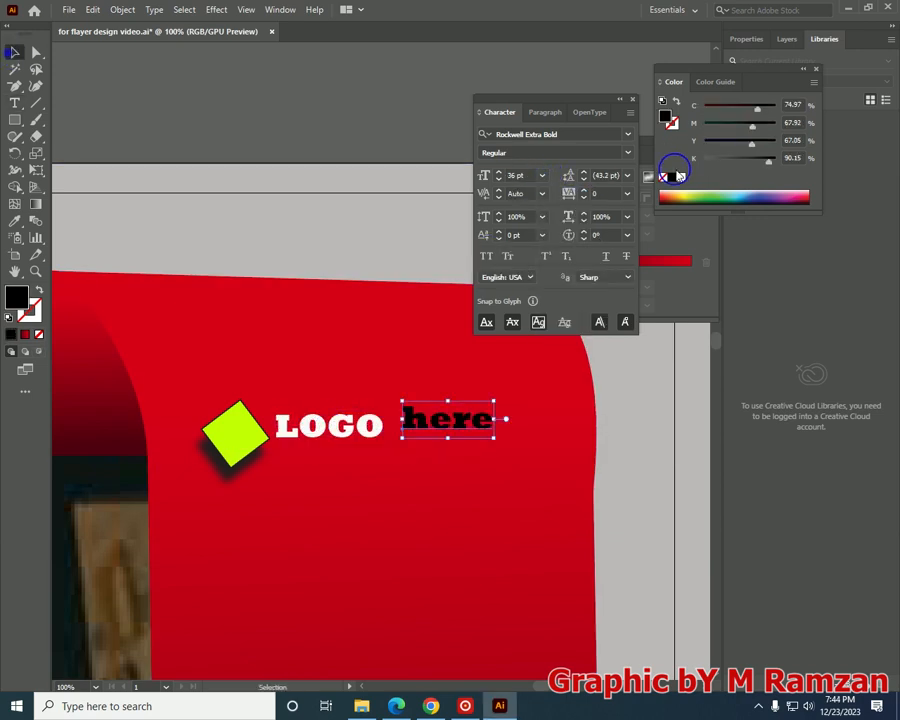
pyautogui.click(628, 134)
pyautogui.click(520, 262)
pyautogui.click(362, 431)
pyautogui.click(434, 429)
# - Fill the word "here" with a near-white color
pyautogui.doubleClick(18, 298)
pyautogui.click(272, 260)
pyautogui.click(595, 263)
pyautogui.click(398, 494)
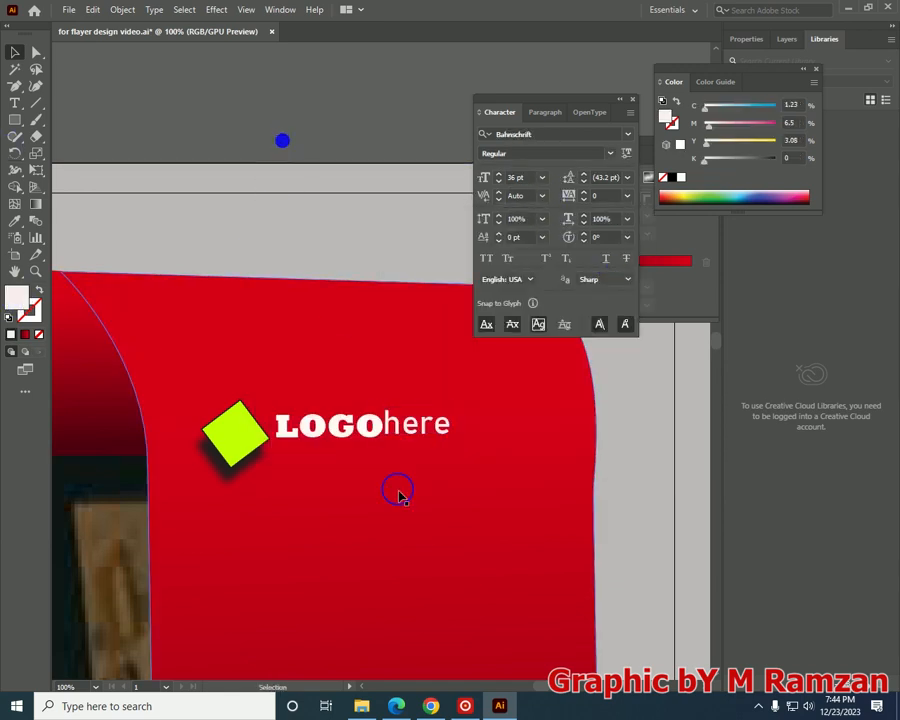
# - Add the tagline "You can add title of your logo" below the LOGO here text on the ribbon
pyautogui.scroll(1, 362, 431)
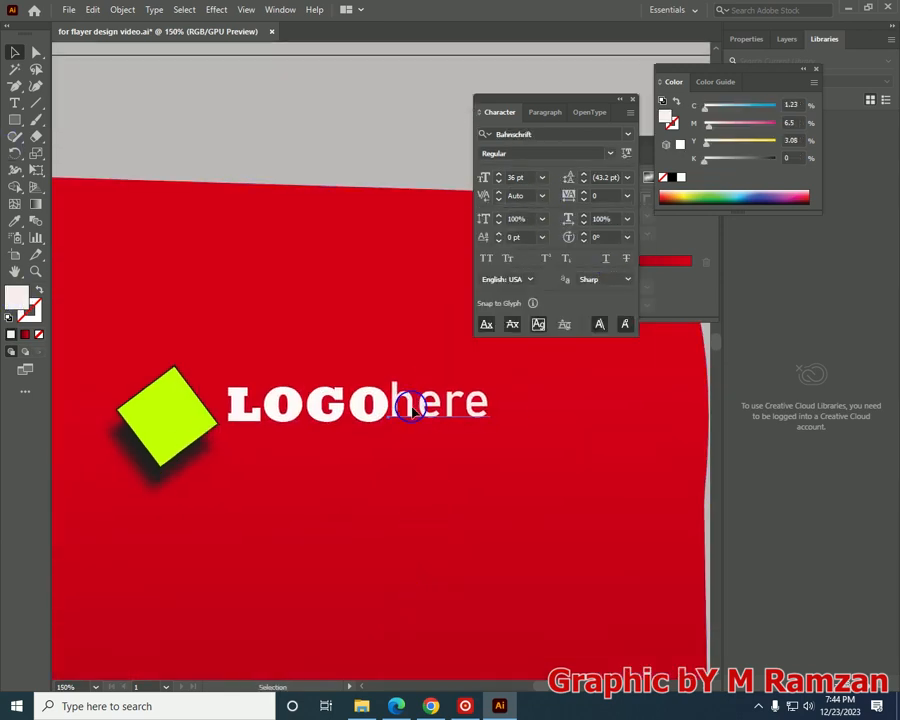
pyautogui.click(364, 502)
pyautogui.click(399, 408)
pyautogui.hotkey('ctrl', '-')
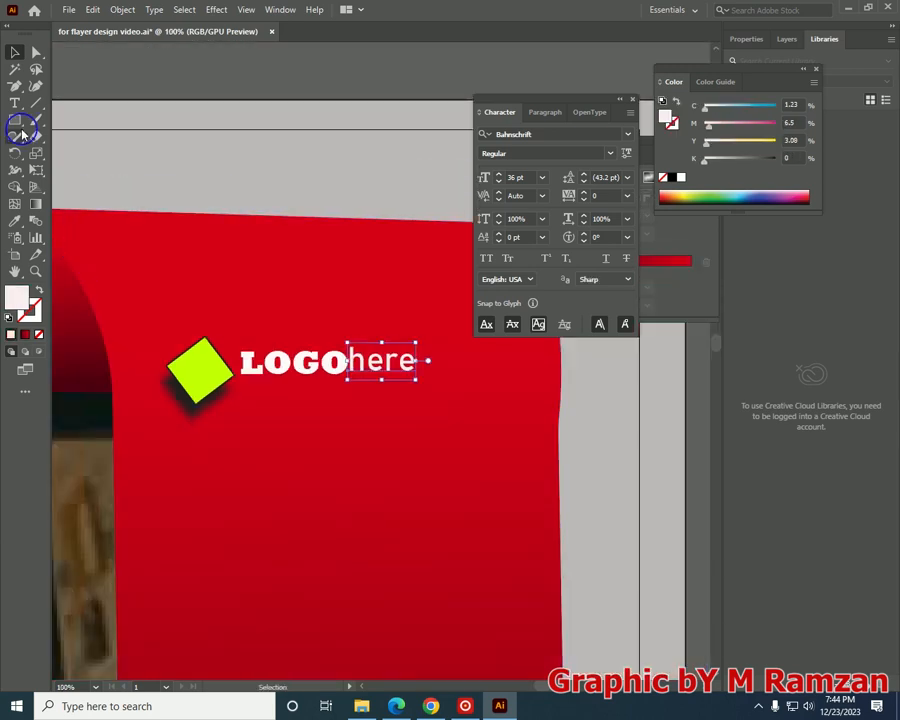
pyautogui.click(15, 104)
pyautogui.click(259, 404)
pyautogui.write('You can add t')
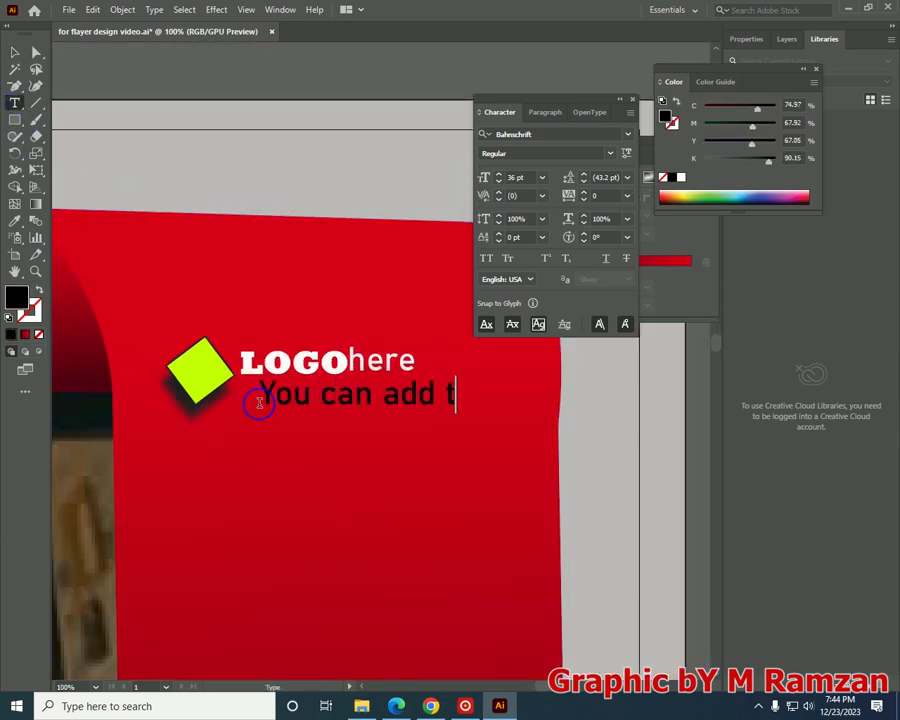
pyautogui.click(15, 52)
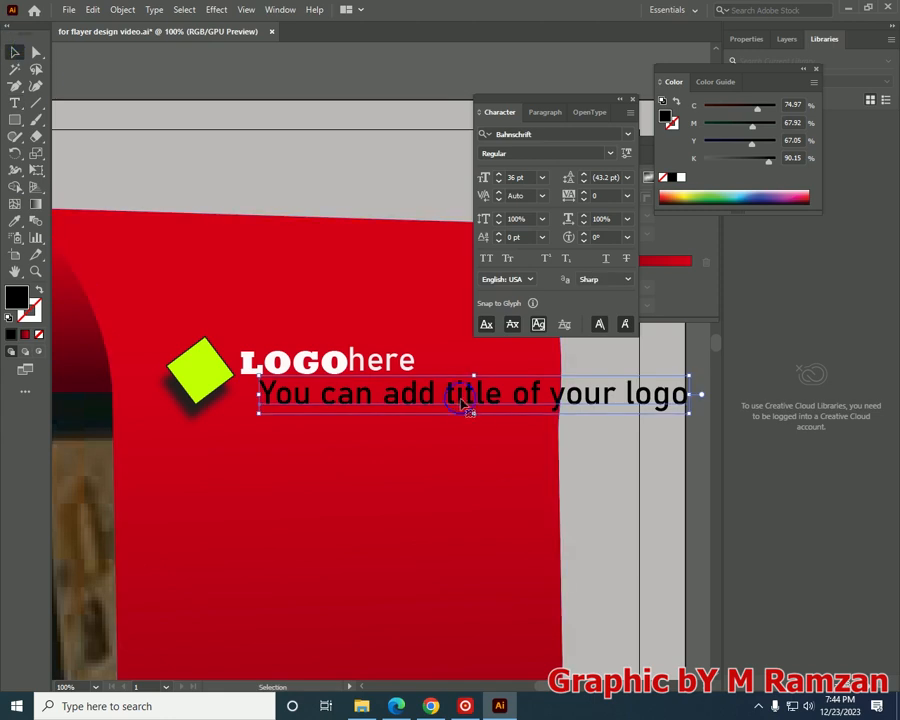
pyautogui.moveTo(466, 412); pyautogui.dragTo(417, 442)
# - Match the tagline's Bahnschrift font and near-white fill to the word "here"
pyautogui.click(628, 134)
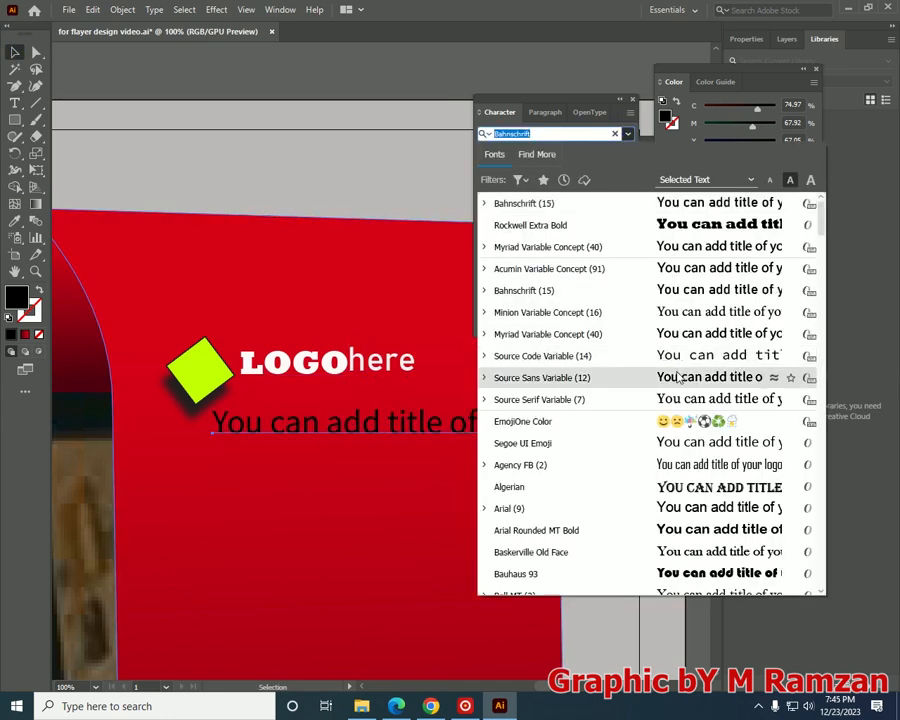
pyautogui.click(678, 385)
pyautogui.click(15, 220)
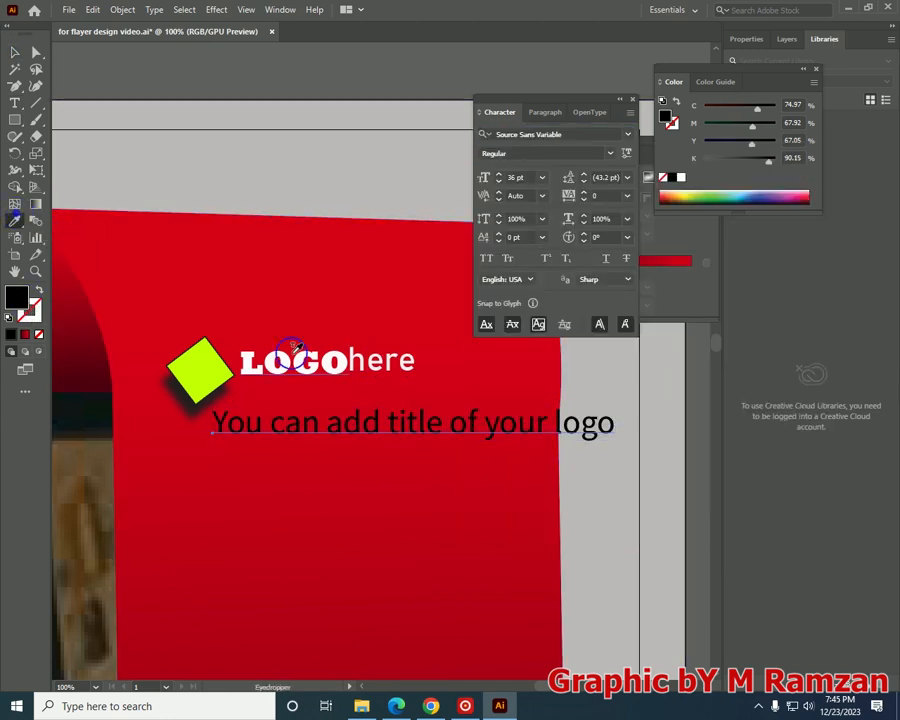
pyautogui.click(363, 358)
pyautogui.click(15, 52)
# - Set the tagline's size to 14 pt and place it directly beneath LOGO here
pyautogui.click(542, 178)
pyautogui.click(577, 354)
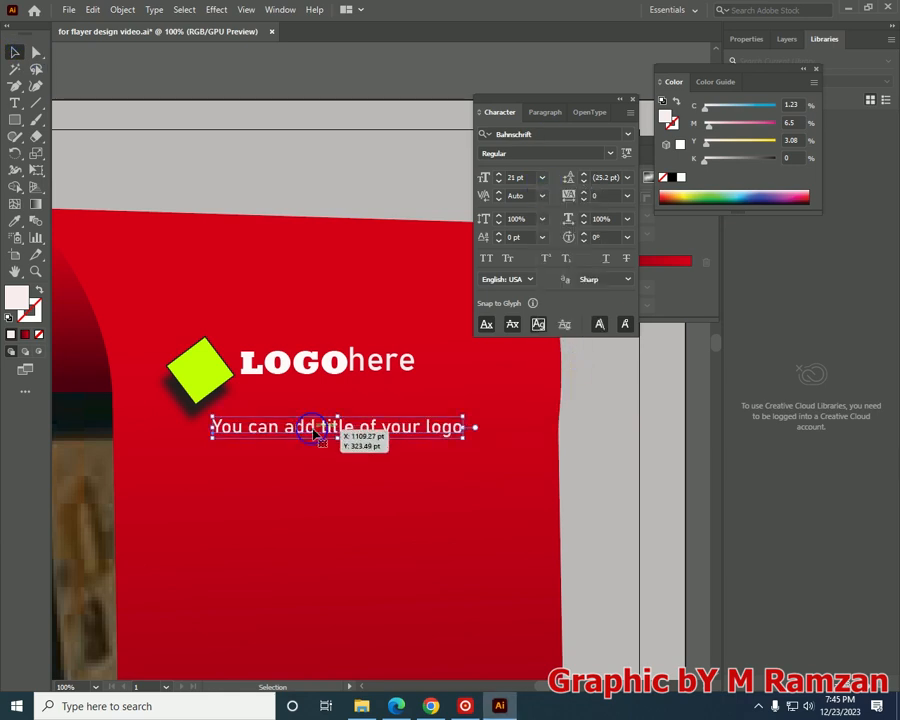
pyautogui.moveTo(313, 431); pyautogui.dragTo(342, 391)
pyautogui.click(542, 178)
pyautogui.click(577, 321)
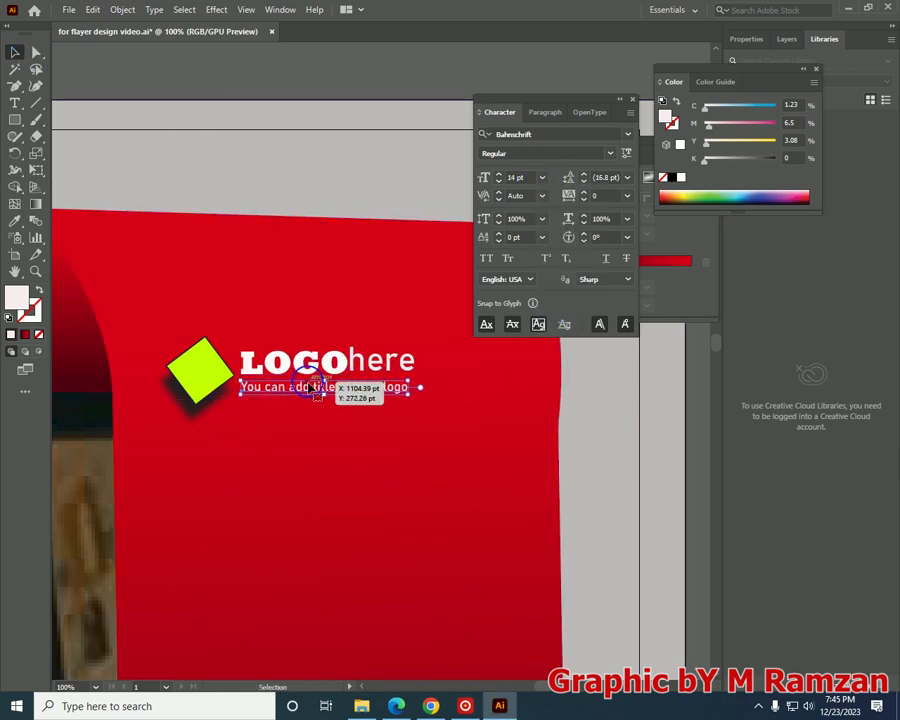
# - Remove the dark outline from the lime square of the logo
pyautogui.click(184, 381)
pyautogui.click(169, 390)
pyautogui.click(205, 377)
pyautogui.click(176, 357)
pyautogui.click(39, 334)
pyautogui.click(17, 298)
pyautogui.click(200, 372)
pyautogui.click(31, 311)
pyautogui.click(36, 334)
pyautogui.click(17, 296)
pyautogui.click(199, 140)
# - Group the lime square with its shadow and select the logo's three text objects
pyautogui.keyDown('shift'); pyautogui.click(178, 396); pyautogui.keyUp('shift')
pyautogui.hotkey('ctrl', 'g')
pyautogui.click(326, 367)
pyautogui.keyDown('shift'); pyautogui.click(371, 367); pyautogui.keyUp('shift')
pyautogui.keyDown('shift'); pyautogui.click(354, 389); pyautogui.keyUp('shift')
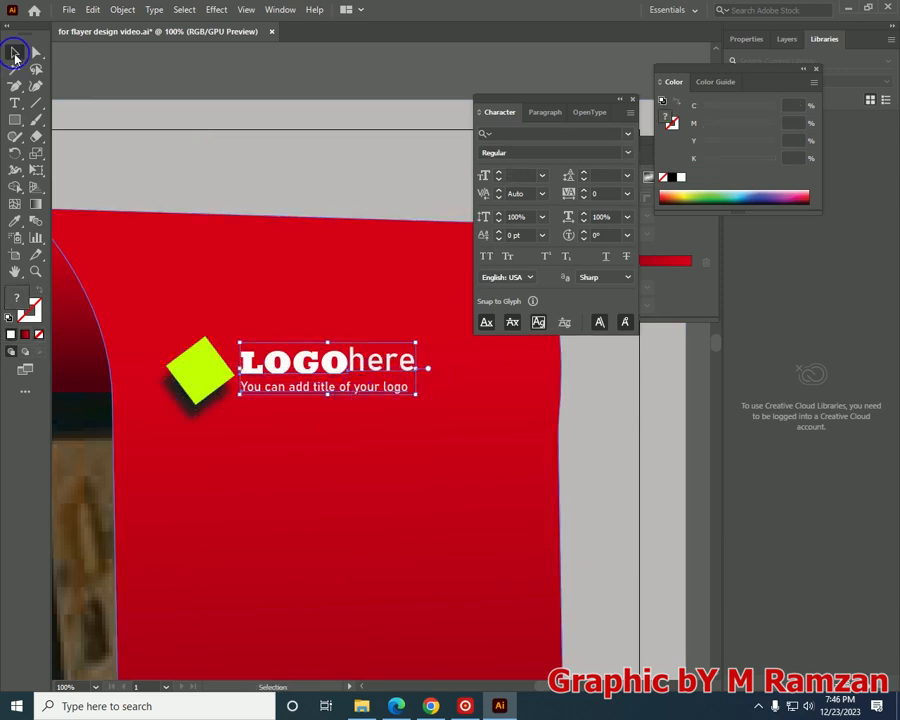
# - Add the text "Creative" on the ribbon below the logo in the Pristina font at 72 pt
pyautogui.scroll(-3, 216, 247)
pyautogui.press('t')
pyautogui.click(305, 370)
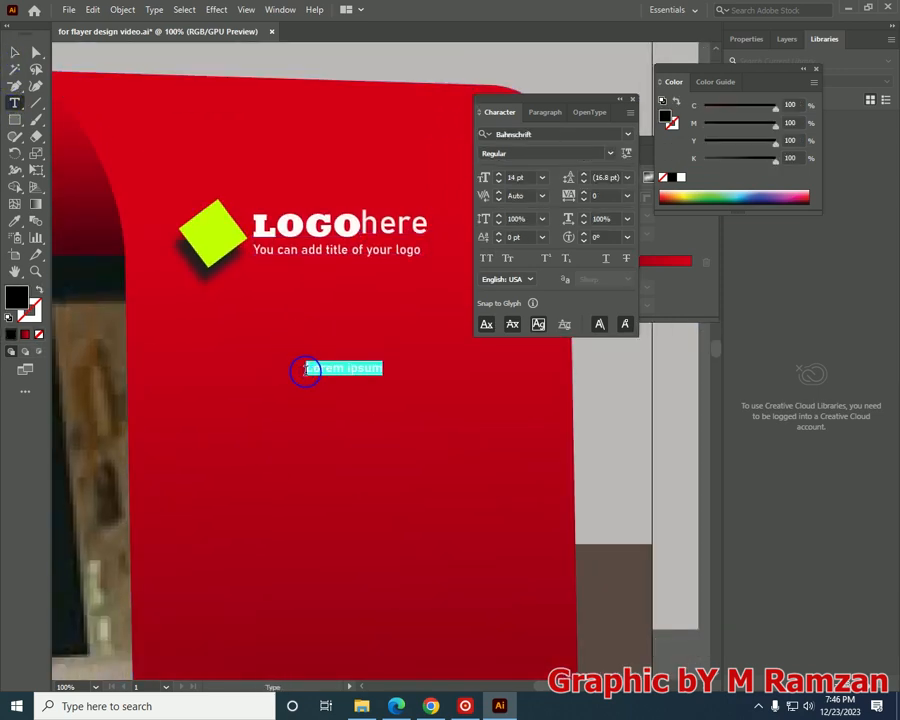
pyautogui.click(634, 136)
pyautogui.scroll(-15, 690, 390)
pyautogui.scroll(-10, 686, 360)
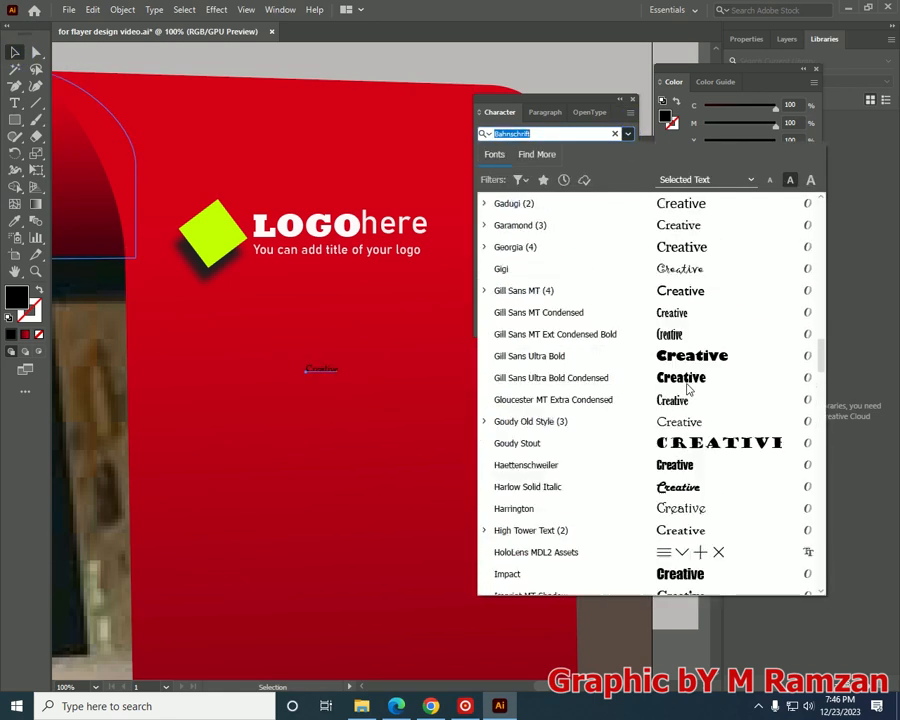
pyautogui.scroll(-12, 690, 480)
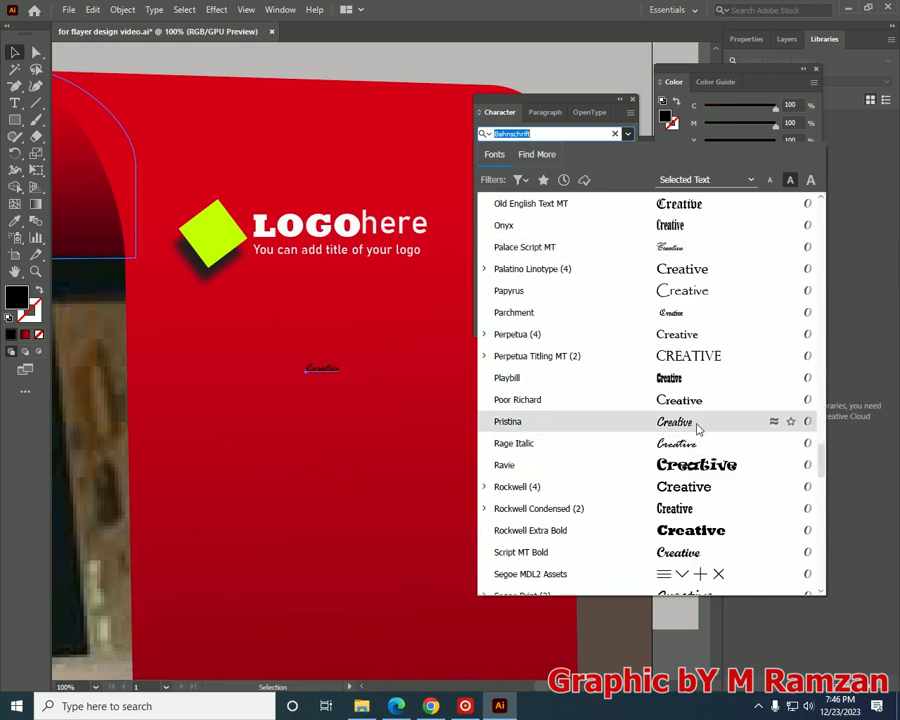
pyautogui.click(698, 428)
pyautogui.click(541, 176)
pyautogui.click(557, 418)
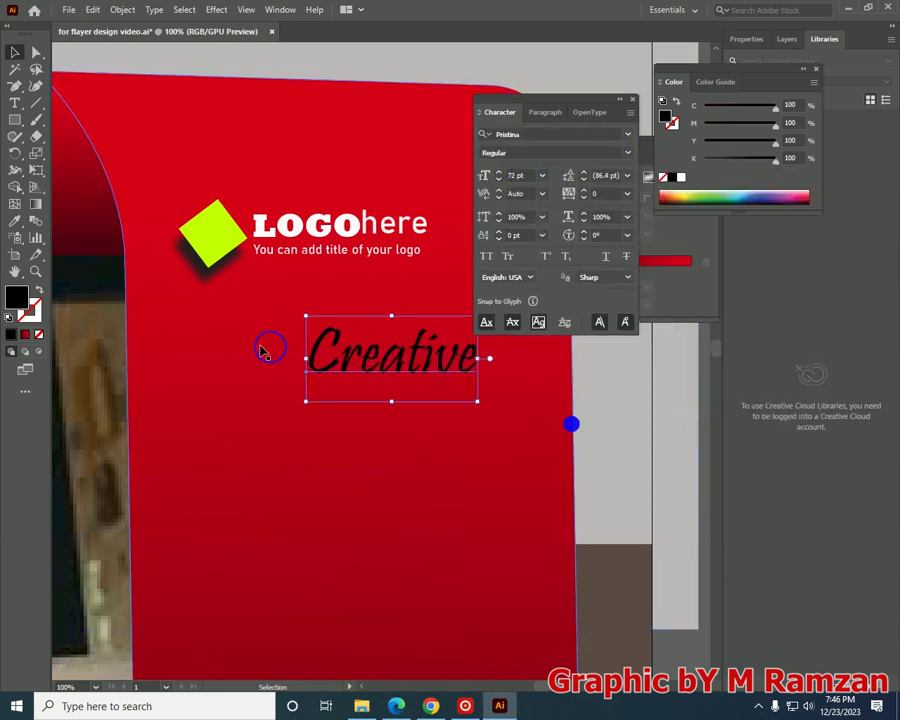
# - Fill "Creative" with a near-white color and move it down toward the ribbon's center, below the logo
pyautogui.doubleClick(16, 297)
pyautogui.click(267, 270)
pyautogui.click(577, 265)
pyautogui.moveTo(399, 350); pyautogui.dragTo(353, 407)
# - Switch to the Essentials Classic workspace and align "Creative" and the ribbon by their horizontal centers
pyautogui.keyDown('shift'); pyautogui.click(374, 414); pyautogui.keyUp('shift')
pyautogui.keyDown('shift'); pyautogui.click(368, 416); pyautogui.keyUp('shift')
pyautogui.click(668, 9)
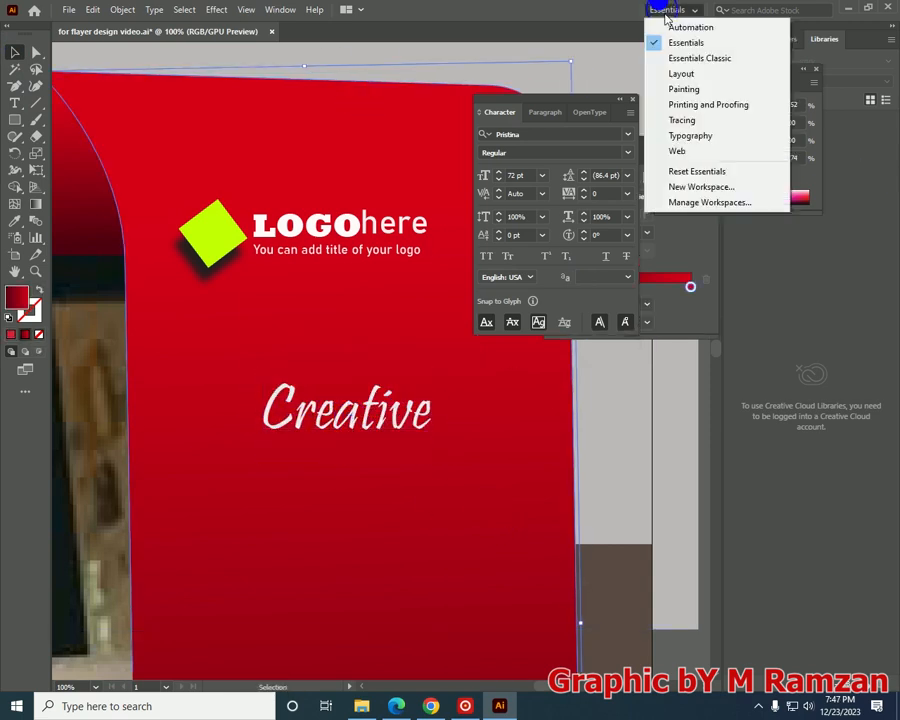
pyautogui.click(700, 61)
pyautogui.click(330, 430)
pyautogui.keyDown('shift'); pyautogui.click(509, 317); pyautogui.keyUp('shift')
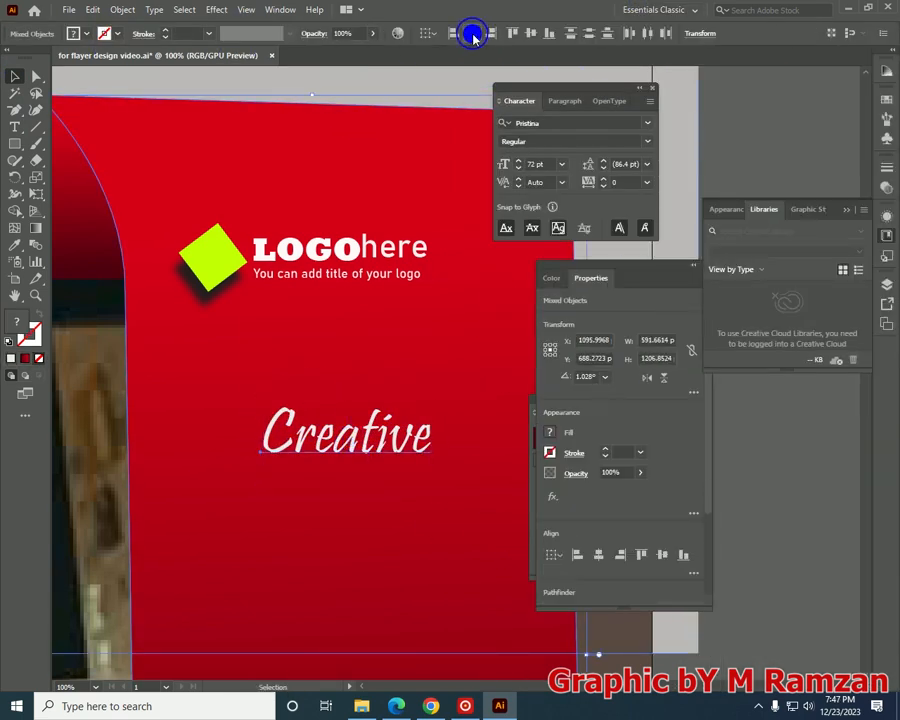
pyautogui.click(472, 34)
pyautogui.scroll(-4, 450, 298)
pyautogui.press('b')
pyautogui.moveTo(283, 125); pyautogui.dragTo(185, 169)
pyautogui.click(510, 375)
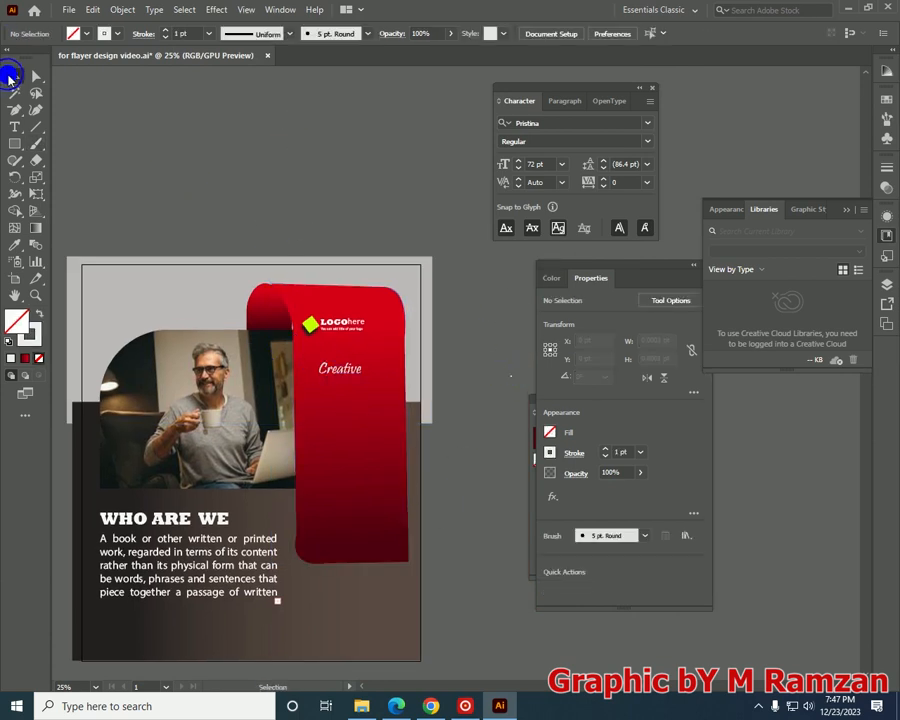
# - Move the lower corner anchor of the fold's back piece outward to meet the ribbon's front edge
pyautogui.hotkey('ctrl', '+')
pyautogui.hotkey('ctrl', '+')
pyautogui.hotkey('ctrl', '+')
pyautogui.moveTo(56, 215); pyautogui.dragTo(247, 328)
pyautogui.click(199, 265)
pyautogui.click(36, 77)
pyautogui.hotkey('ctrl', '+')
pyautogui.hotkey('ctrl', '+')
pyautogui.moveTo(299, 159); pyautogui.dragTo(380, 620)
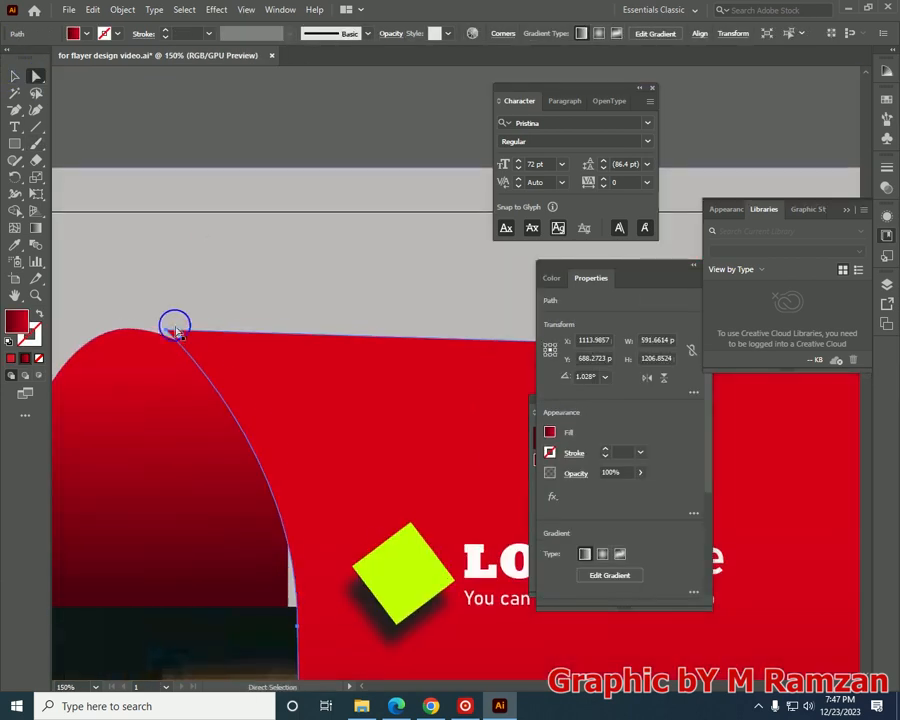
pyautogui.click(175, 330)
pyautogui.moveTo(286, 609); pyautogui.dragTo(297, 608)
pyautogui.click(16, 76)
pyautogui.click(145, 121)
# - Add the text "Business" on the ribbon below "Creative"
pyautogui.hotkey('ctrl', '-')
pyautogui.hotkey('ctrl', '-')
pyautogui.hotkey('ctrl', '-')
pyautogui.moveTo(440, 551); pyautogui.dragTo(184, 414)
pyautogui.press('t')
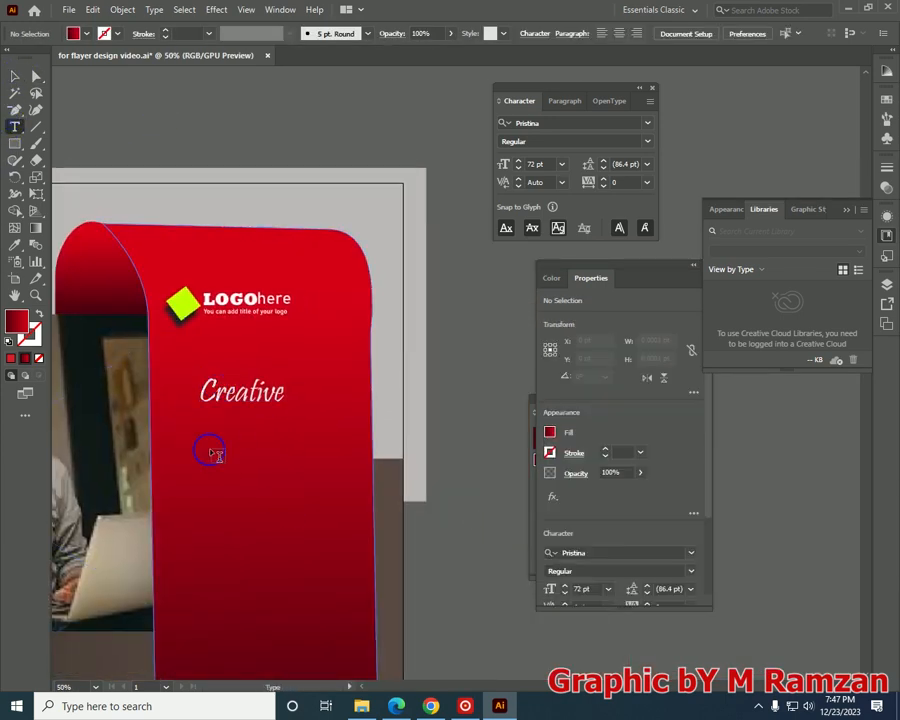
pyautogui.click(216, 438)
pyautogui.write('Bsi')
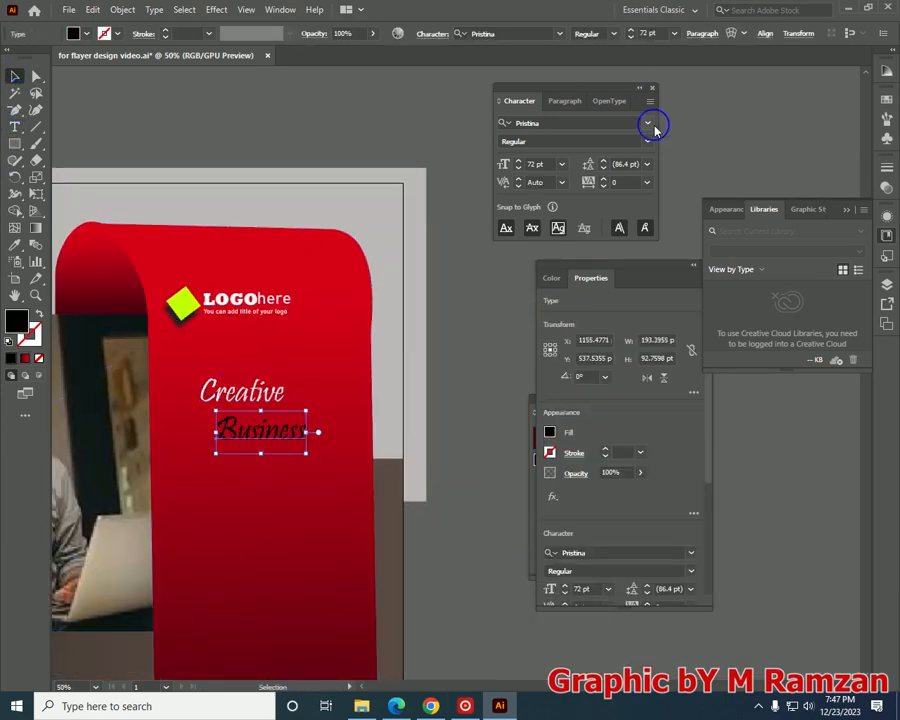
# - Set the word "Business" in the Cooper Black font
pyautogui.click(648, 124)
pyautogui.click(717, 255)
pyautogui.click(648, 124)
pyautogui.scroll(20, 716, 367)
pyautogui.scroll(-8, 715, 480)
pyautogui.click(708, 344)
# - Fill the word "Business" with a lime green color
pyautogui.doubleClick(15, 321)
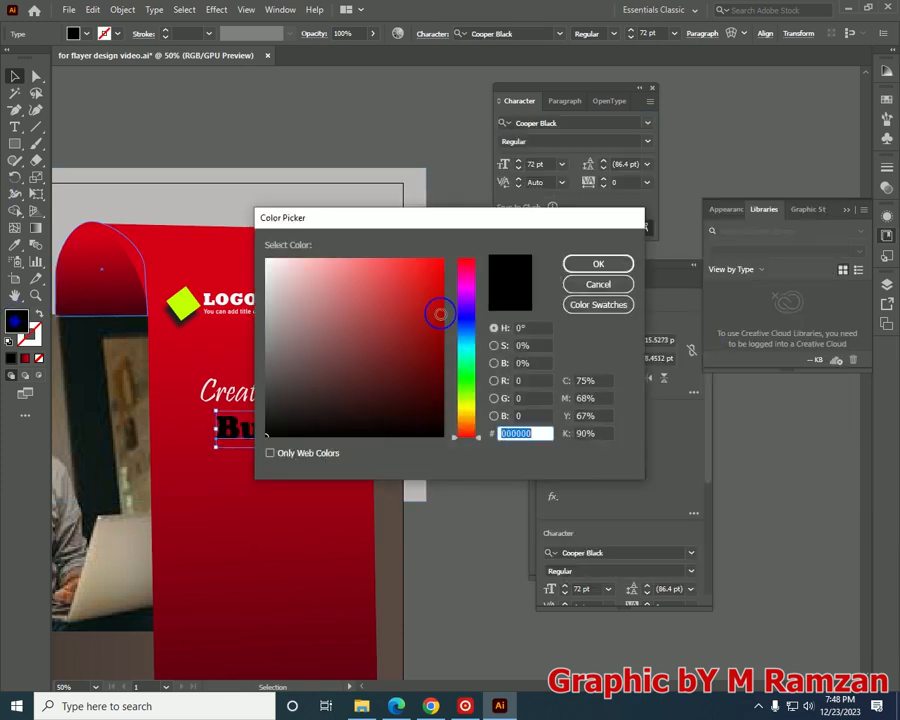
pyautogui.click(466, 397)
pyautogui.click(441, 262)
pyautogui.click(598, 263)
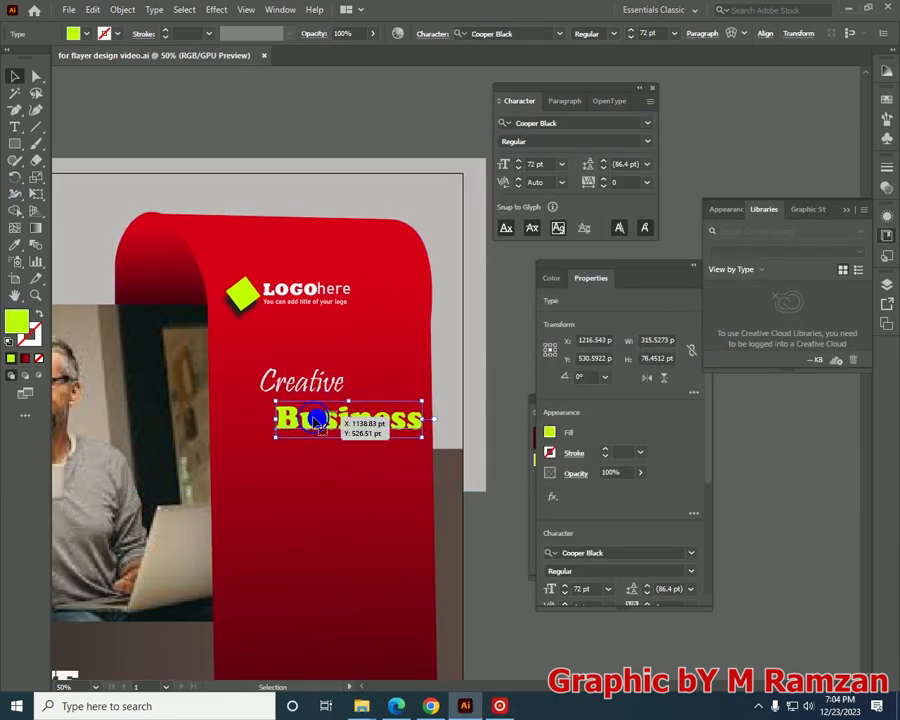
# - Place "Business" directly beneath "Creative" and align both words by their horizontal centers
pyautogui.moveTo(317, 425); pyautogui.dragTo(275, 409)
pyautogui.click(293, 380)
pyautogui.keyDown('shift'); pyautogui.click(354, 398); pyautogui.keyUp('shift')
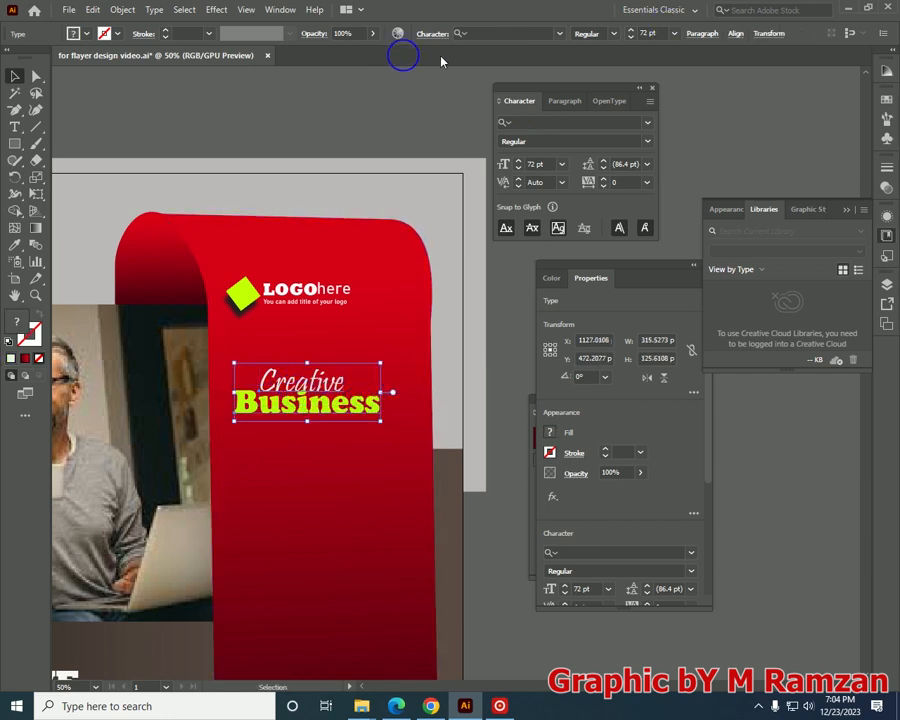
pyautogui.click(887, 45)
pyautogui.click(280, 9)
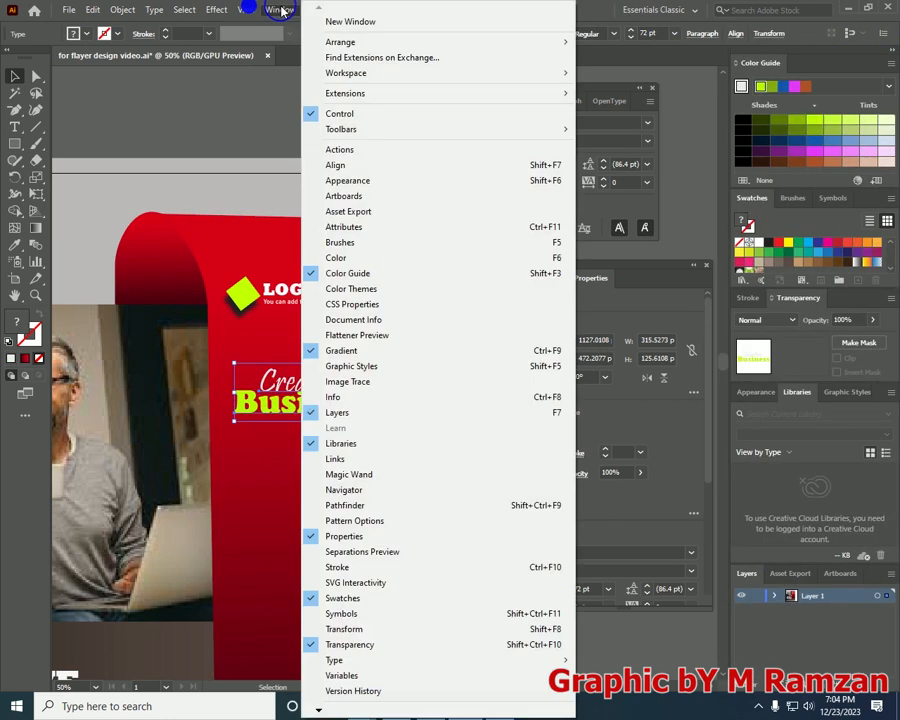
pyautogui.click(340, 165)
pyautogui.click(545, 135)
pyautogui.moveTo(606, 81); pyautogui.dragTo(178, 73)
# - Set the font size of "Business" to 60 pt
pyautogui.click(562, 165)
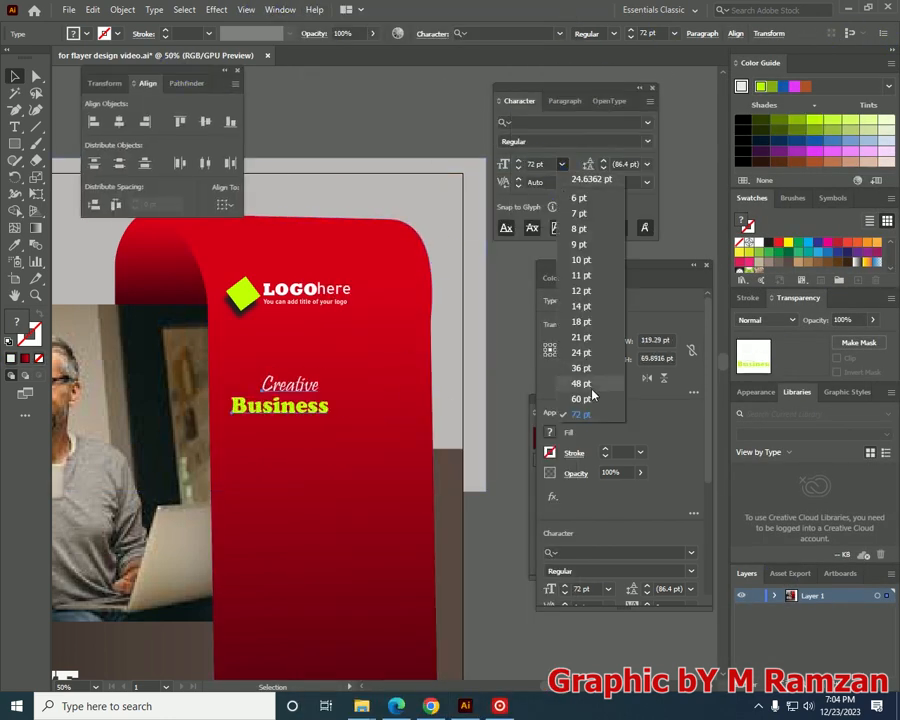
pyautogui.click(434, 130)
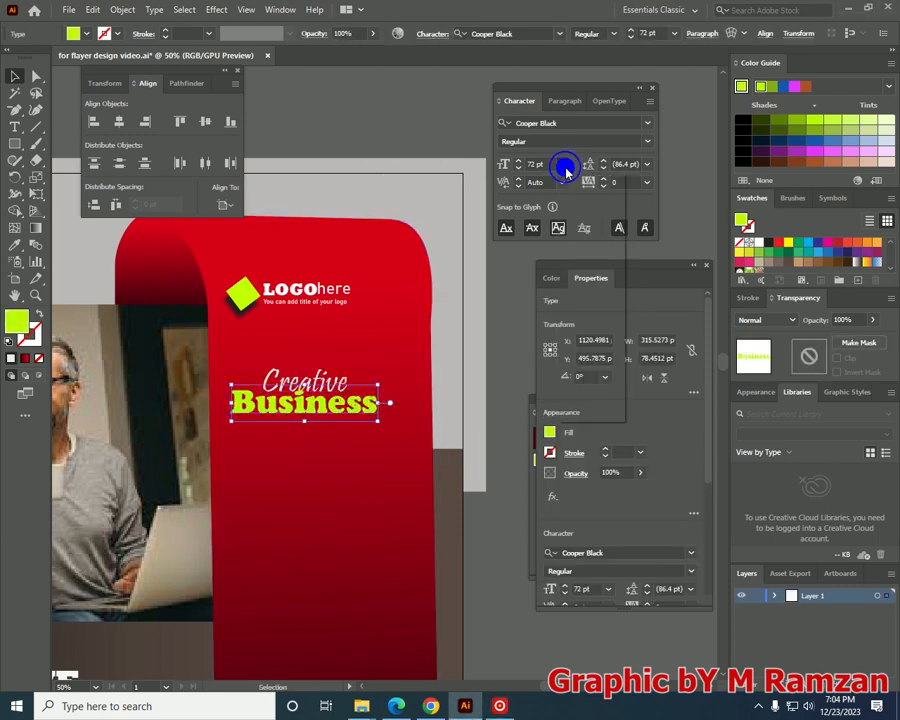
pyautogui.click(562, 165)
pyautogui.click(580, 400)
pyautogui.click(118, 126)
pyautogui.click(530, 251)
# - Align "Creative", "Business" and the ribbon by their horizontal centers
pyautogui.moveTo(299, 371)
pyautogui.mouseDown()
pyautogui.moveTo(318, 378)
pyautogui.moveTo(311, 374)
pyautogui.mouseUp()
pyautogui.click(310, 396)
pyautogui.keyDown('shift'); pyautogui.click(313, 399); pyautogui.keyUp('shift')
pyautogui.click(301, 384)
pyautogui.keyDown('shift'); pyautogui.click(364, 408); pyautogui.keyUp('shift')
pyautogui.keyDown('shift'); pyautogui.click(404, 395); pyautogui.keyUp('shift')
pyautogui.click(123, 121)
pyautogui.click(459, 143)
# - Shift the fold's dark back piece slightly right to rejoin the ribbon's front
pyautogui.click(177, 291)
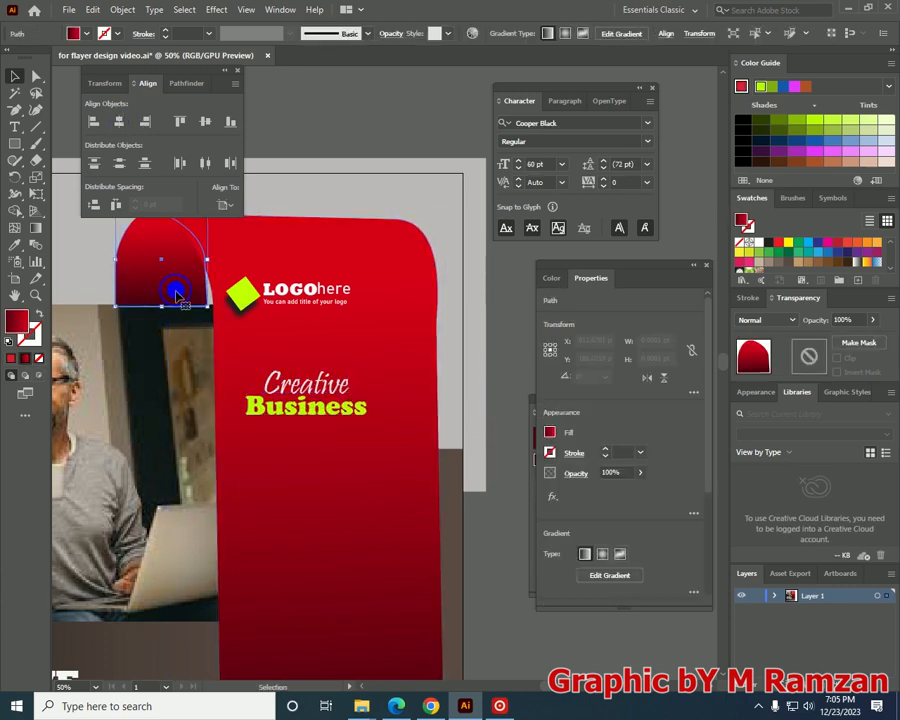
pyautogui.moveTo(180, 280); pyautogui.dragTo(187, 280)
pyautogui.click(459, 143)
# - Enlarge "Creative" and "Business" together to span most of the ribbon's width
pyautogui.click(308, 391)
pyautogui.keyDown('shift'); pyautogui.click(343, 411); pyautogui.keyUp('shift')
pyautogui.moveTo(368, 420); pyautogui.dragTo(398, 426)
# - Add the text "Solutions" beneath "Business" and fill it with white
pyautogui.click(15, 127)
pyautogui.click(291, 443)
pyautogui.write('Solut')
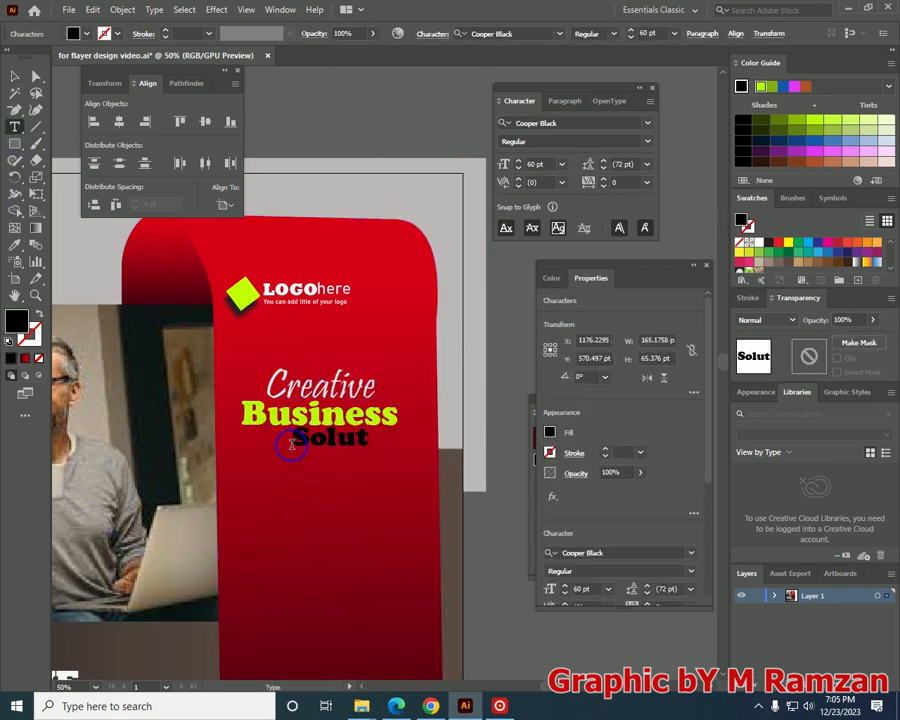
pyautogui.moveTo(358, 440); pyautogui.dragTo(354, 440)
pyautogui.doubleClick(17, 320)
pyautogui.click(269, 261)
pyautogui.click(597, 261)
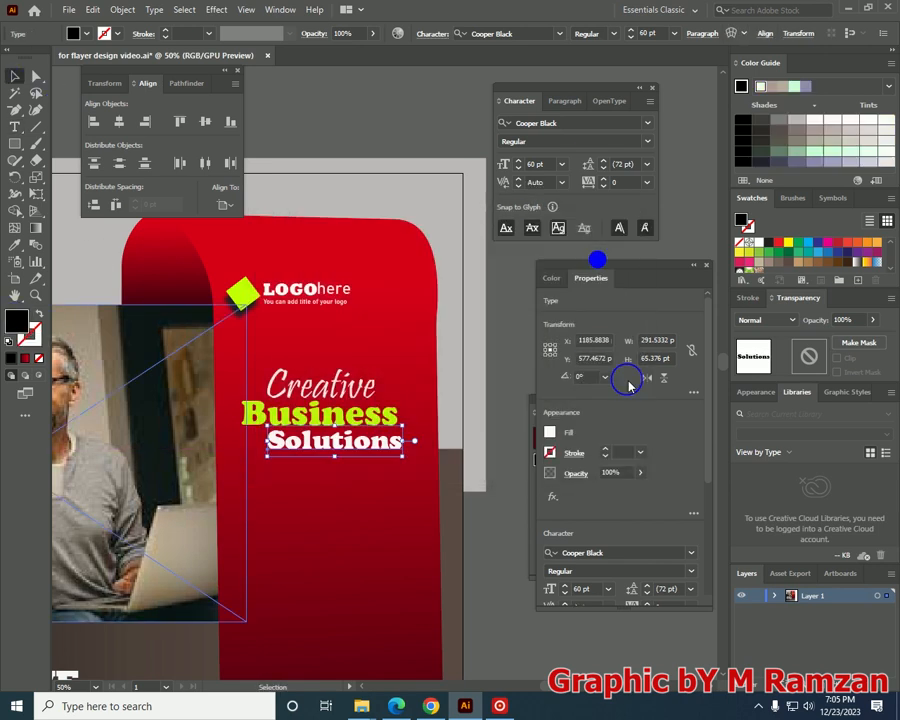
# - Set "Solutions" in the Berlin Sans FB font and position it close beneath "Business"
pyautogui.click(648, 123)
pyautogui.scroll(-3, 703, 530)
pyautogui.click(702, 480)
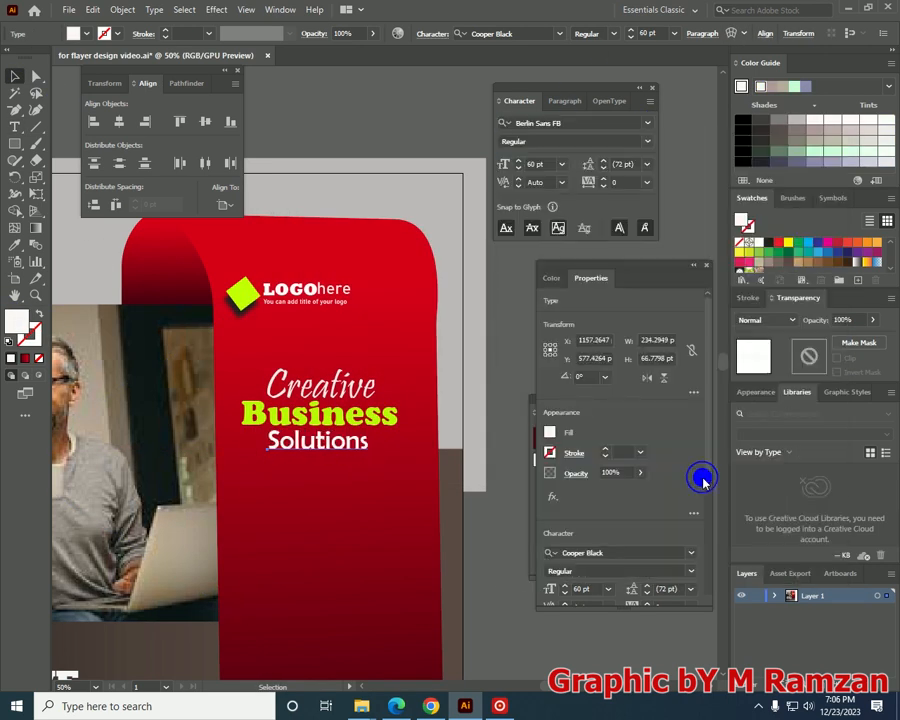
pyautogui.moveTo(320, 445); pyautogui.dragTo(319, 442)
# - Add the text "Agency" in the Rockwell Extra Bold font and place it just below "Solutions"
pyautogui.click(15, 127)
pyautogui.click(285, 472)
pyautogui.write('Agency')
pyautogui.press('Escape')
pyautogui.click(648, 123)
pyautogui.click(560, 234)
pyautogui.moveTo(352, 470); pyautogui.dragTo(316, 458)
# - Set the font size of "Agency" to 74 pt and nudge the word left beneath the heading
pyautogui.click(563, 167)
pyautogui.click(566, 166)
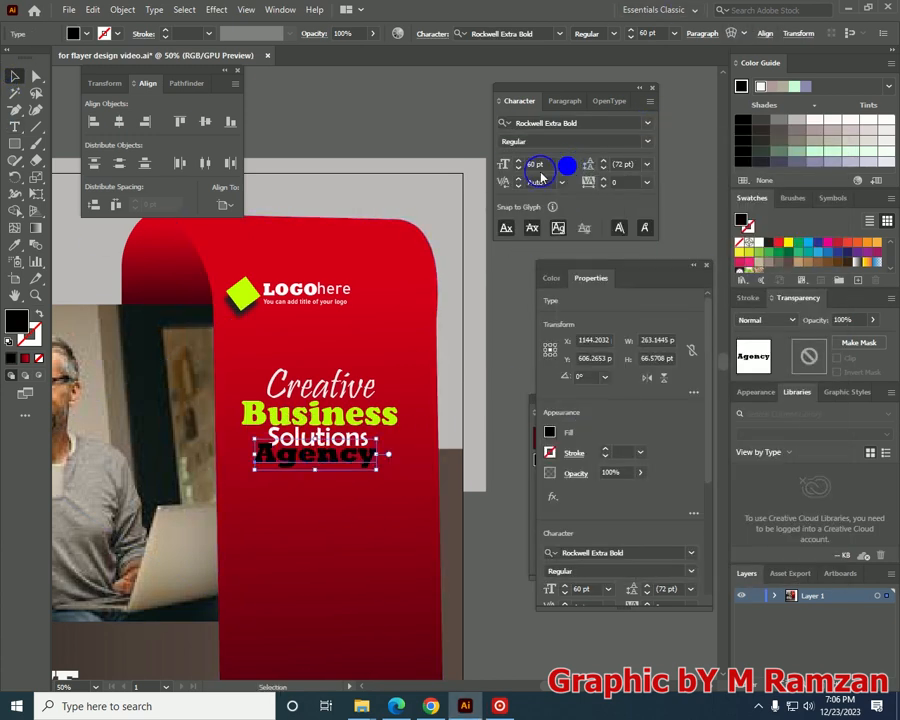
pyautogui.click(517, 164)
pyautogui.click(15, 77)
pyautogui.press('Left')
pyautogui.press('Left')
pyautogui.press('Left')
pyautogui.press('Left')
pyautogui.press('Left')
pyautogui.press('Left')
pyautogui.press('Left')
pyautogui.press('Left')
pyautogui.press('Left')
pyautogui.press('Left')
pyautogui.press('Left')
pyautogui.press('Left')
pyautogui.press('Left')
pyautogui.press('Left')
pyautogui.press('Left')
pyautogui.press('Left')
pyautogui.press('Left')
pyautogui.press('Left')
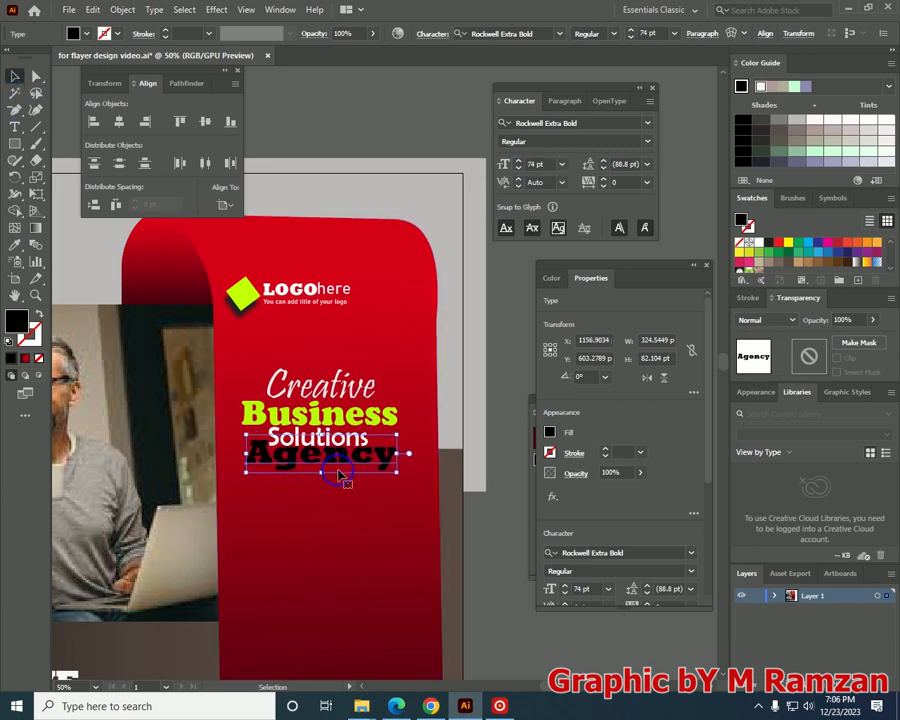
# - Fill the word "Agency" with white
pyautogui.doubleClick(15, 324)
pyautogui.click(267, 258)
pyautogui.click(601, 264)
pyautogui.click(400, 135)
pyautogui.moveTo(396, 460); pyautogui.dragTo(422, 336)
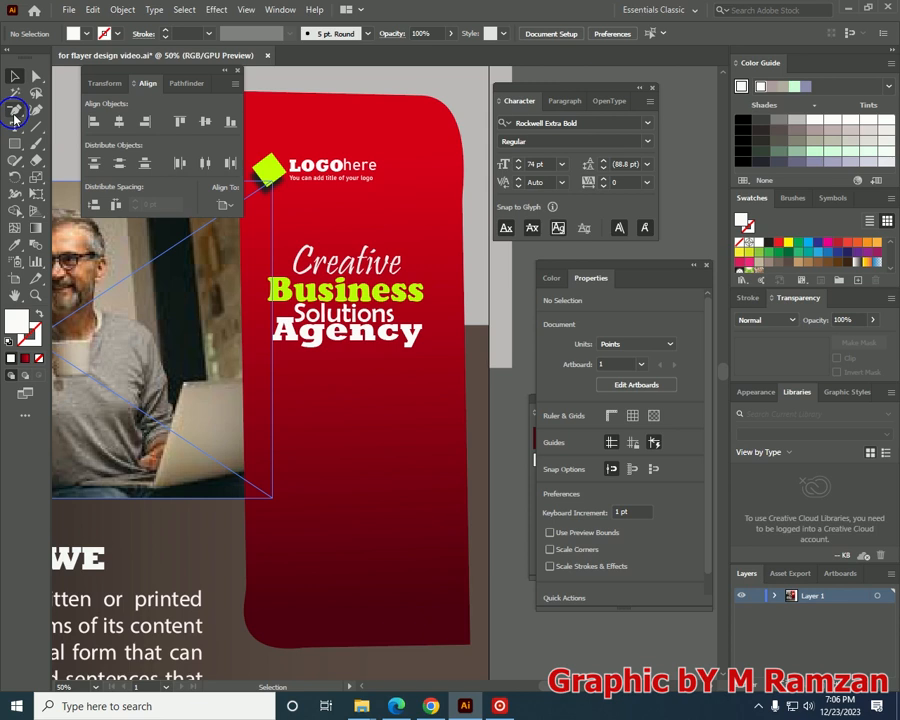
# - Draw a horizontal line about 131 pt long low on the red ribbon and give it a 5 pt light stroke
pyautogui.click(36, 127)
pyautogui.moveTo(267, 490); pyautogui.dragTo(328, 490)
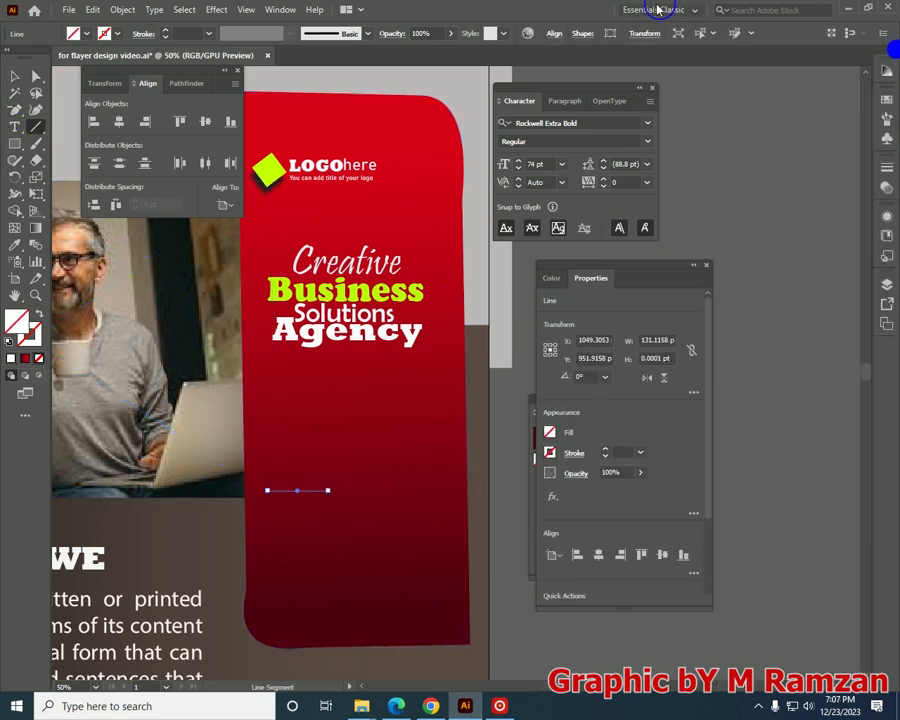
pyautogui.click(290, 9)
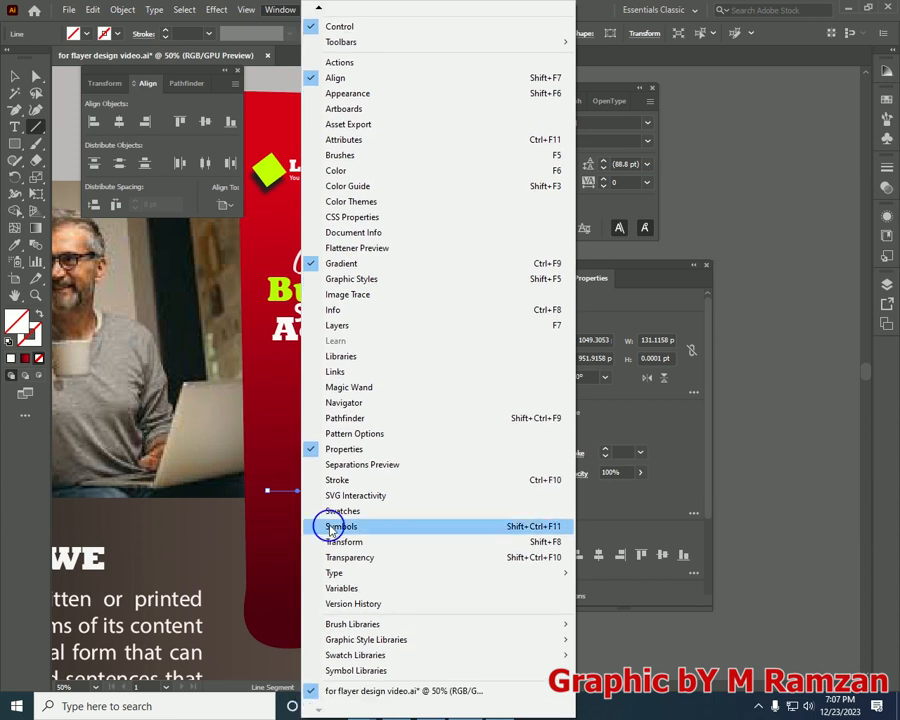
pyautogui.click(320, 556)
pyautogui.click(864, 162)
pyautogui.click(800, 174)
pyautogui.click(16, 77)
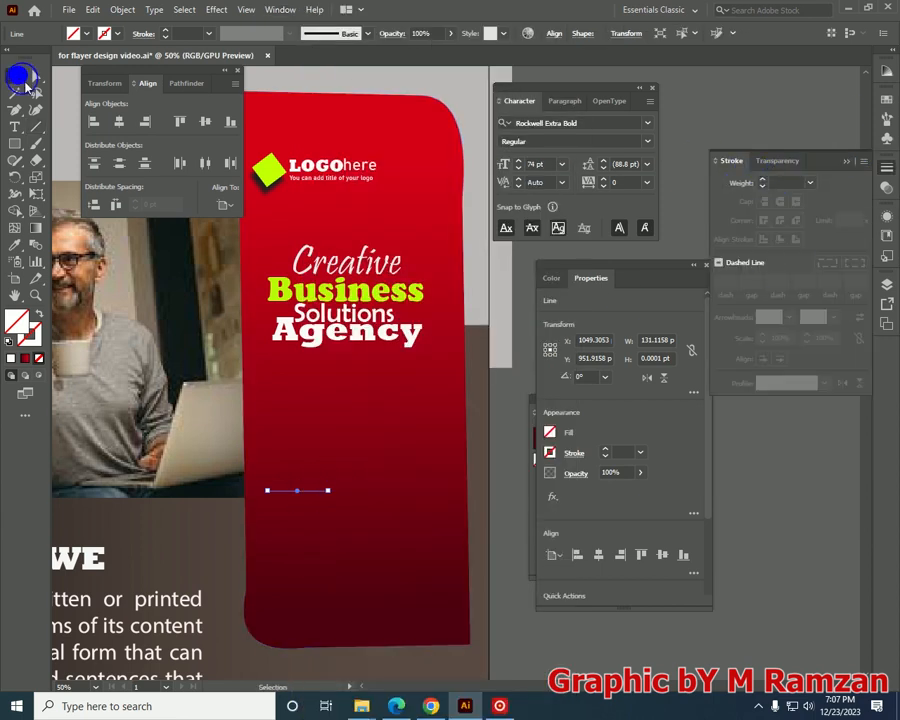
pyautogui.click(809, 184)
pyautogui.click(826, 304)
# - Add a triangular arrowhead to the line's start and a round one to its end, and shorten the line to about 111 pt
pyautogui.click(788, 318)
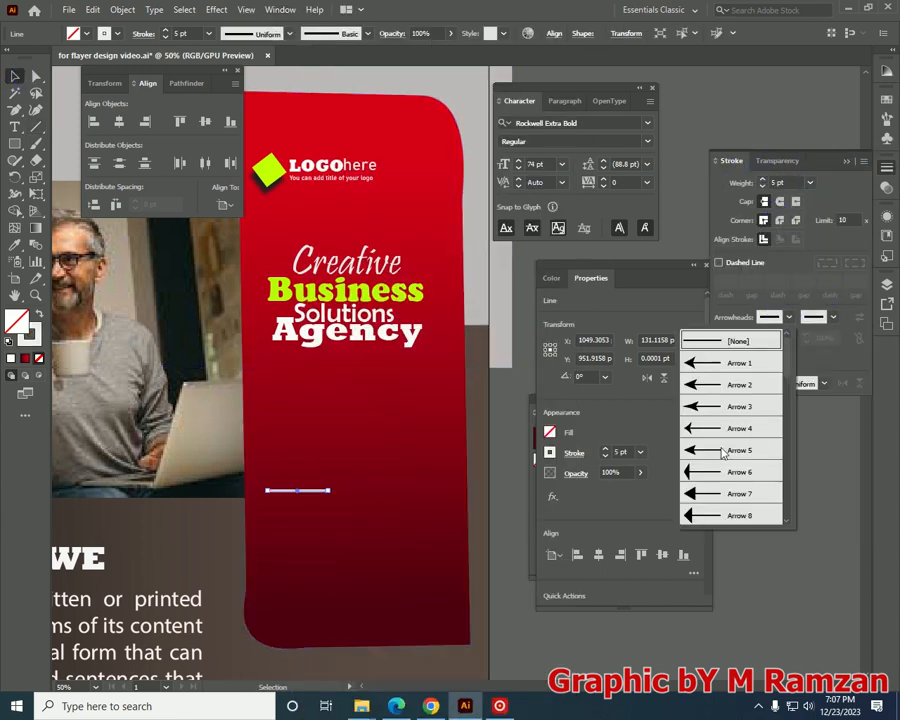
pyautogui.click(734, 446)
pyautogui.click(833, 318)
pyautogui.scroll(-5, 778, 457)
pyautogui.click(780, 471)
pyautogui.click(321, 490)
pyautogui.hotkey('ctrl', '=')
pyautogui.hotkey('ctrl', '=')
pyautogui.moveTo(486, 444); pyautogui.dragTo(402, 469)
pyautogui.moveTo(425, 398); pyautogui.dragTo(412, 397)
# - Scale the triangular arrowhead to 83% and remove the round arrowhead from the line's other end
pyautogui.click(761, 359)
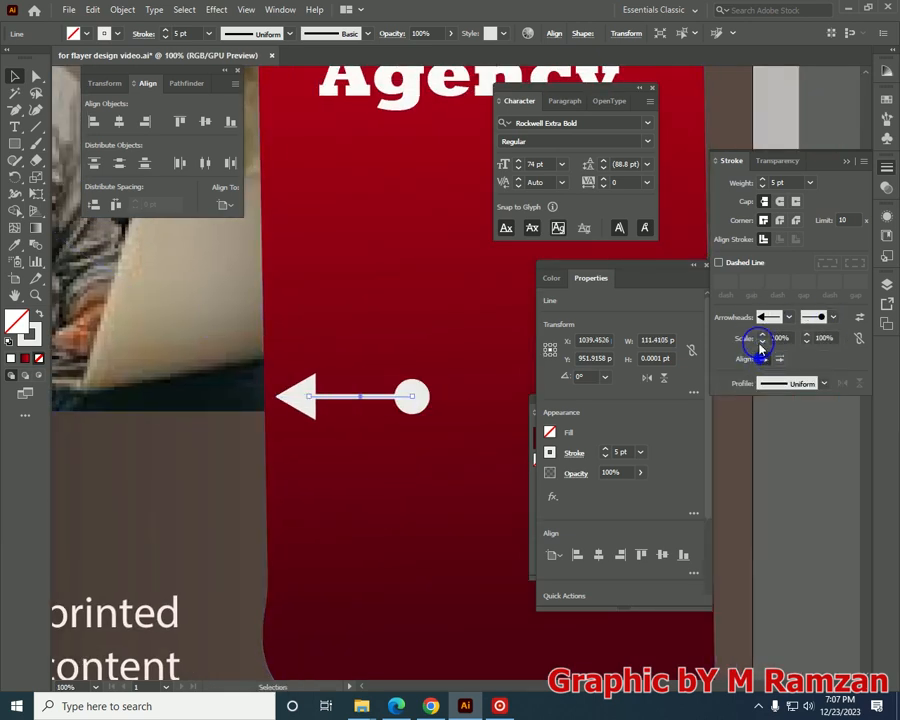
pyautogui.click(833, 318)
pyautogui.click(776, 341)
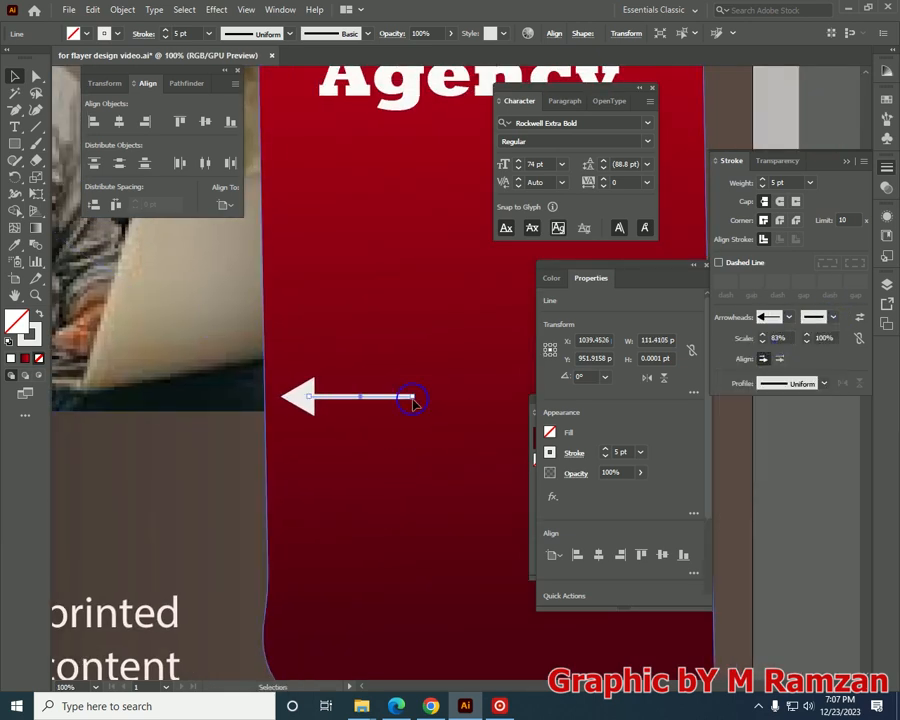
# - Shorten the arrow's shaft by moving its end anchor point close to the arrowhead
pyautogui.click(36, 76)
pyautogui.click(414, 400)
pyautogui.moveTo(346, 406); pyautogui.dragTo(347, 403)
pyautogui.click(15, 76)
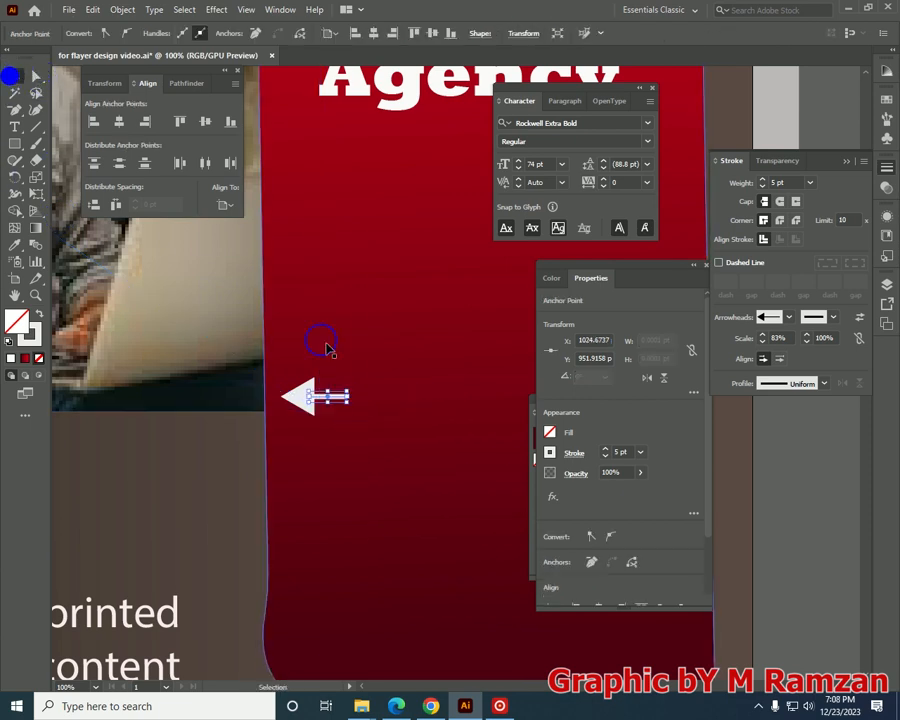
pyautogui.moveTo(293, 418); pyautogui.dragTo(300, 415)
# - Draw a circle over the arrow with a bright green fill and no stroke
pyautogui.click(15, 143)
pyautogui.click(84, 180)
pyautogui.moveTo(296, 358)
pyautogui.mouseDown()
pyautogui.moveTo(368, 410)
pyautogui.moveTo(380, 440)
pyautogui.mouseUp()
pyautogui.doubleClick(36, 338)
pyautogui.click(466, 392)
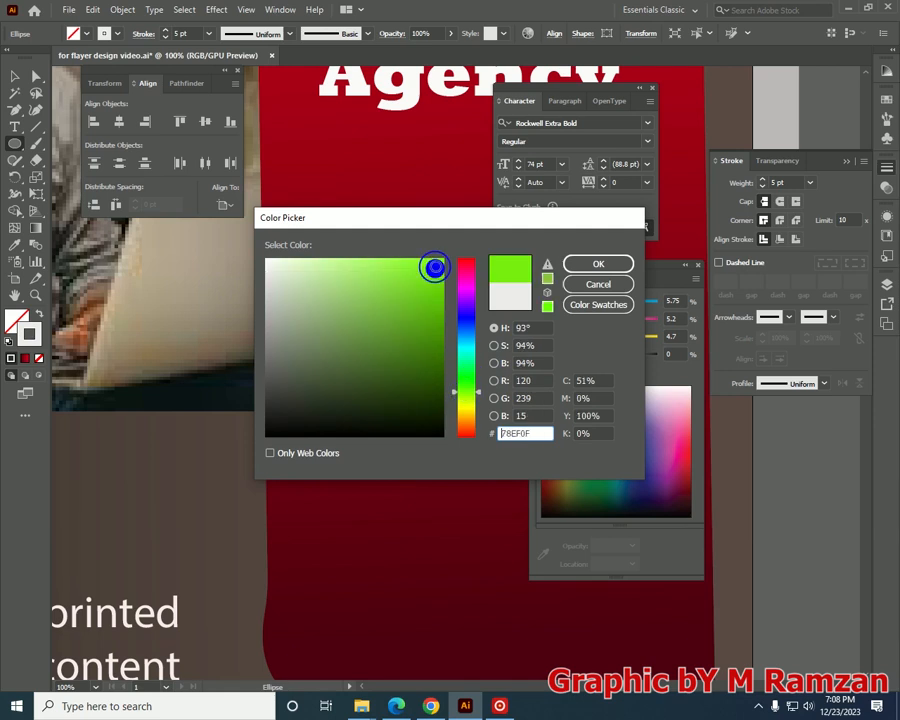
pyautogui.click(440, 262)
pyautogui.click(598, 263)
pyautogui.click(39, 314)
# - Move the green circle and the arrow beside the artboard, with the arrow pointing right and stacked in front of the circle
pyautogui.click(15, 76)
pyautogui.scroll(-1, 338, 400)
pyautogui.moveTo(151, 377)
pyautogui.mouseDown()
pyautogui.moveTo(241, 401)
pyautogui.moveTo(497, 392)
pyautogui.mouseUp()
pyautogui.moveTo(152, 367); pyautogui.dragTo(502, 386)
pyautogui.moveTo(470, 336); pyautogui.dragTo(493, 442)
pyautogui.click(488, 297)
pyautogui.click(484, 364)
pyautogui.rightClick(511, 389)
pyautogui.moveTo(600, 320)
pyautogui.click(681, 322)
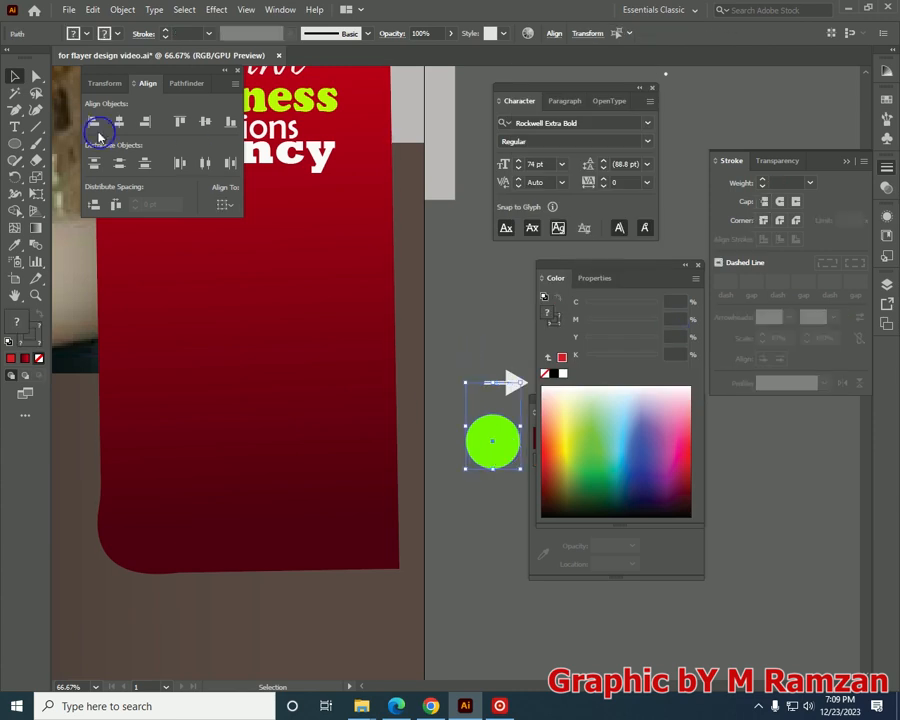
# - Align the arrow with the green circle's centre and shift it slightly left inside the circle
pyautogui.click(205, 122)
pyautogui.click(182, 122)
pyautogui.click(205, 122)
pyautogui.click(492, 401)
pyautogui.click(287, 297)
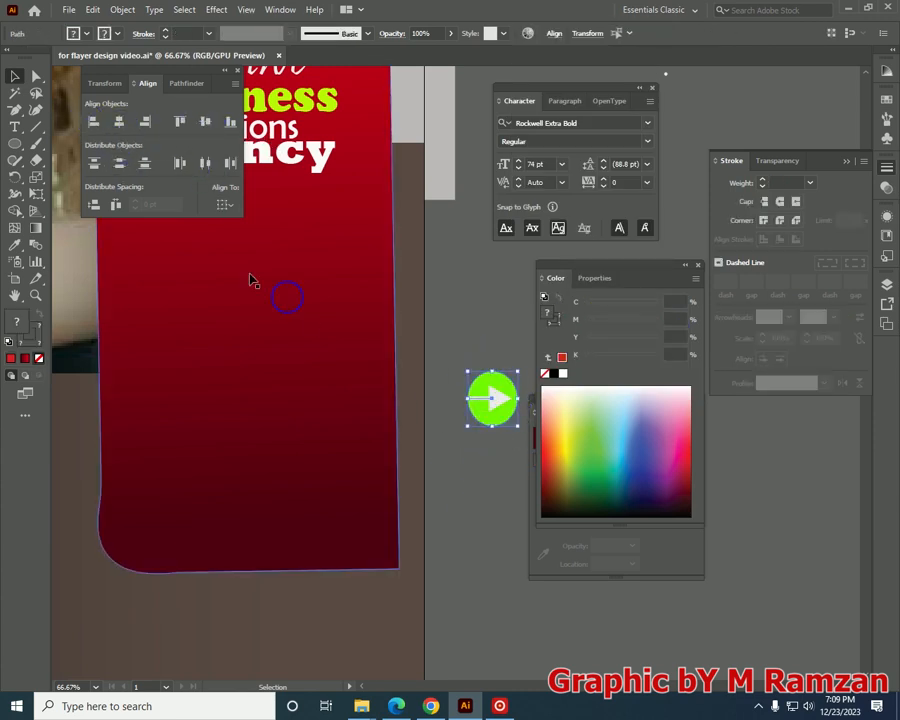
pyautogui.click(487, 443)
pyautogui.moveTo(498, 398); pyautogui.dragTo(486, 398)
# - Move the green arrow badge onto the ribbon below the heading and draw a wide rectangle around it
pyautogui.moveTo(498, 519); pyautogui.dragTo(460, 398)
pyautogui.click(500, 475)
pyautogui.hotkey('ctrl', '+')
pyautogui.hotkey('ctrl', '+')
pyautogui.moveTo(510, 434); pyautogui.dragTo(305, 410)
pyautogui.hotkey('ctrl', '-')
pyautogui.hotkey('ctrl', '-')
pyautogui.hotkey('ctrl', '-')
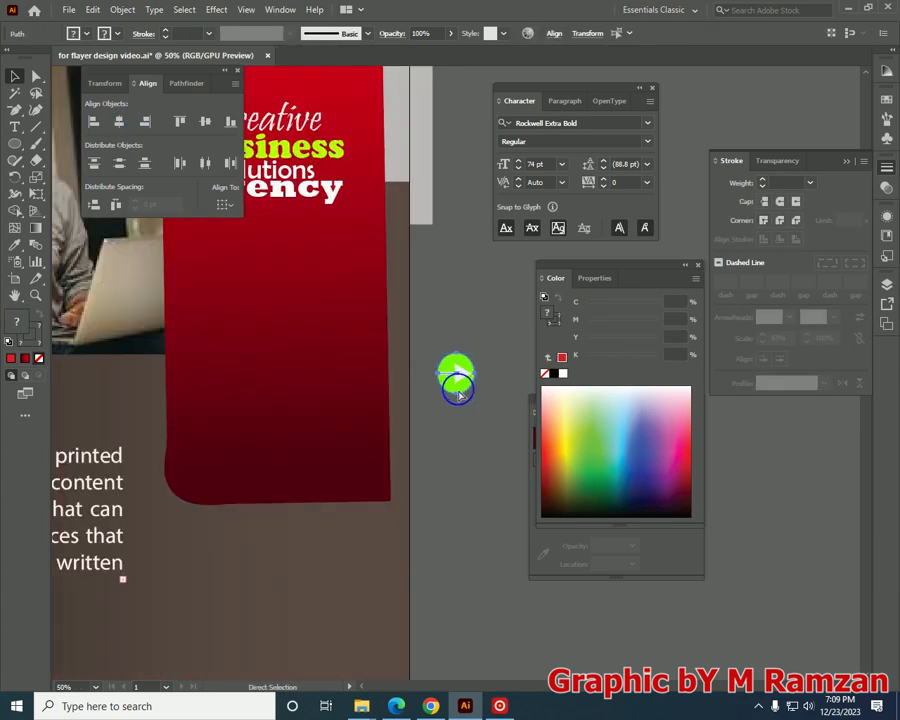
pyautogui.moveTo(195, 355); pyautogui.dragTo(350, 392)
pyautogui.click(15, 143)
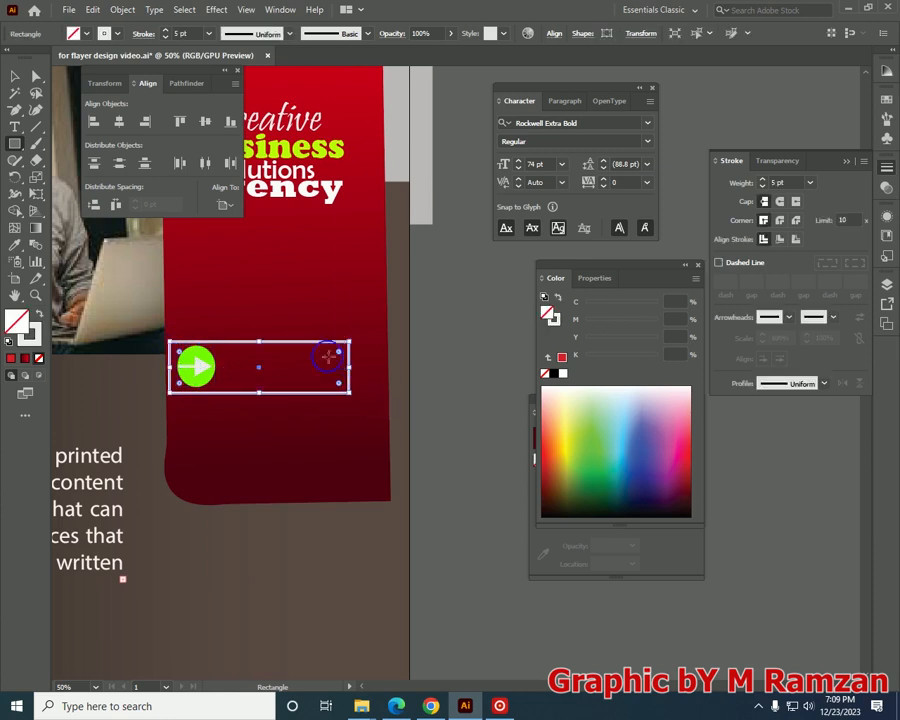
# - Round the rectangle's corners fully into a pill shape and give it an off-white fill with no stroke
pyautogui.doubleClick(12, 320)
pyautogui.click(598, 269)
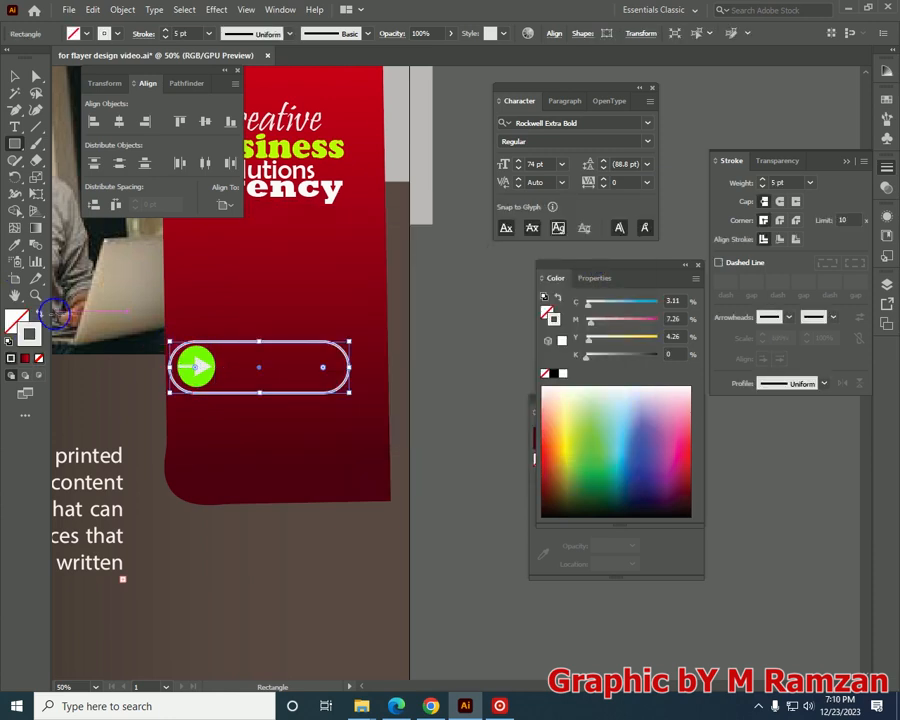
pyautogui.click(39, 314)
pyautogui.click(474, 273)
pyautogui.click(300, 369)
pyautogui.click(312, 208)
# - Arrange the off-white pill behind the green arrow badge
pyautogui.press('v')
pyautogui.rightClick(299, 368)
pyautogui.moveTo(360, 300)
pyautogui.click(478, 331)
# - Fit the arrow badge into the pill's left end and move both right to the middle of the ribbon
pyautogui.click(204, 361)
pyautogui.keyDown('shift'); pyautogui.click(283, 363); pyautogui.keyUp('shift')
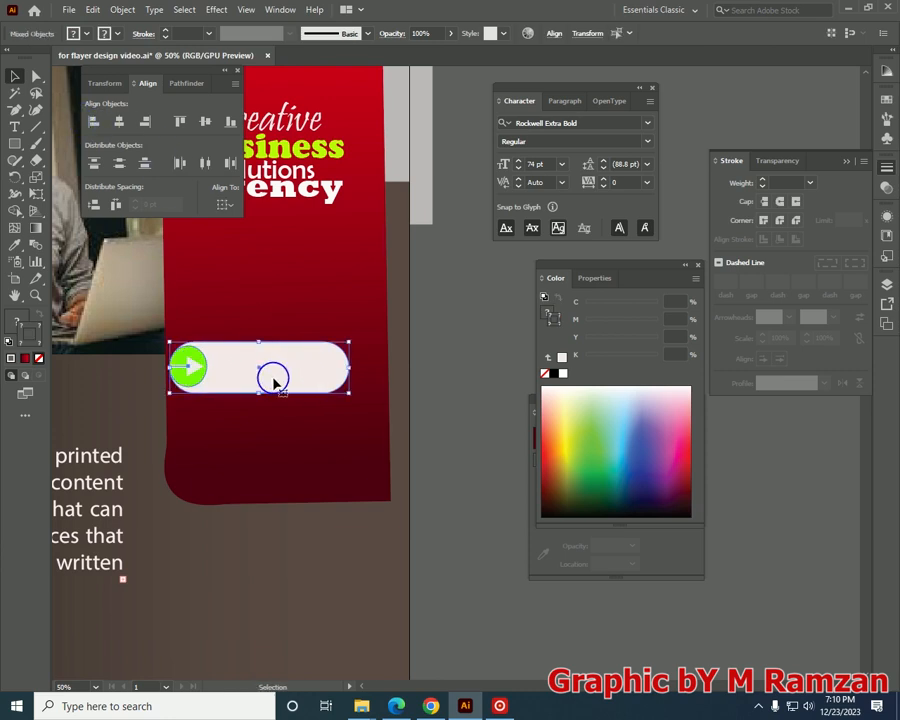
pyautogui.moveTo(275, 381); pyautogui.dragTo(295, 381)
pyautogui.hotkey('ctrl', '-')
pyautogui.hotkey('ctrl', '-')
pyautogui.click(488, 587)
pyautogui.hotkey('ctrl', '+')
pyautogui.hotkey('ctrl', '+')
pyautogui.click(221, 379)
# - Add the text "GET STARTED" on the pill in the Bahnschrift font
pyautogui.hotkey('ctrl', 'shift', 'a')
pyautogui.press('t')
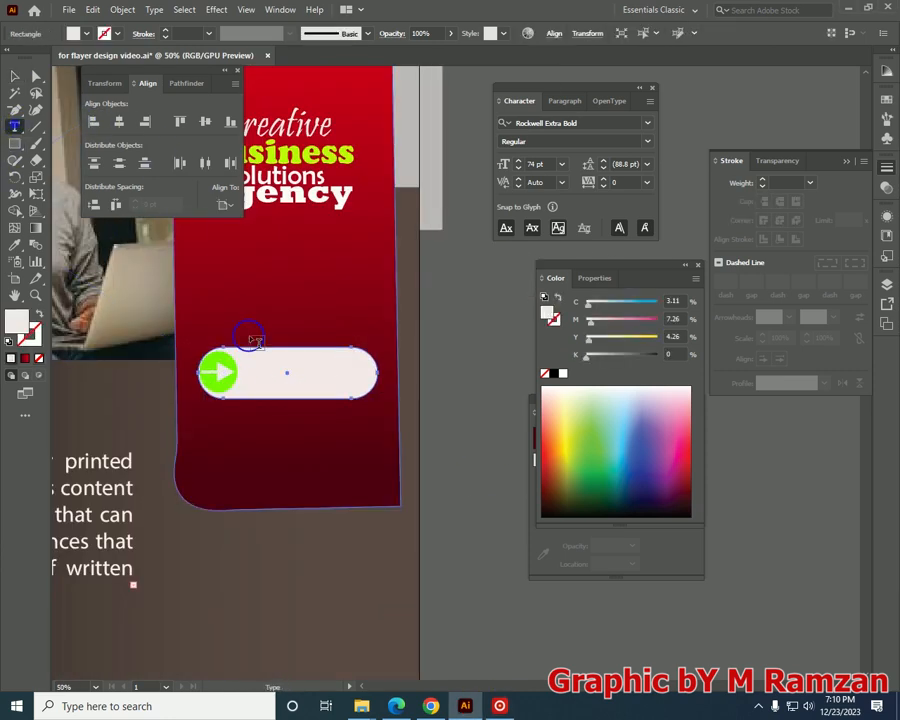
pyautogui.click(250, 366)
pyautogui.write('GET STARTED')
pyautogui.click(18, 77)
pyautogui.click(648, 123)
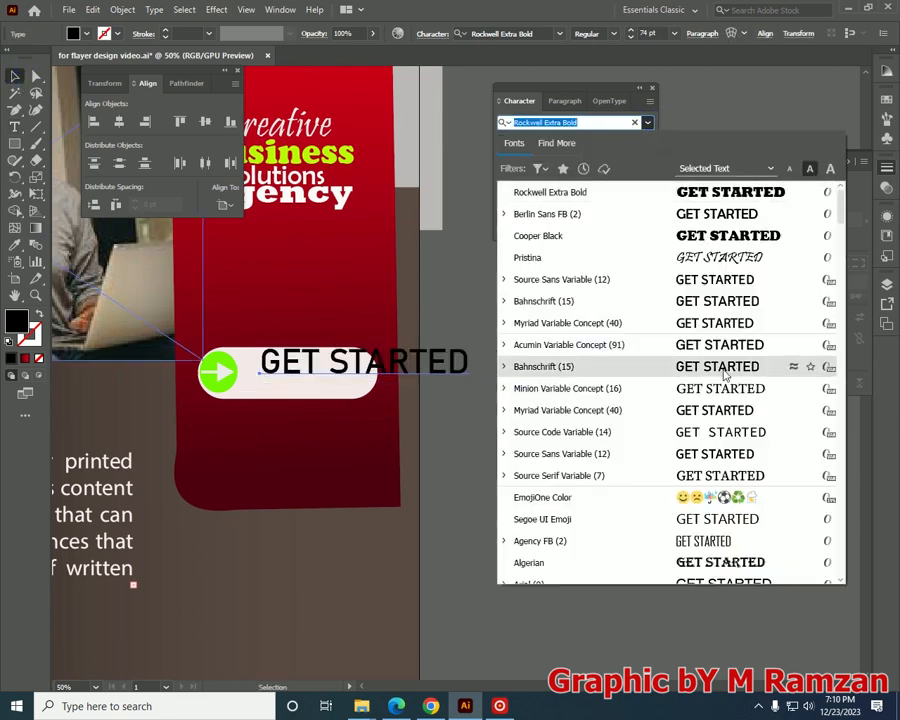
pyautogui.click(723, 368)
# - Reduce "GET STARTED" to 41 pt and position it inside the pill beside the arrow badge
pyautogui.click(562, 166)
pyautogui.click(583, 384)
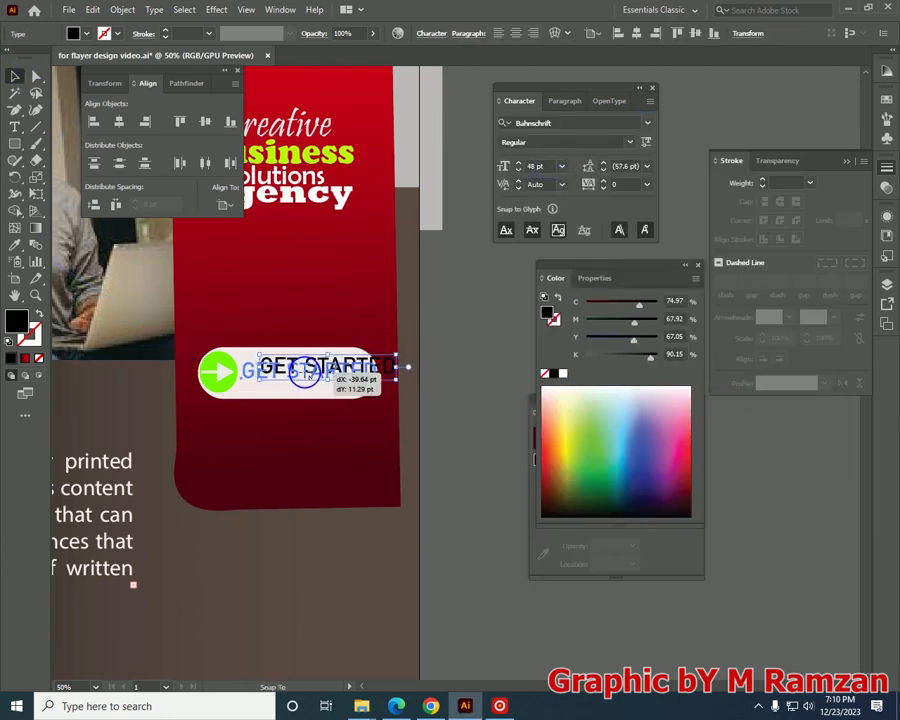
pyautogui.moveTo(306, 373); pyautogui.dragTo(305, 373)
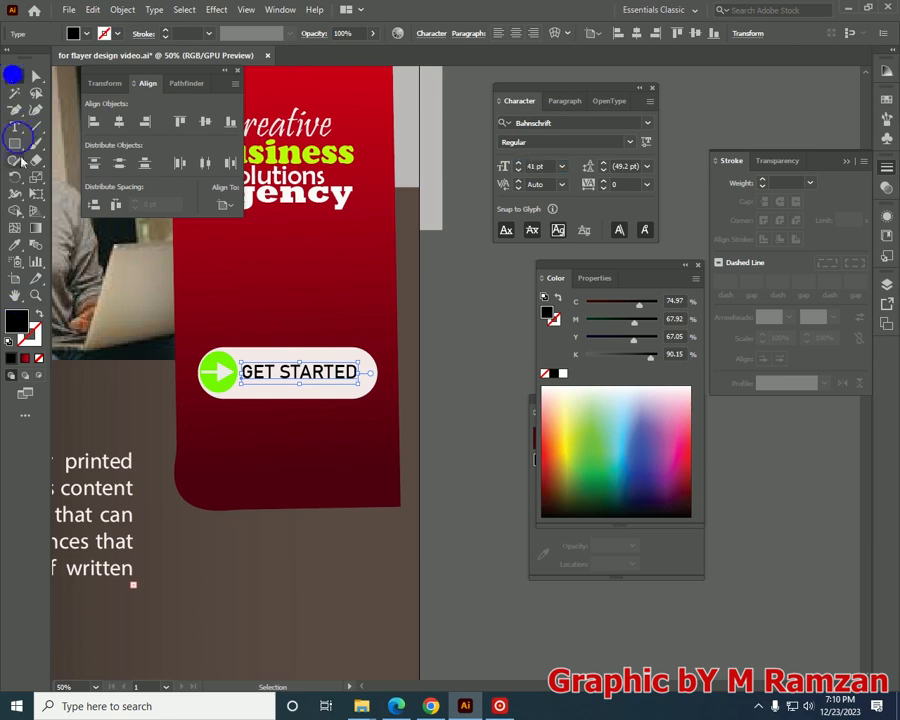
# - Give the "GET STARTED" text a near-black fill
pyautogui.doubleClick(16, 319)
pyautogui.click(404, 425)
pyautogui.click(613, 267)
pyautogui.click(484, 492)
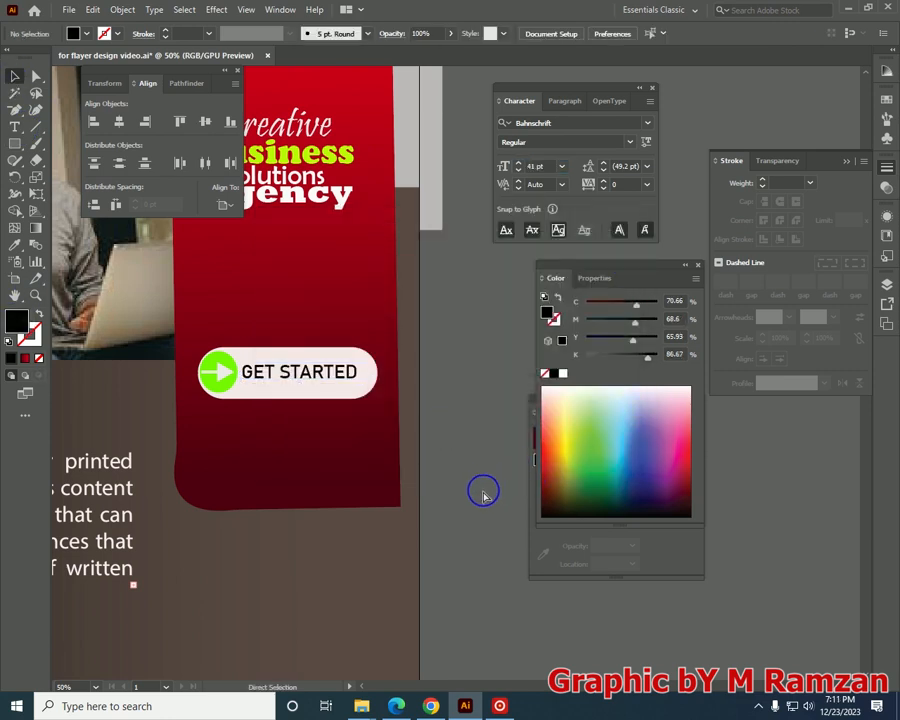
# - Examine the whole flyer layout and the ribbon's folded end above the photo
pyautogui.hotkey('ctrl', '-')
pyautogui.hotkey('ctrl', '-')
pyautogui.hotkey('ctrl', '-')
pyautogui.click(399, 380)
pyautogui.click(396, 418)
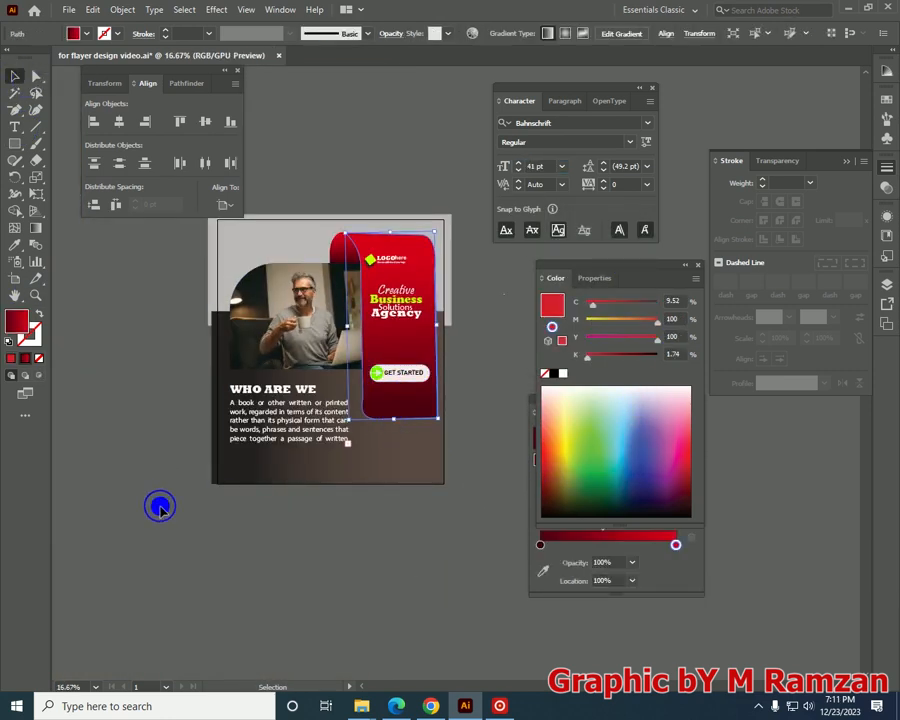
pyautogui.click(161, 509)
pyautogui.hotkey('ctrl', '+')
pyautogui.hotkey('ctrl', '+')
pyautogui.click(251, 254)
# - Adjust the anchor point of the ribbon's fold where it meets the photo's upper edge with the Direct Selection tool
pyautogui.click(37, 77)
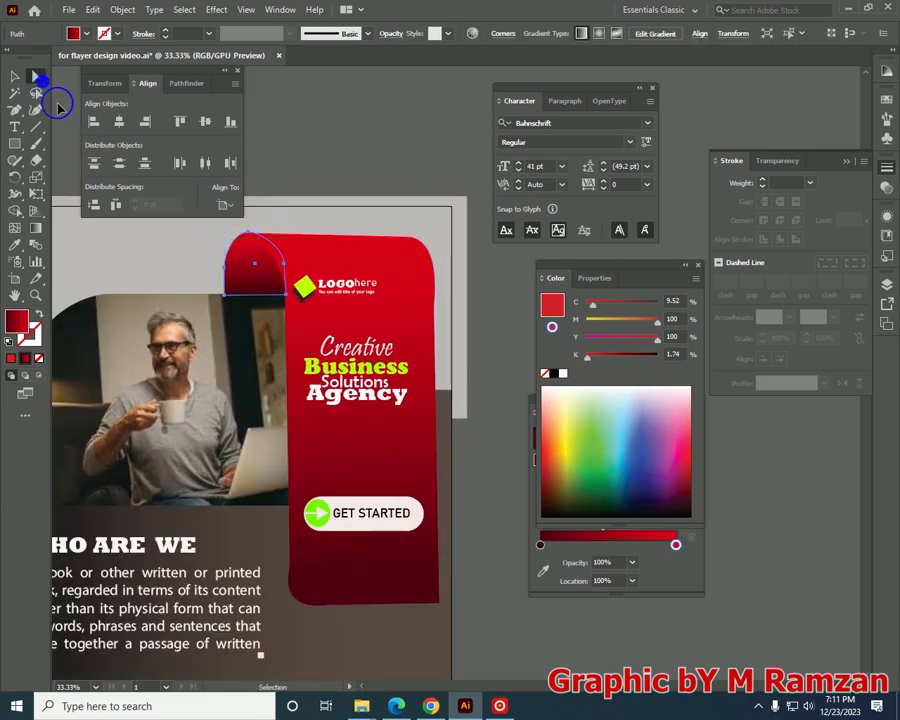
pyautogui.hotkey('ctrl', '+')
pyautogui.hotkey('ctrl', '+')
pyautogui.click(376, 355)
pyautogui.click(277, 370)
pyautogui.hotkey('ctrl', '+')
pyautogui.hotkey('ctrl', '+')
pyautogui.hotkey('ctrl', '+')
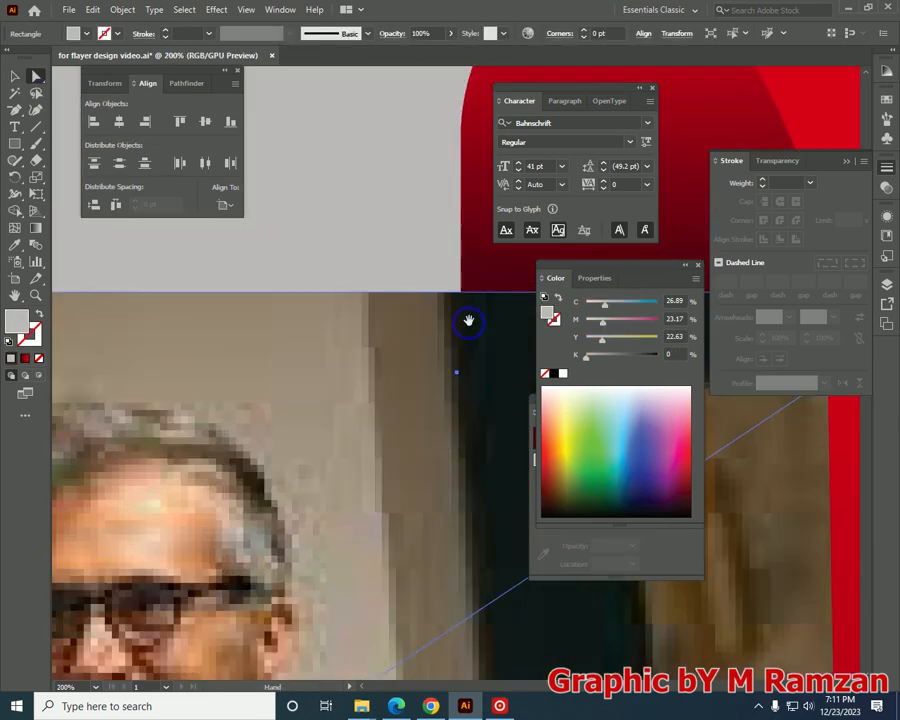
pyautogui.hscroll(4, 468, 395)
pyautogui.scroll(7, 468, 395)
pyautogui.click(337, 390)
pyautogui.moveTo(338, 391)
pyautogui.mouseDown()
pyautogui.moveTo(349, 401)
pyautogui.moveTo(330, 388)
pyautogui.mouseUp()
pyautogui.hotkey('ctrl', '+')
pyautogui.hotkey('ctrl', '+')
pyautogui.hotkey('ctrl', '+')
pyautogui.click(486, 404)
pyautogui.moveTo(422, 385); pyautogui.dragTo(330, 388)
pyautogui.click(370, 345)
# - Add the contact phone number as text beneath the WHO ARE WE paragraph and fill it with off-white
pyautogui.hotkey('ctrl', '-')
pyautogui.hotkey('ctrl', '-')
pyautogui.hotkey('ctrl', '-')
pyautogui.hotkey('ctrl', '-')
pyautogui.hotkey('ctrl', '-')
pyautogui.hotkey('ctrl', '-')
pyautogui.hotkey('ctrl', '-')
pyautogui.hotkey('ctrl', '-')
pyautogui.hotkey('ctrl', '-')
pyautogui.hotkey('ctrl', '-')
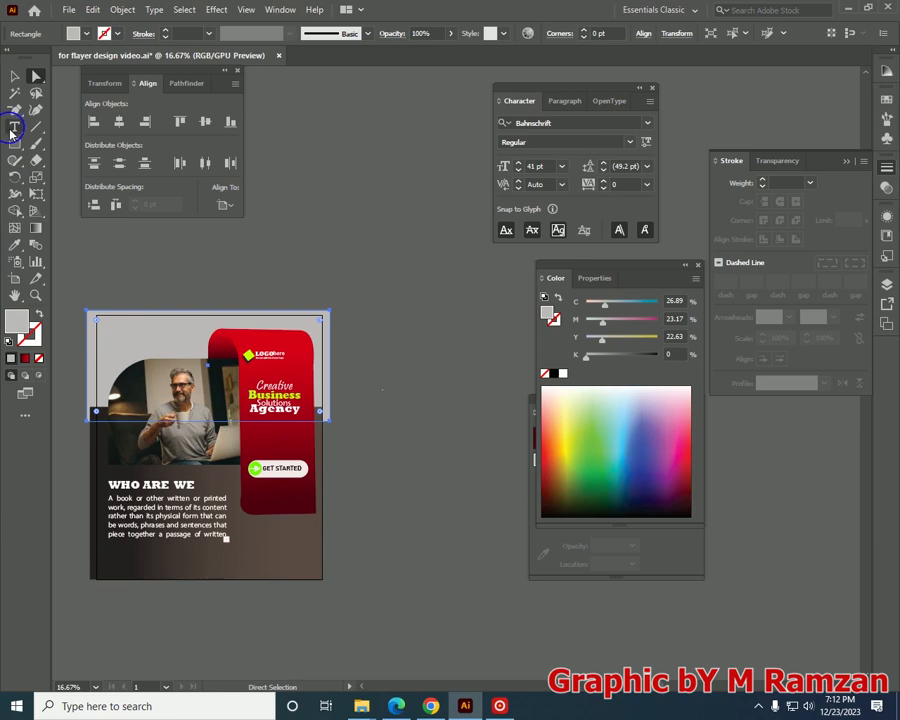
pyautogui.click(13, 128)
pyautogui.click(139, 563)
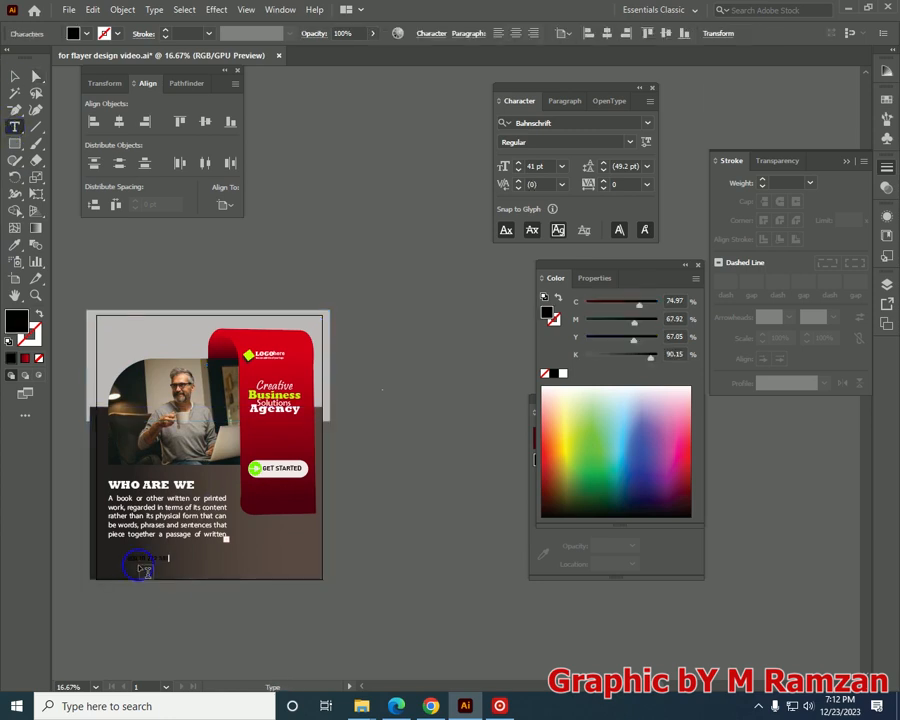
pyautogui.click(17, 77)
pyautogui.doubleClick(20, 320)
pyautogui.click(271, 269)
pyautogui.click(604, 264)
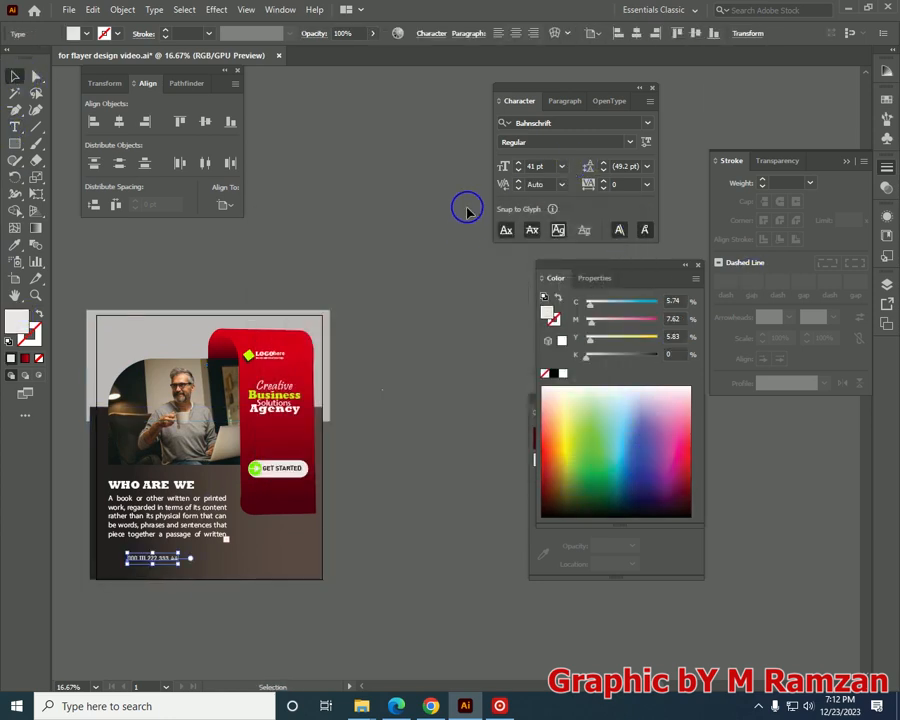
# - Add the text "CALL US FOR MORE" directly above the phone number, flush with its left edge, and fill it with off-white
pyautogui.hotkey('ctrl', '+')
pyautogui.hotkey('ctrl', '+')
pyautogui.hotkey('ctrl', '+')
pyautogui.moveTo(438, 372); pyautogui.dragTo(410, 399)
pyautogui.press('t')
pyautogui.click(370, 376)
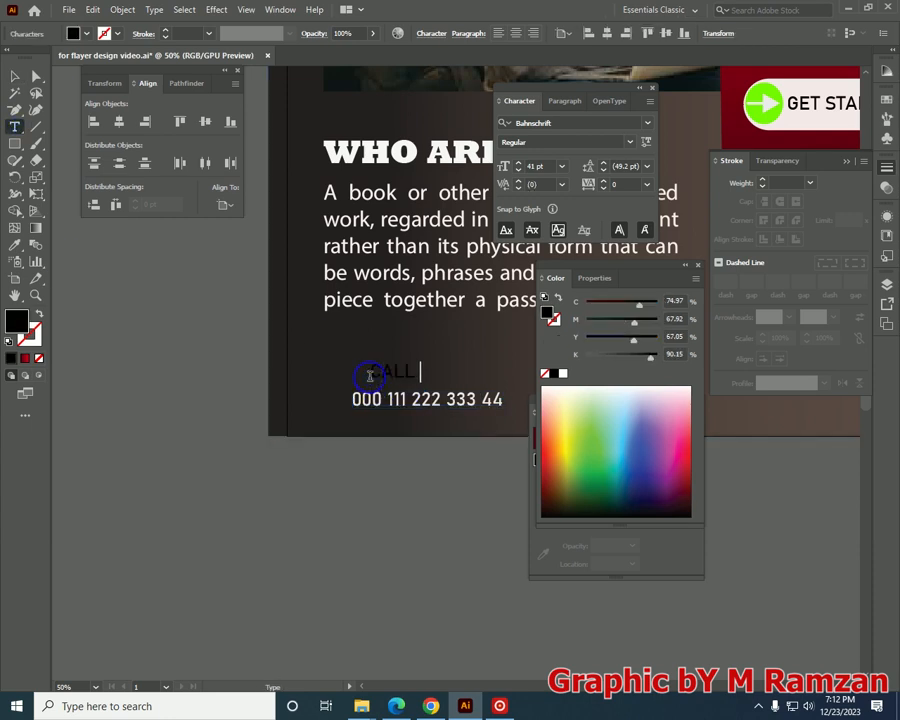
pyautogui.click(15, 77)
pyautogui.moveTo(451, 371); pyautogui.dragTo(434, 374)
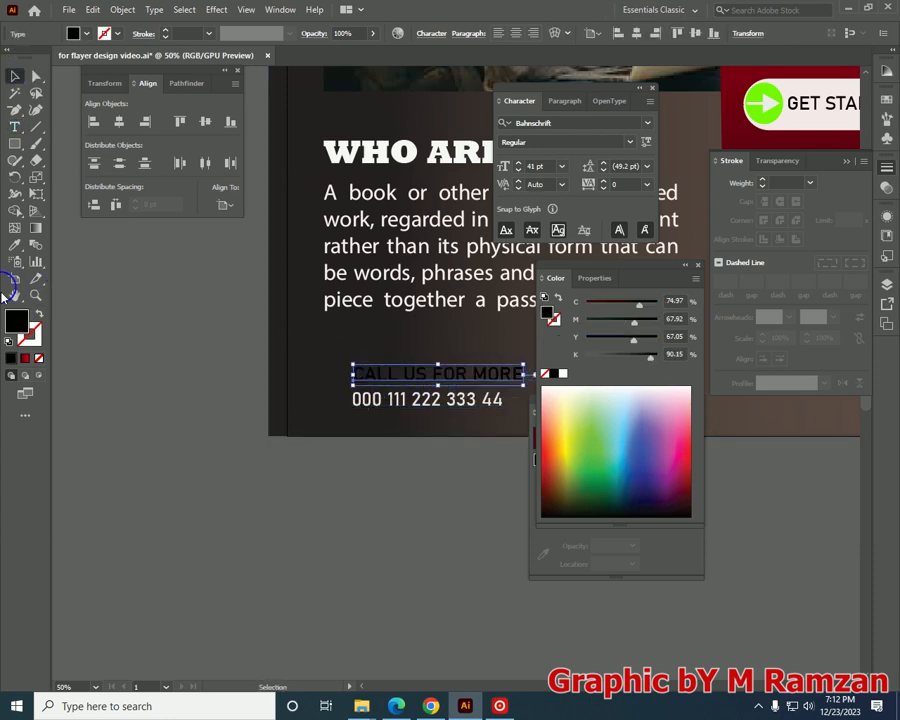
pyautogui.click(561, 374)
# - Draw an off-white circle to the left of the two call-us text lines
pyautogui.click(19, 75)
pyautogui.moveTo(16, 146); pyautogui.dragTo(52, 178)
pyautogui.moveTo(327, 392)
pyautogui.mouseDown()
pyautogui.moveTo(353, 420)
pyautogui.moveTo(325, 406)
pyautogui.mouseUp()
pyautogui.click(15, 77)
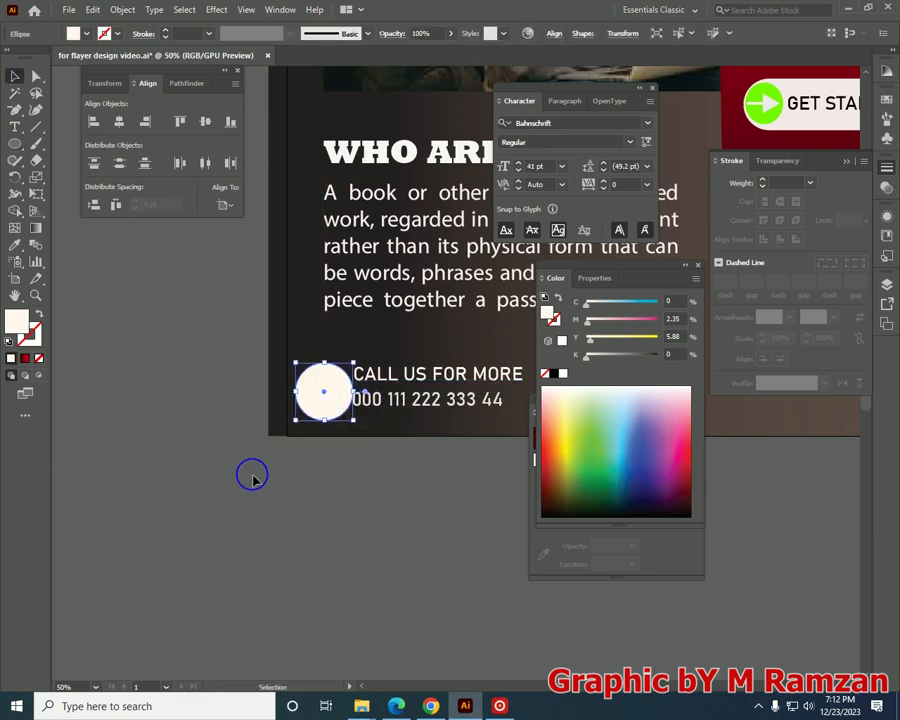
# - Align the circle with the left edge of the WHO ARE WE paragraph and space the two call-us text lines beside it
pyautogui.scroll(-1, 225, 494)
pyautogui.moveTo(211, 403); pyautogui.dragTo(244, 427)
pyautogui.moveTo(167, 422); pyautogui.dragTo(177, 421)
pyautogui.click(171, 541)
pyautogui.hotkey('ctrl', '+')
pyautogui.moveTo(173, 544); pyautogui.dragTo(359, 562)
pyautogui.moveTo(297, 442); pyautogui.dragTo(366, 464)
pyautogui.moveTo(219, 457); pyautogui.dragTo(229, 449)
pyautogui.moveTo(310, 451); pyautogui.dragTo(295, 443)
pyautogui.moveTo(322, 467); pyautogui.dragTo(299, 462)
# - Fill the circle beside the call-us text with yellow-green, C 22.75, M 0, Y 100, K 0
pyautogui.click(258, 538)
pyautogui.click(229, 449)
pyautogui.click(568, 461)
# - Bring the black rotary telephone picture from the Desktop folder into the flyer and place it over the yellow-green circle
pyautogui.moveTo(361, 706)
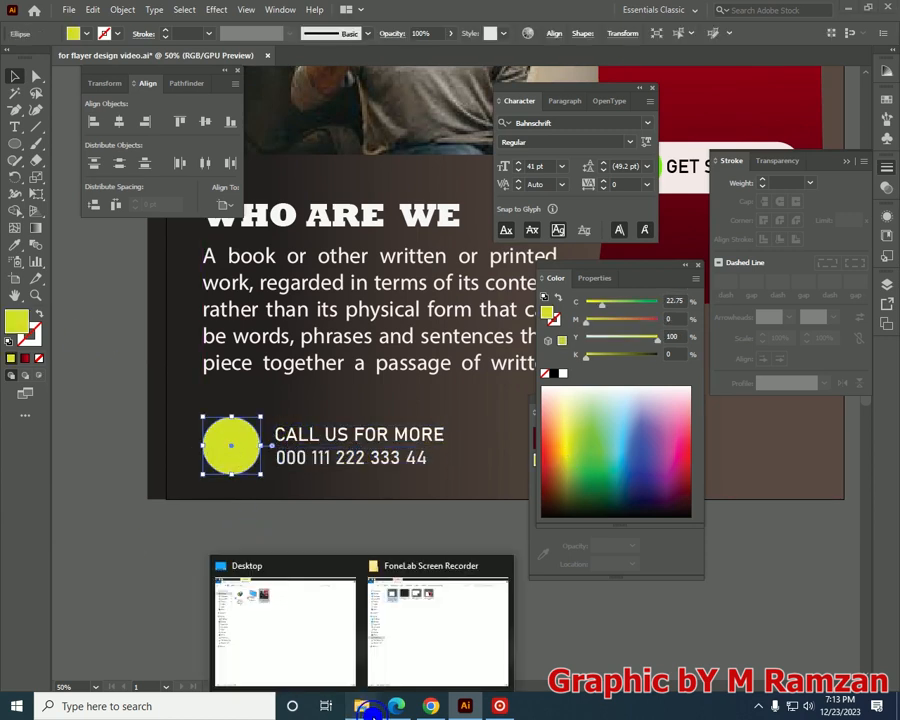
pyautogui.click(278, 622)
pyautogui.click(70, 411)
pyautogui.moveTo(858, 384); pyautogui.dragTo(238, 470)
pyautogui.moveTo(414, 643); pyautogui.dragTo(270, 423)
pyautogui.click(270, 423)
pyautogui.moveTo(175, 388); pyautogui.dragTo(623, 485)
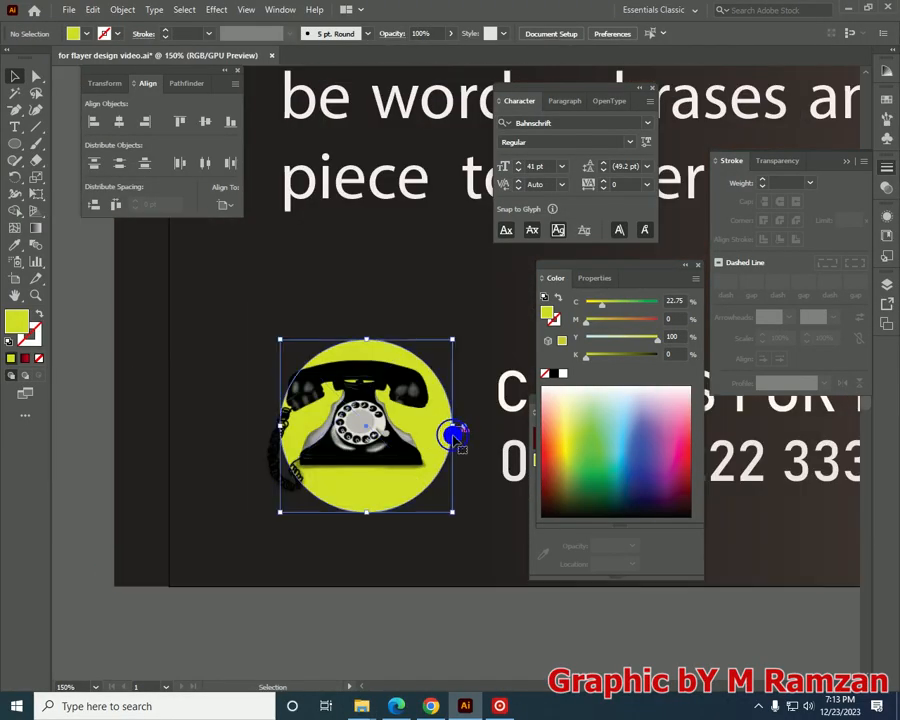
# - Fit the telephone picture inside the yellow-green circle and align the two on their horizontal centers
pyautogui.moveTo(457, 437); pyautogui.dragTo(425, 410)
pyautogui.click(118, 121)
pyautogui.click(383, 600)
pyautogui.click(432, 433)
pyautogui.moveTo(458, 507); pyautogui.dragTo(442, 491)
pyautogui.click(117, 123)
pyautogui.click(68, 421)
pyautogui.click(275, 424)
pyautogui.keyDown('shift'); pyautogui.click(322, 428); pyautogui.keyUp('shift')
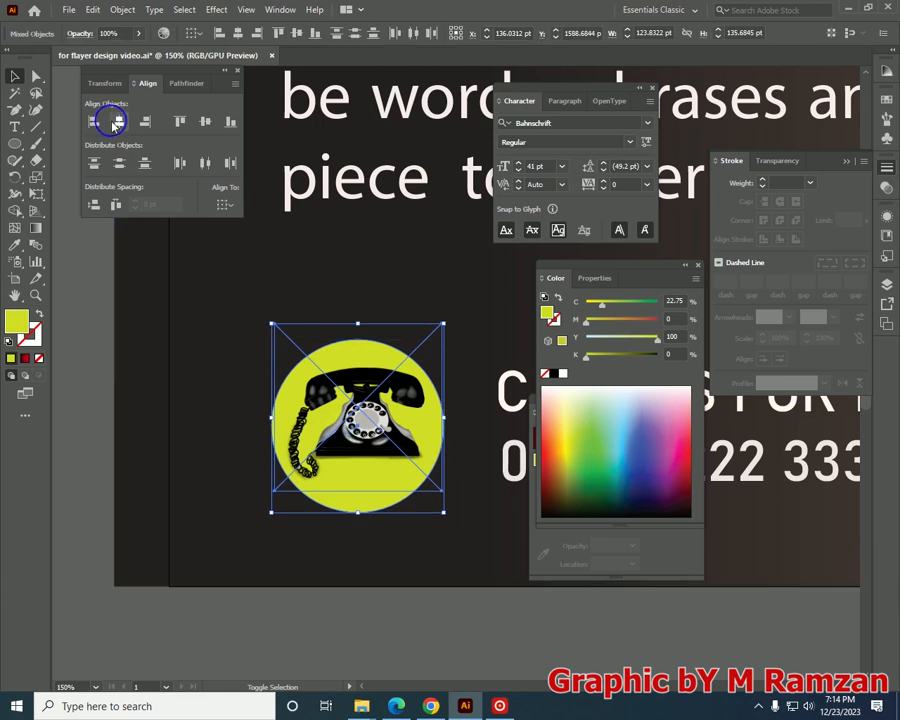
pyautogui.click(113, 122)
pyautogui.click(89, 320)
# - Review the call-us section and the layout of the whole flyer
pyautogui.hotkey('ctrl', '-')
pyautogui.hotkey('ctrl', '-')
pyautogui.hotkey('ctrl', '-')
pyautogui.moveTo(460, 420); pyautogui.dragTo(208, 572)
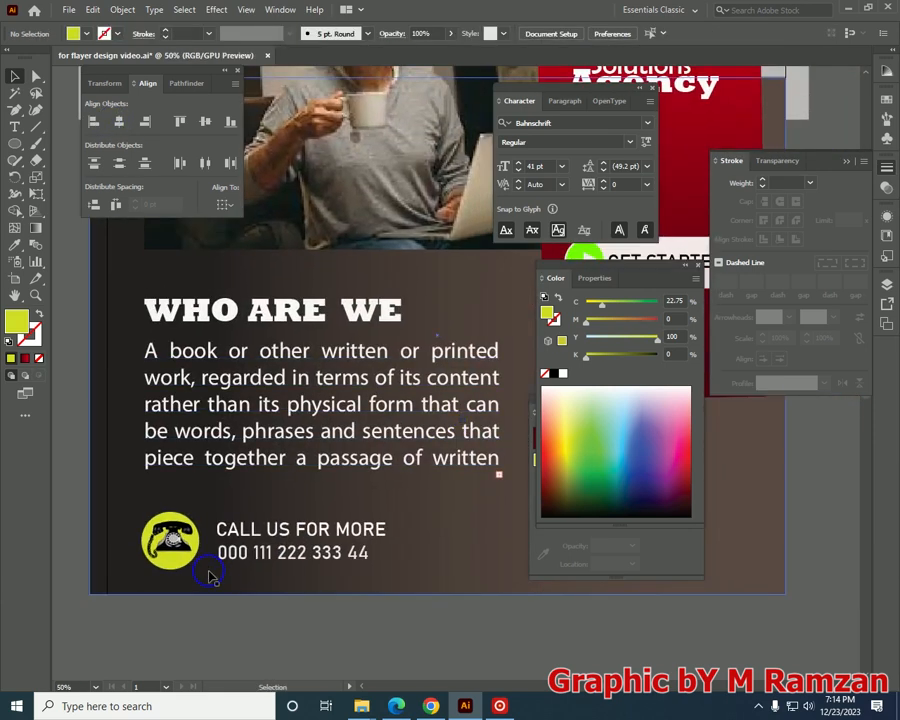
pyautogui.hotkey('ctrl', '-')
pyautogui.hotkey('ctrl', '-')
pyautogui.hotkey('ctrl', '-')
pyautogui.moveTo(462, 402); pyautogui.dragTo(367, 448)
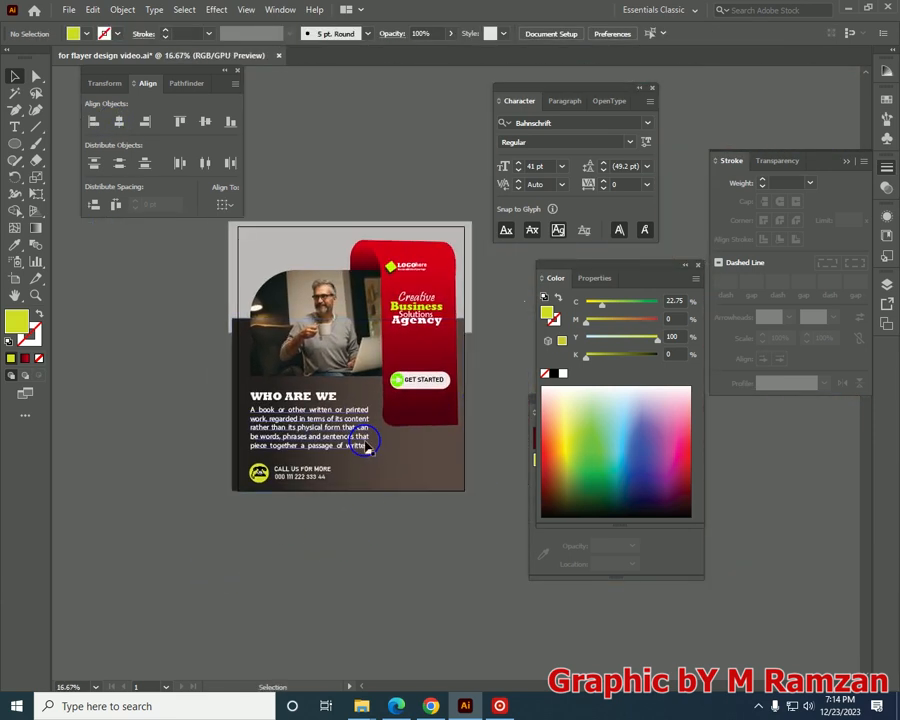